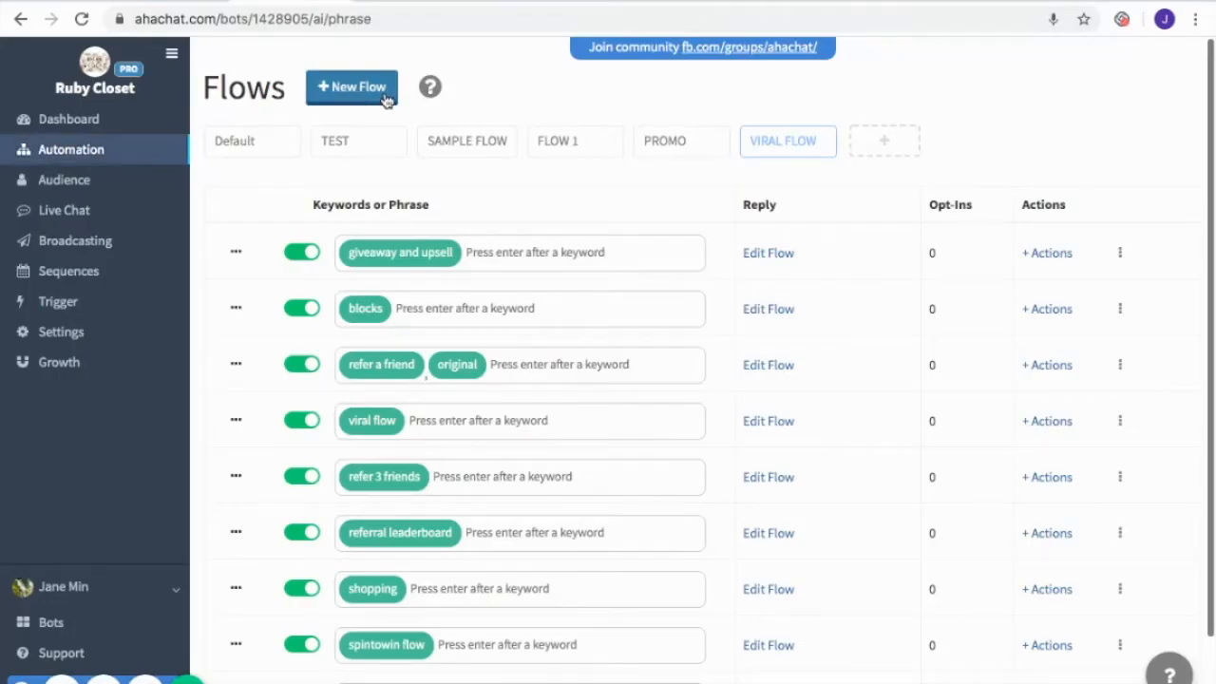
# Create a new reply flow for the "refer a friend to play quiz" keyword
pyautogui.scroll(-1, 697, 401)
pyautogui.scroll(-1, 695, 403)
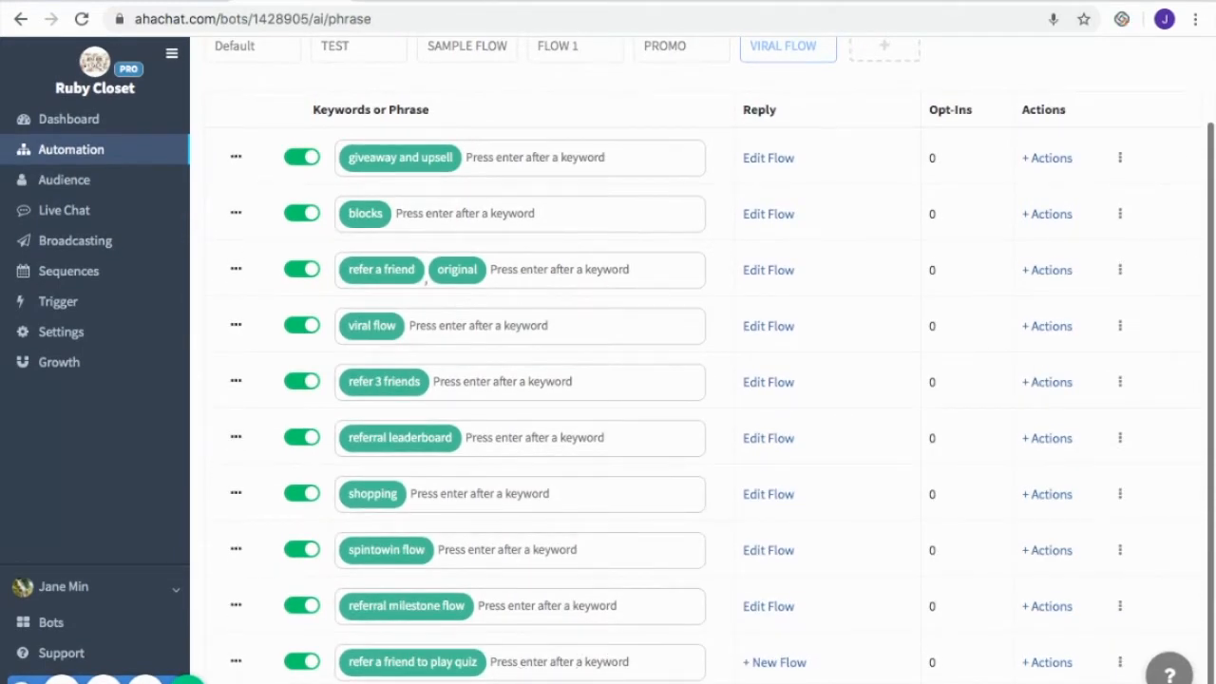
pyautogui.click(773, 669)
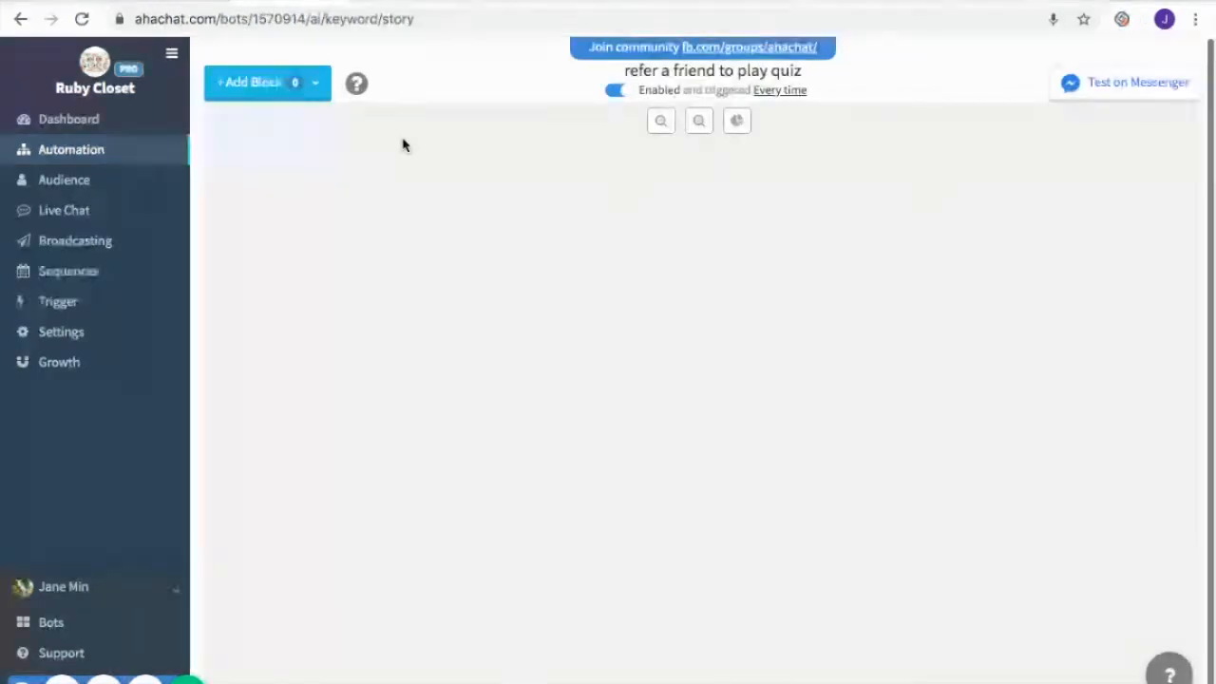
# Add a Condition block named validate that branches when joined = 0, and place it at the flow's start
pyautogui.click(276, 83)
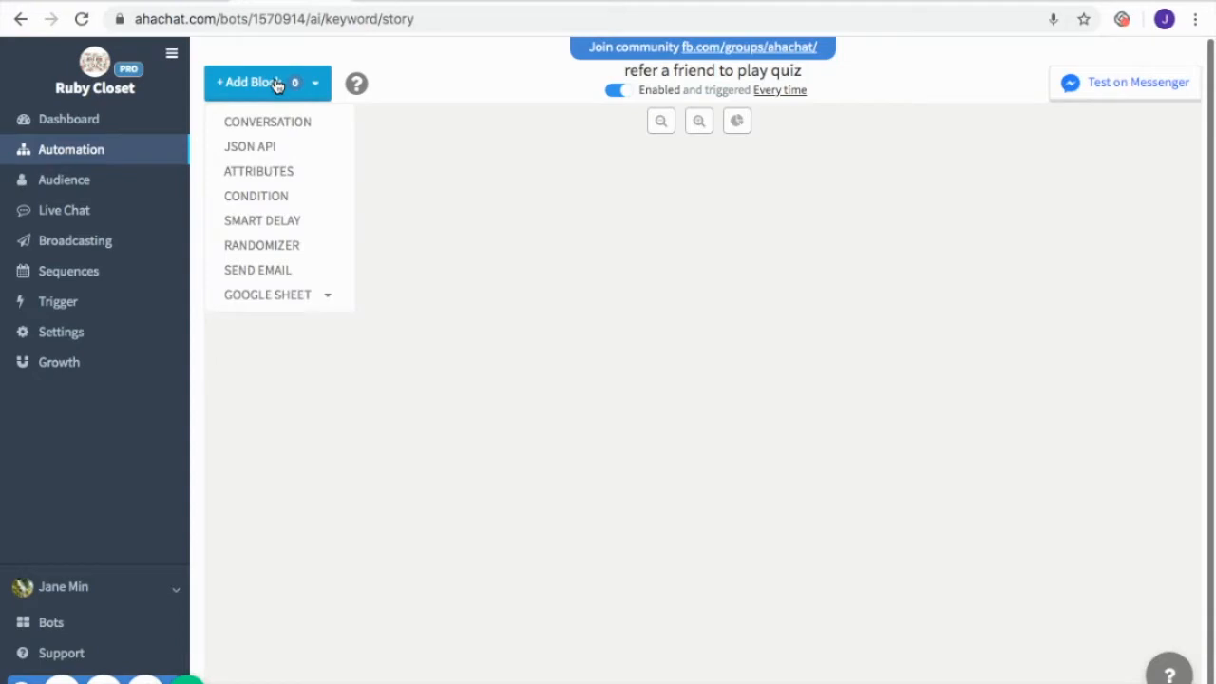
pyautogui.click(326, 196)
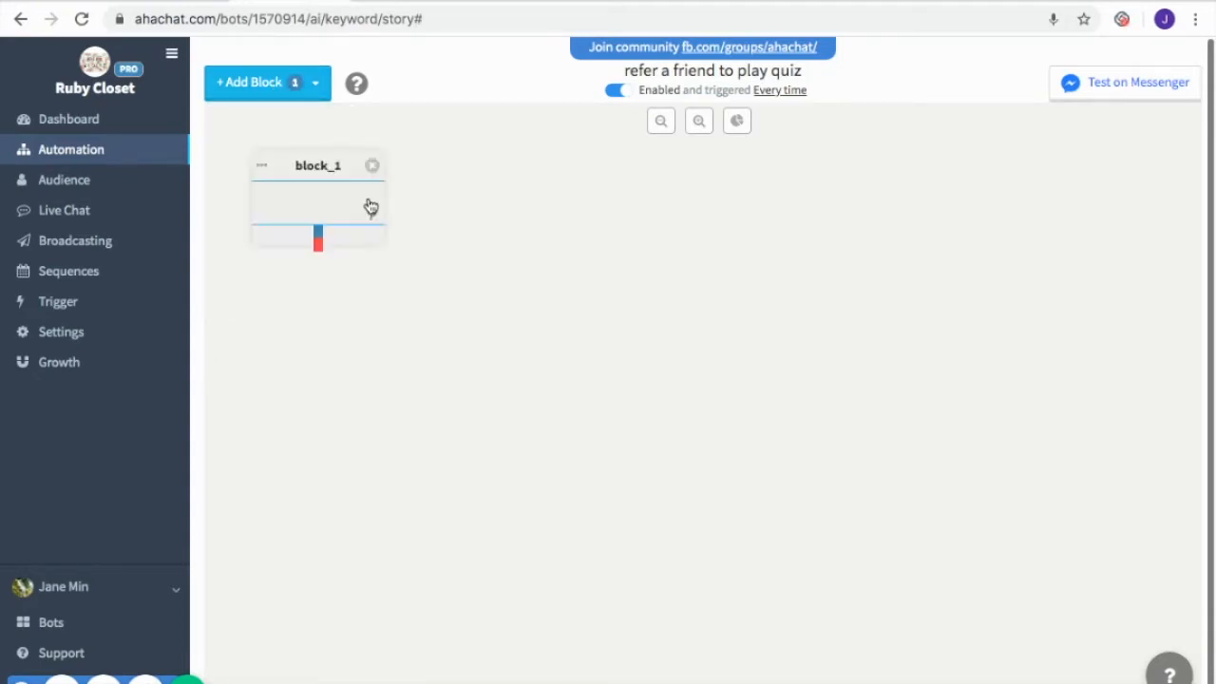
pyautogui.moveTo(344, 195); pyautogui.dragTo(984, 209)
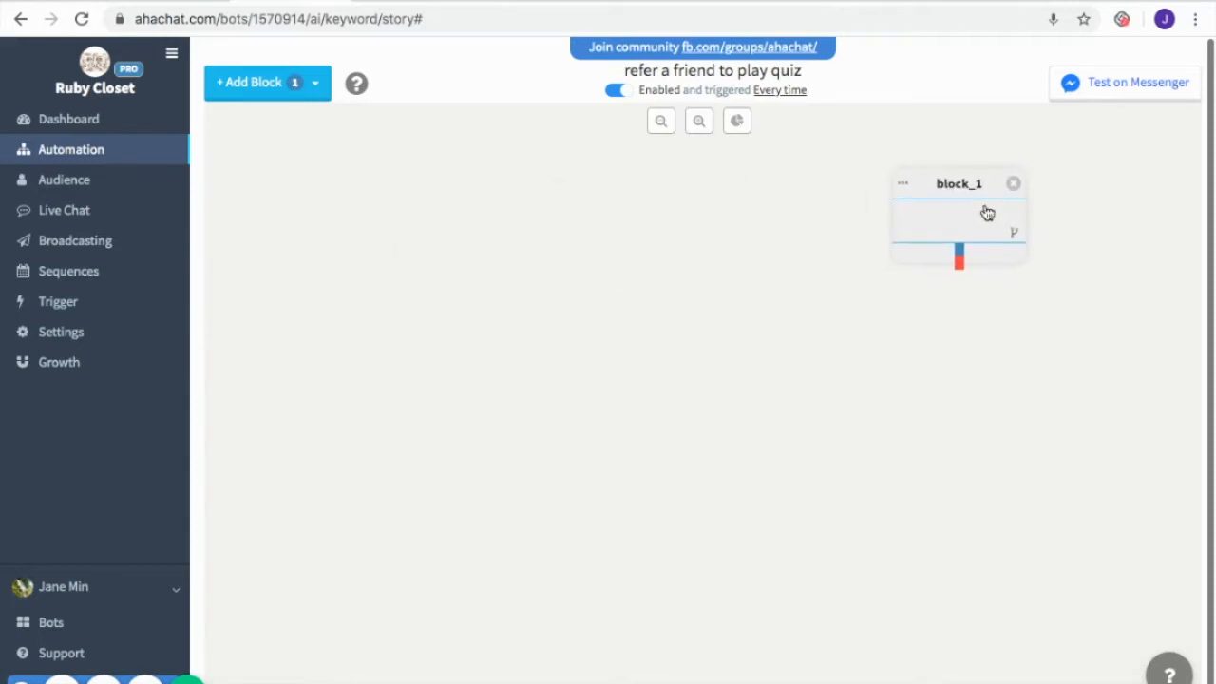
pyautogui.click(984, 211)
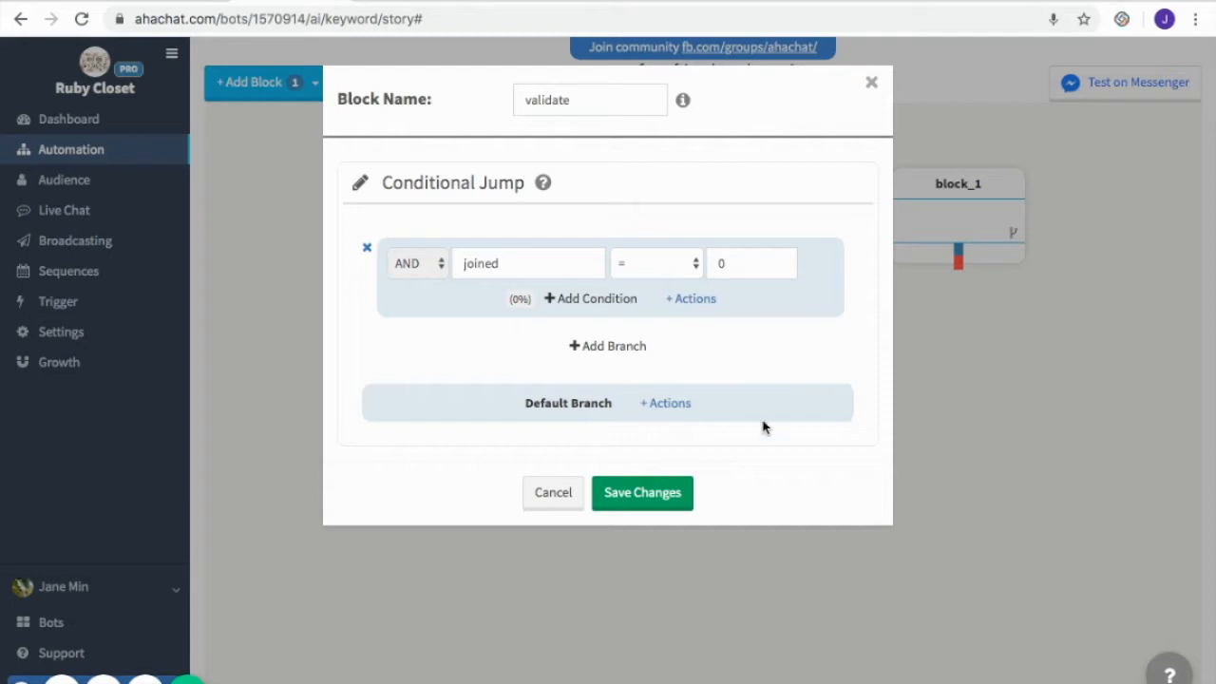
pyautogui.click(658, 498)
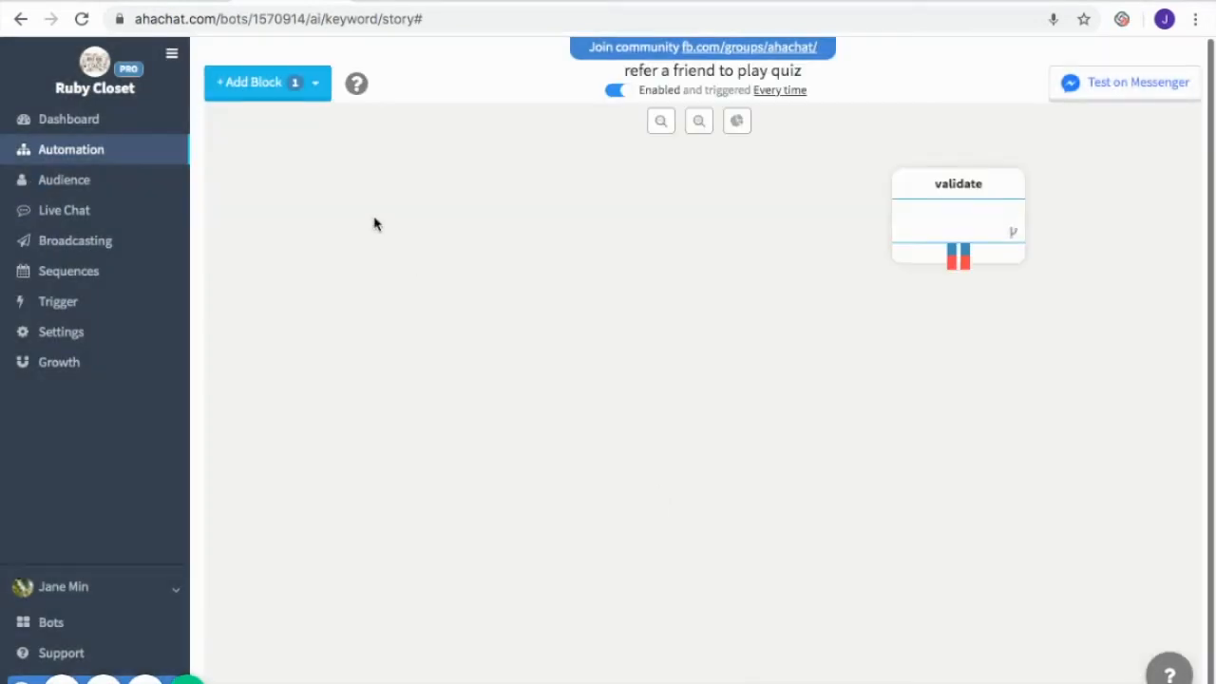
# Add a JSON API block named notify, POSTing the ahachat_token value, block name validate and participants {{full_name}}, and connect validate's first branch to it
pyautogui.click(290, 84)
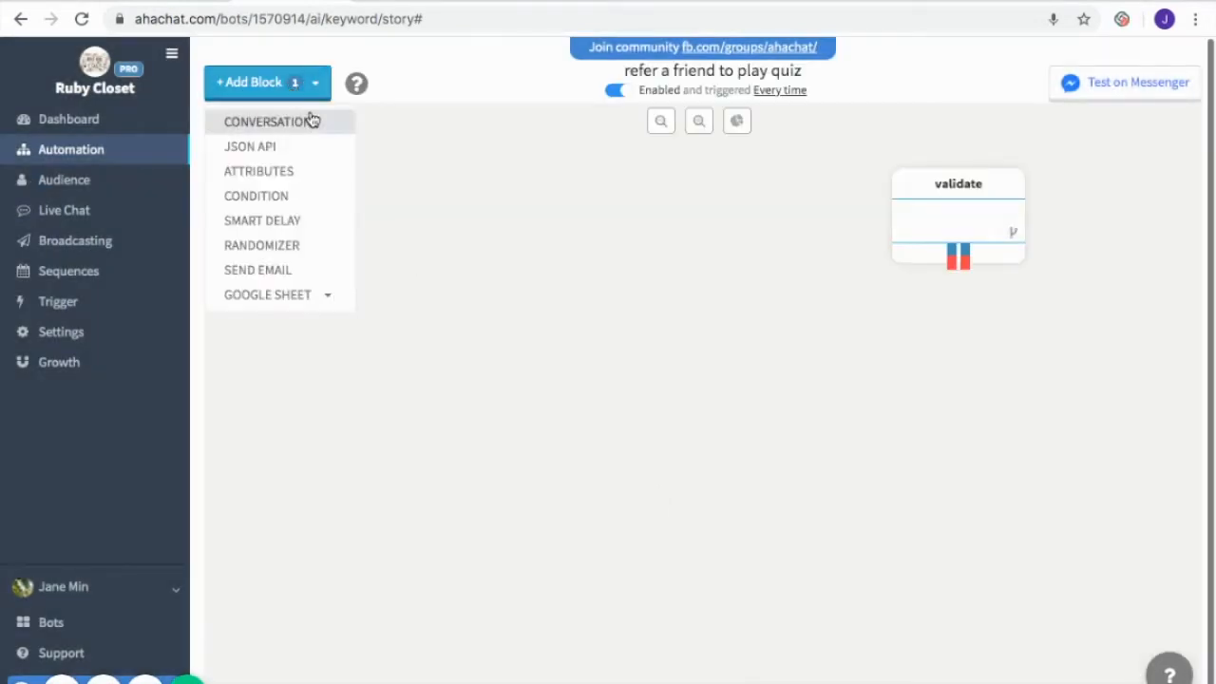
pyautogui.click(314, 154)
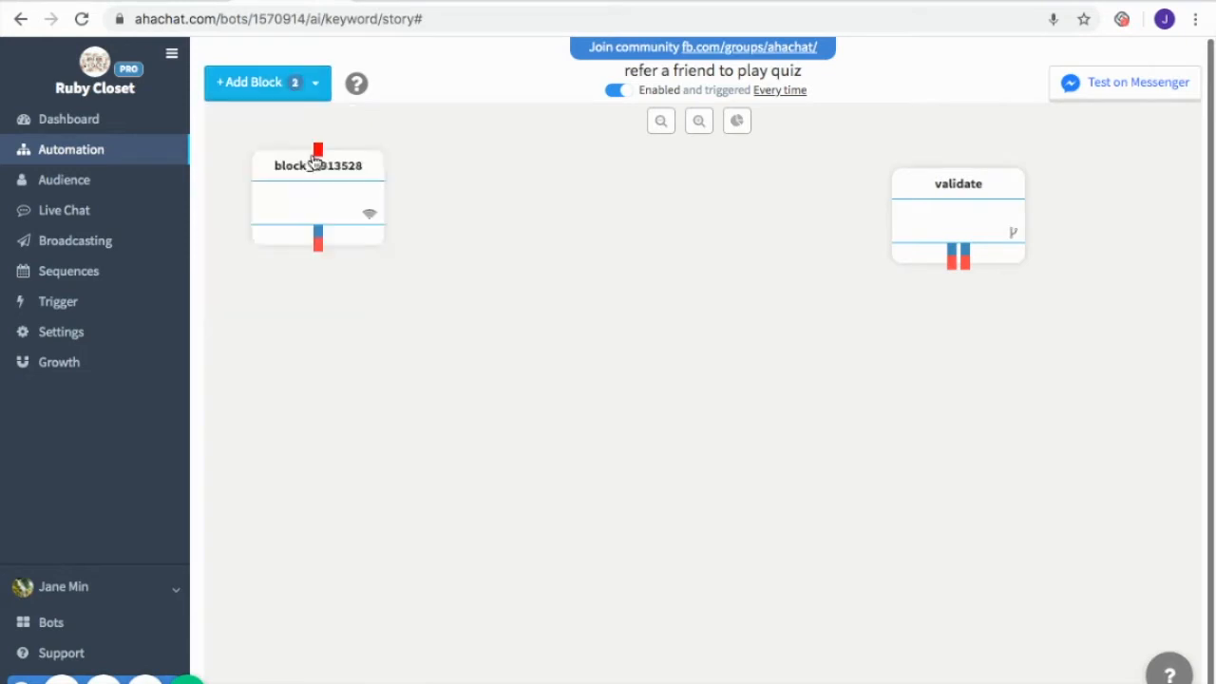
pyautogui.moveTo(317, 170); pyautogui.dragTo(651, 283)
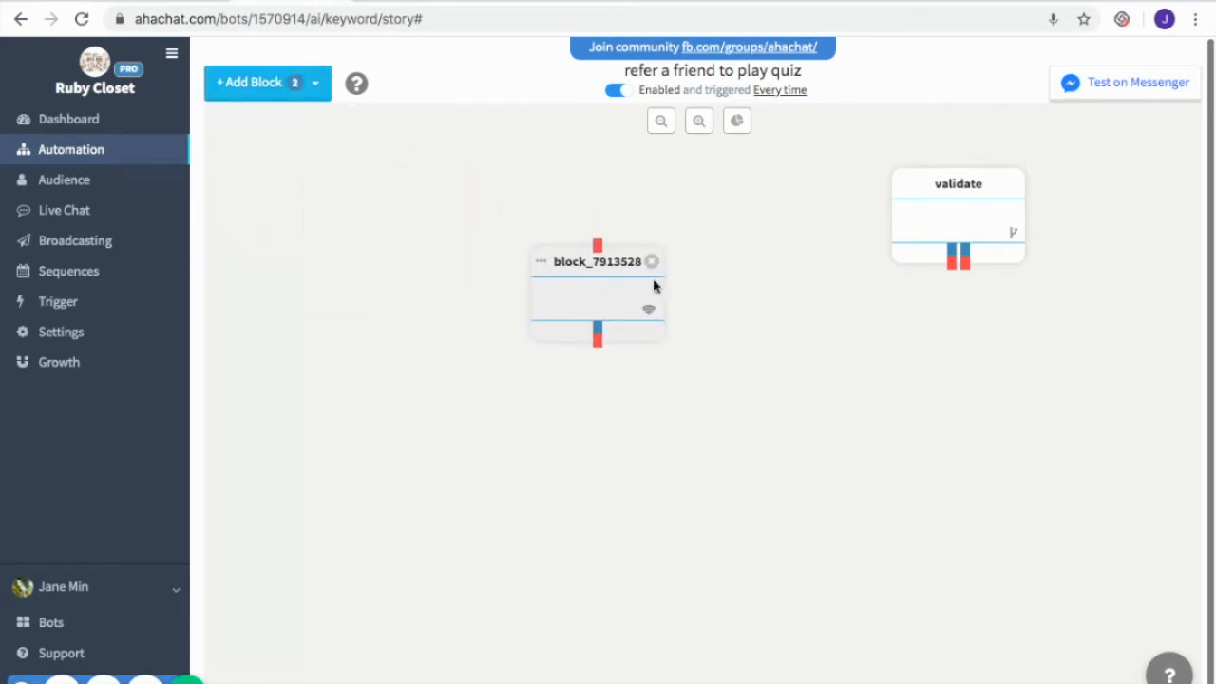
pyautogui.click(651, 282)
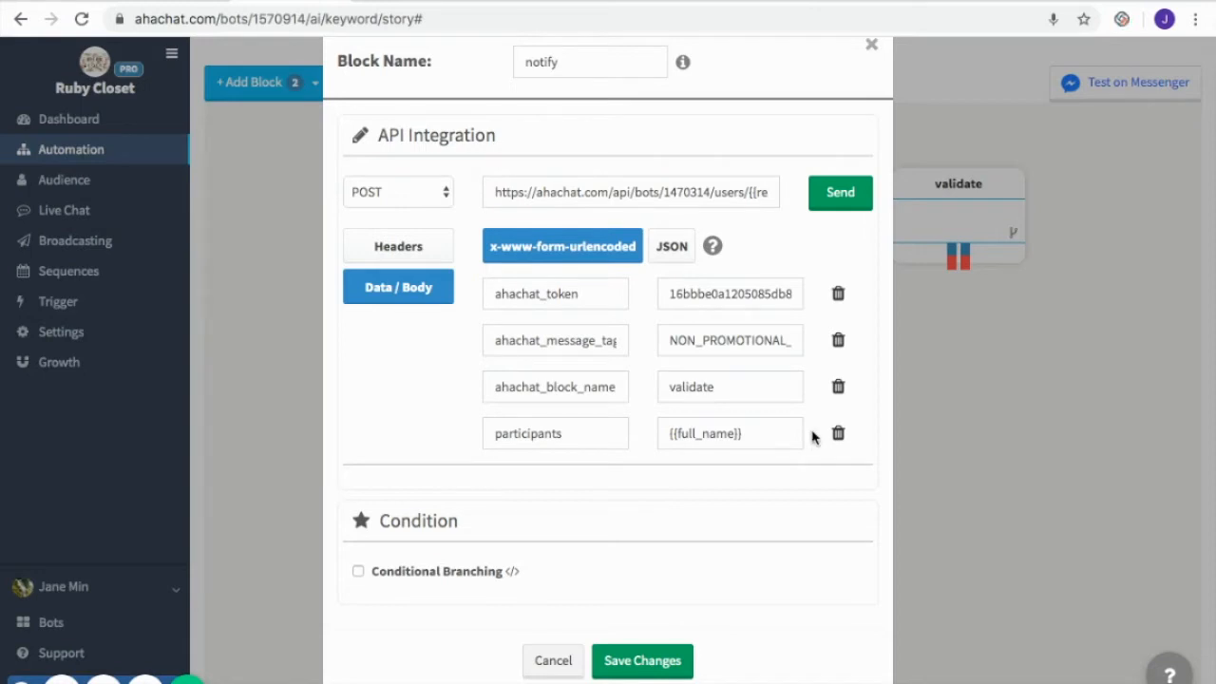
pyautogui.click(673, 667)
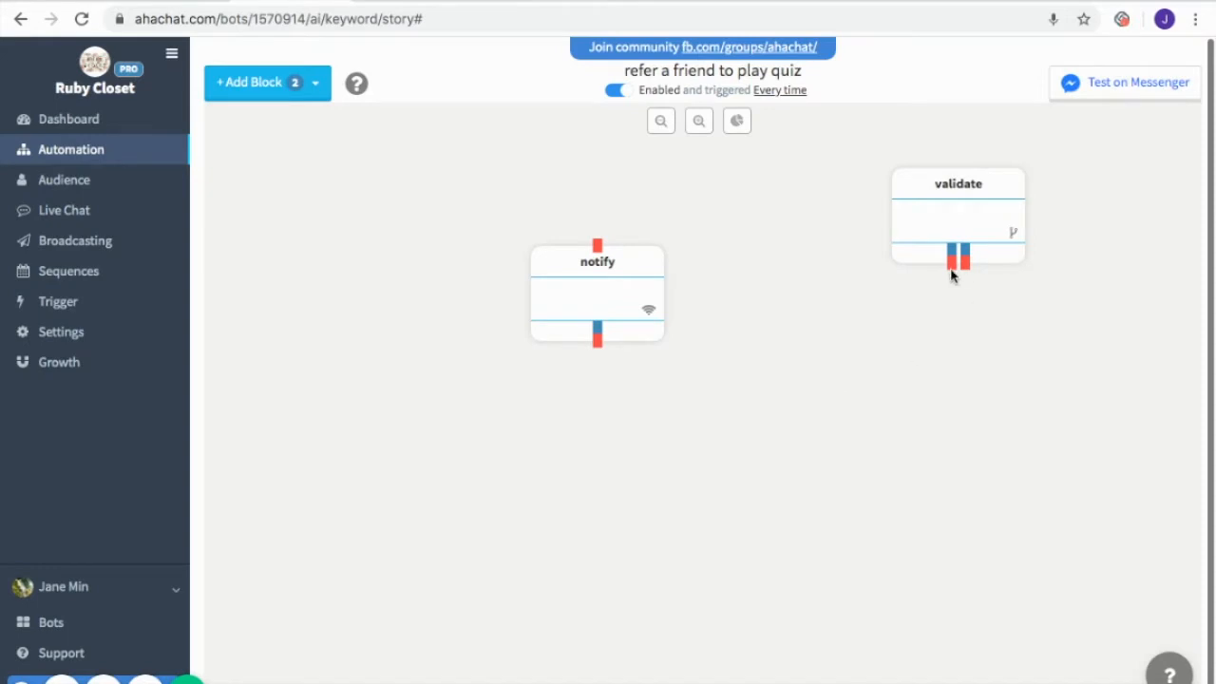
pyautogui.moveTo(952, 272); pyautogui.dragTo(598, 254)
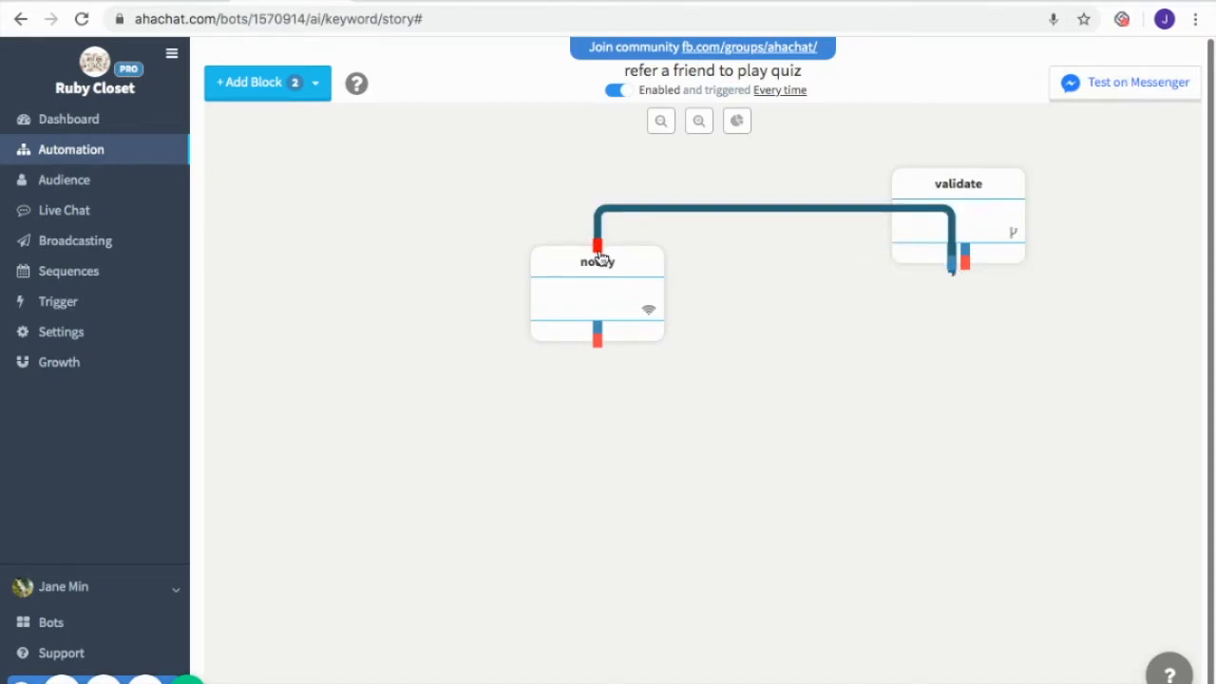
# Add an Attributes block named quiz_join setting joined to 1 and quiz_score to 0, with a conditional branch for {{quizjoined}} = 0
pyautogui.click(301, 98)
pyautogui.click(313, 171)
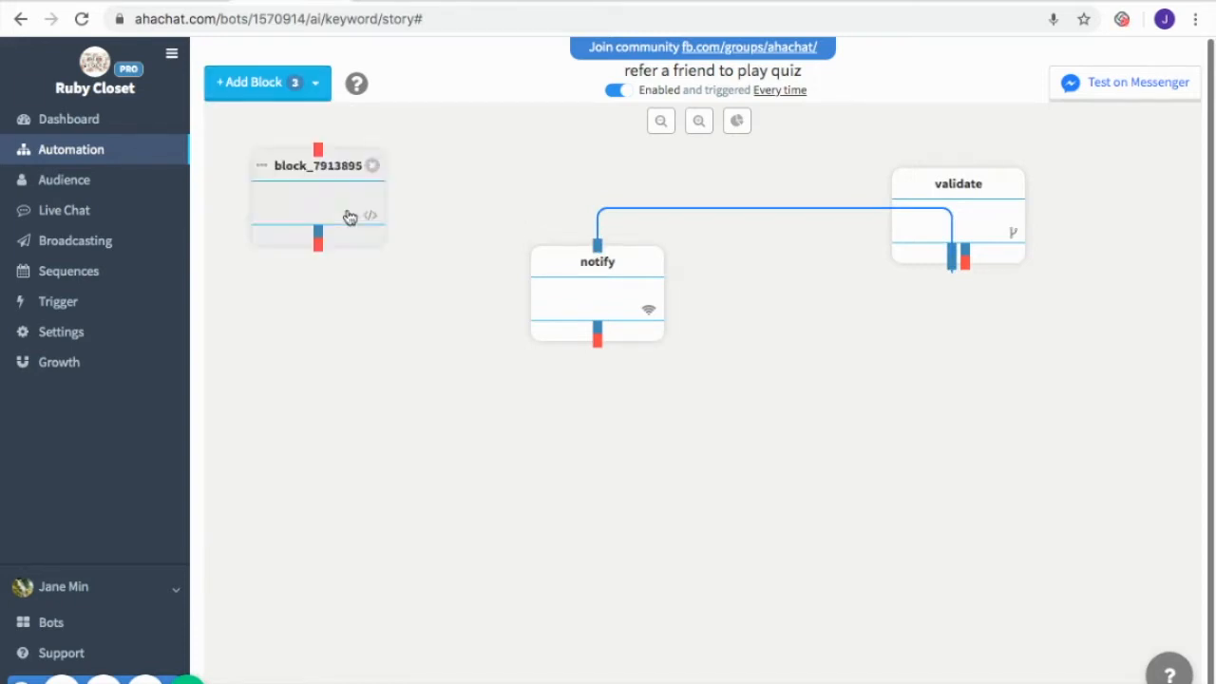
pyautogui.moveTo(332, 200); pyautogui.dragTo(921, 407)
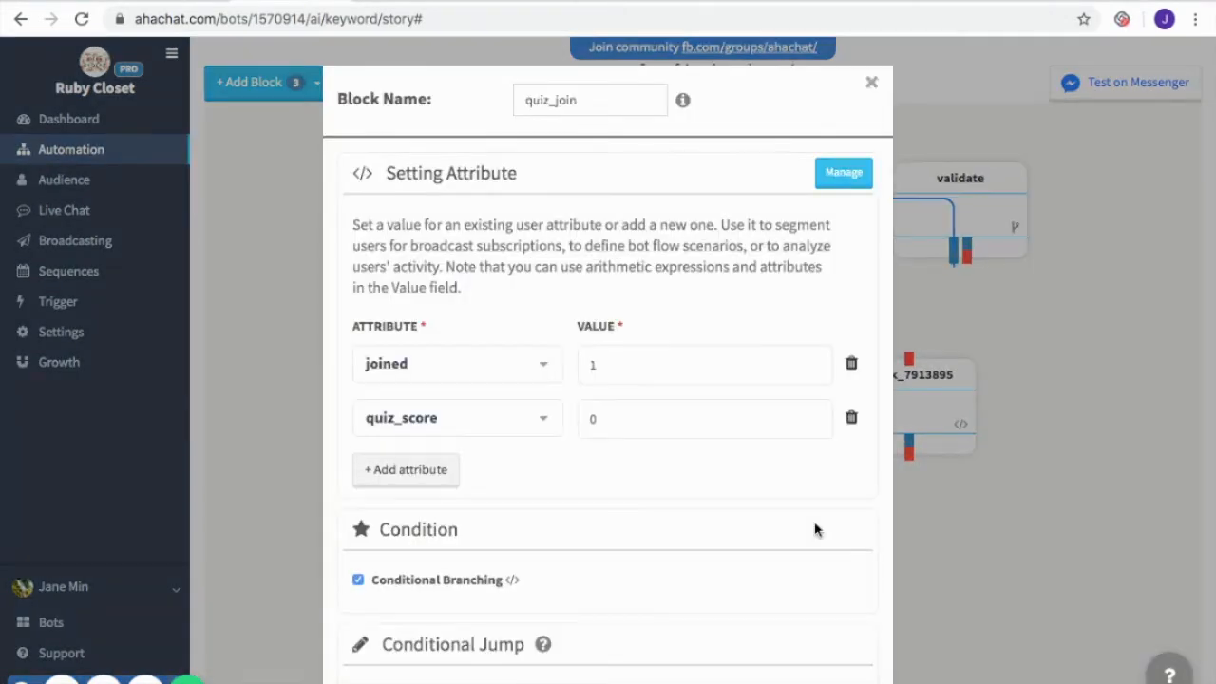
pyautogui.scroll(-3, 814, 529)
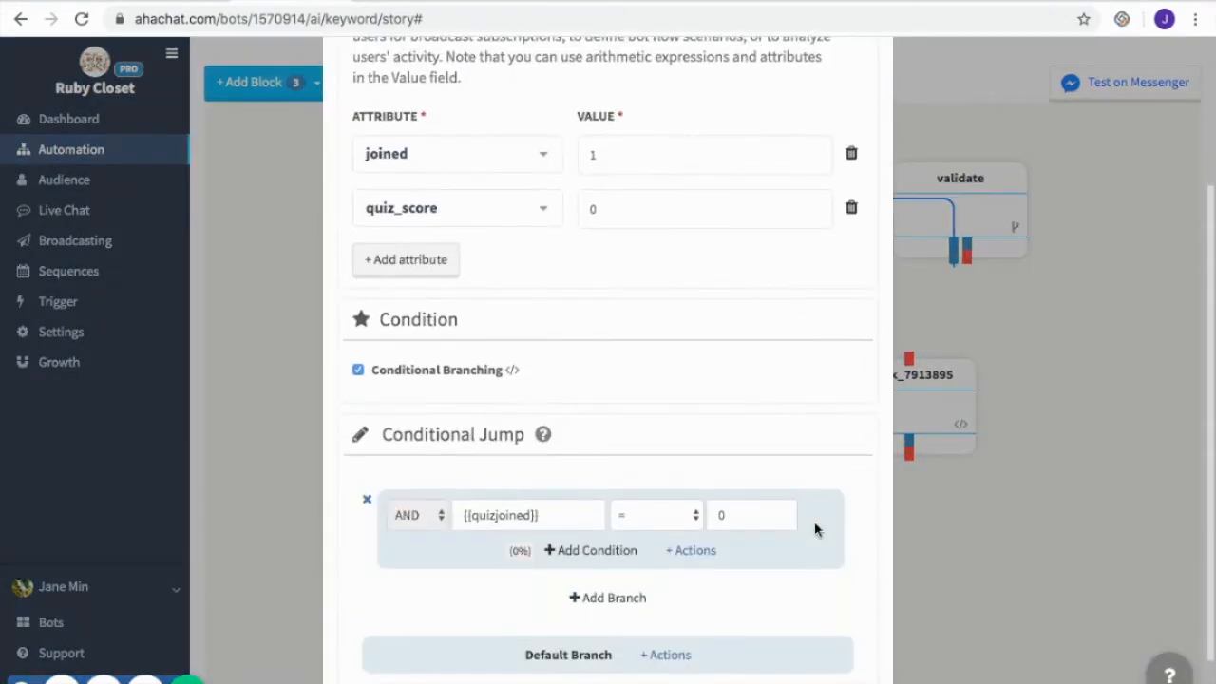
pyautogui.scroll(-1, 814, 529)
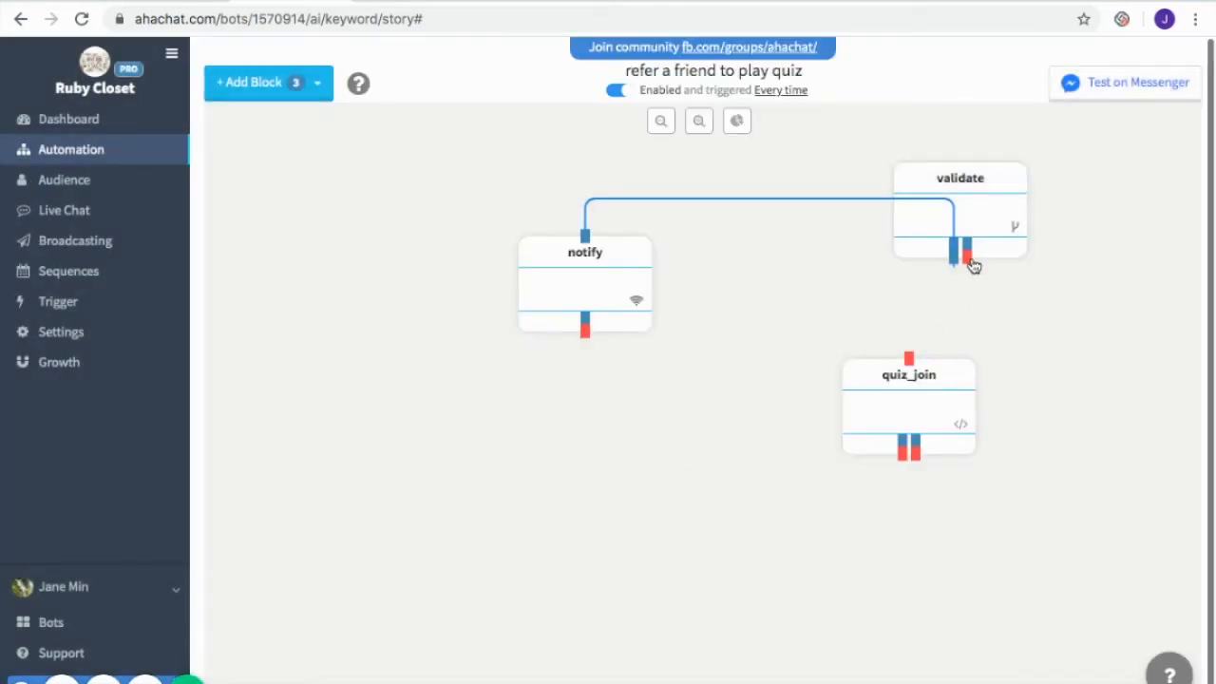
# Connect validate's second branch and the notify block's output to the quiz_join block
pyautogui.moveTo(967, 265); pyautogui.dragTo(909, 353)
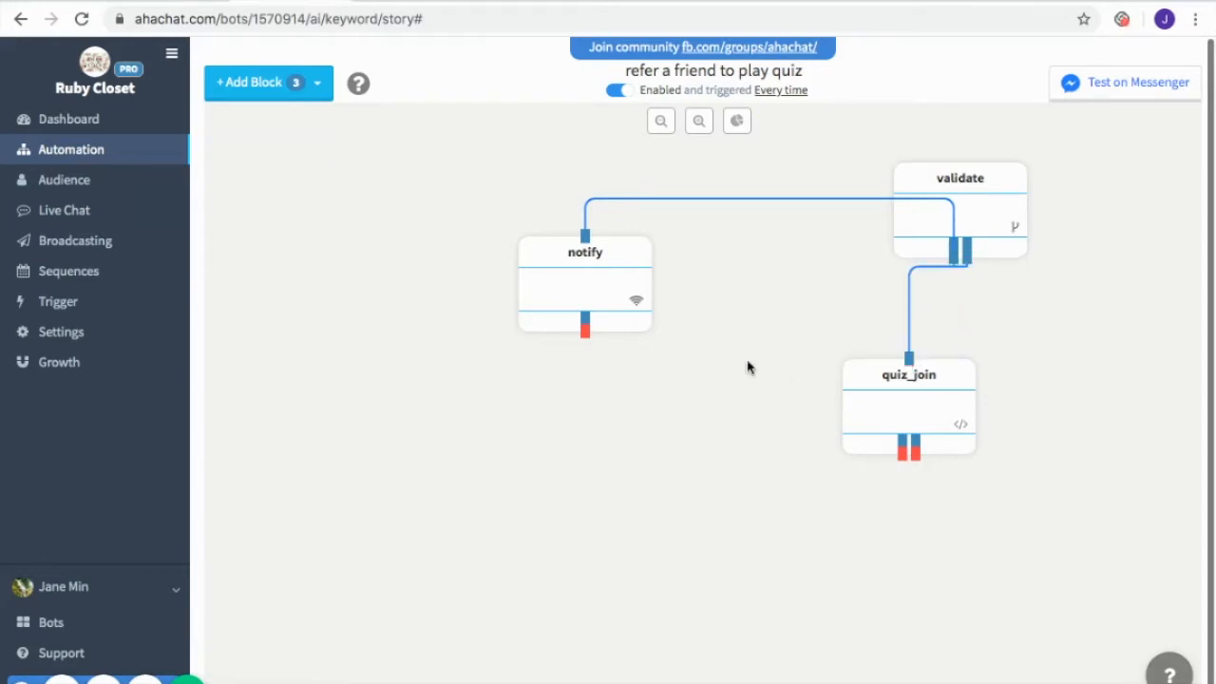
pyautogui.moveTo(586, 338); pyautogui.dragTo(910, 359)
pyautogui.moveTo(618, 279)
pyautogui.mouseDown()
pyautogui.moveTo(607, 272)
pyautogui.moveTo(607, 285)
pyautogui.mouseUp()
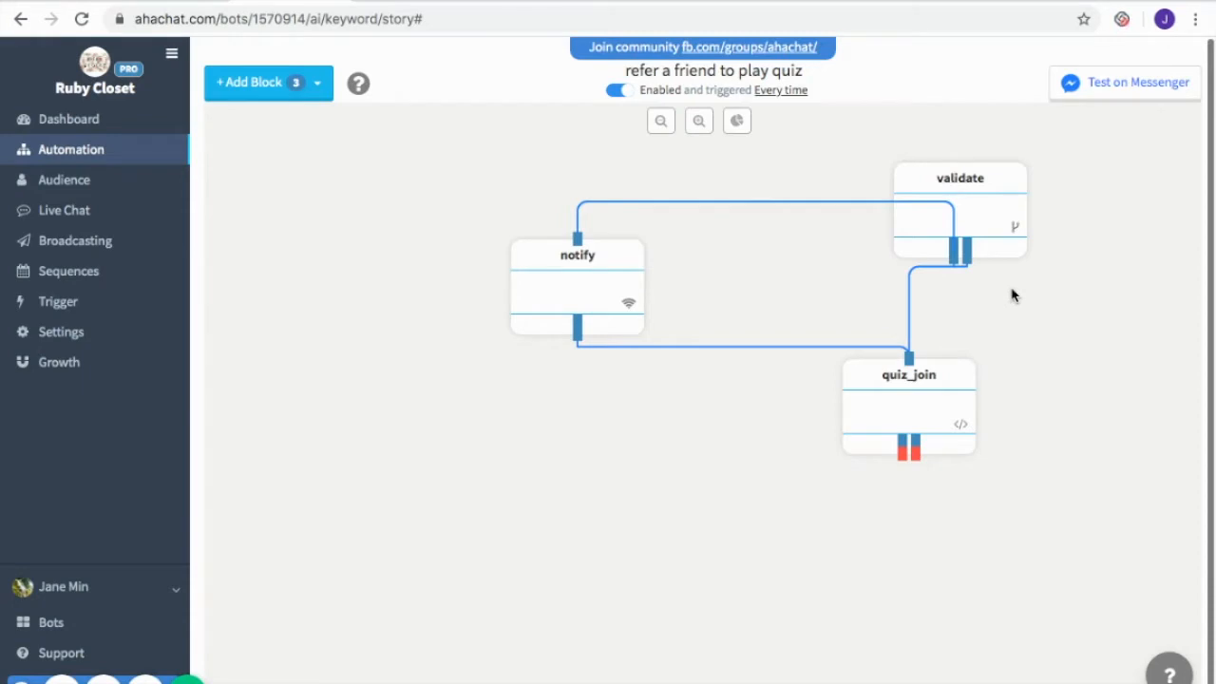
pyautogui.moveTo(1004, 238)
pyautogui.moveTo(635, 291)
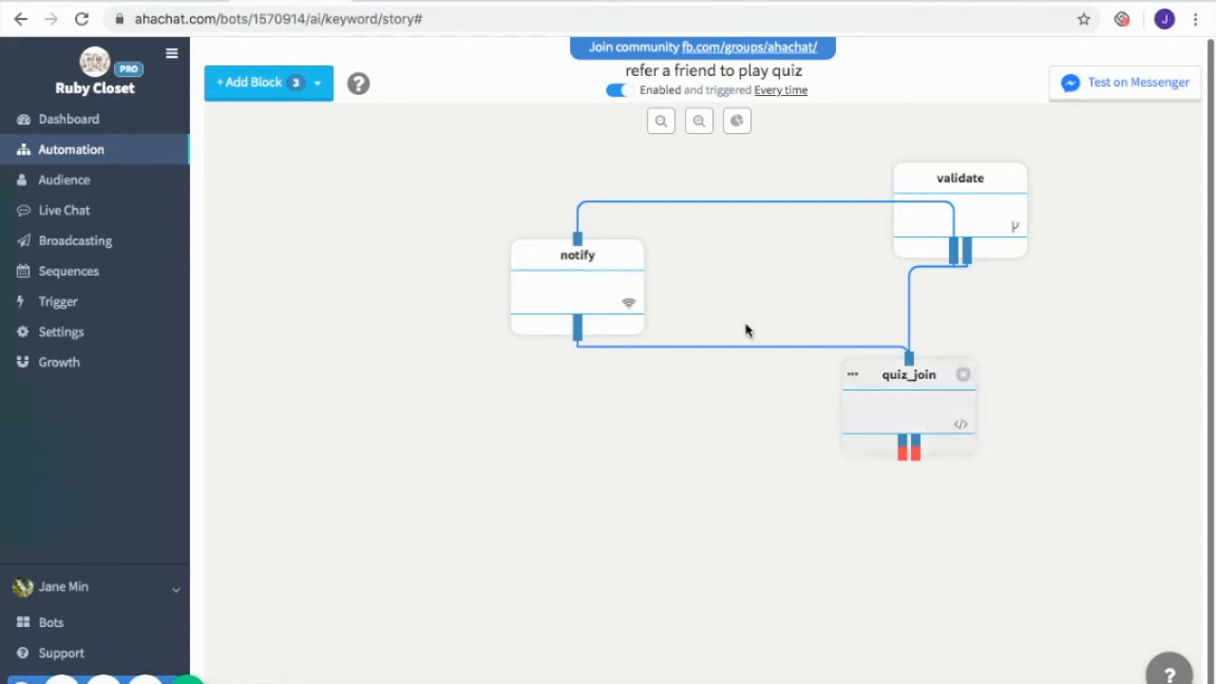
# Add an Attributes block named bonus setting quiz_score to {{quiz_score}}+5, with a branch for {{quiz_score}} > 20 and {{filledin}} = 0
pyautogui.click(317, 83)
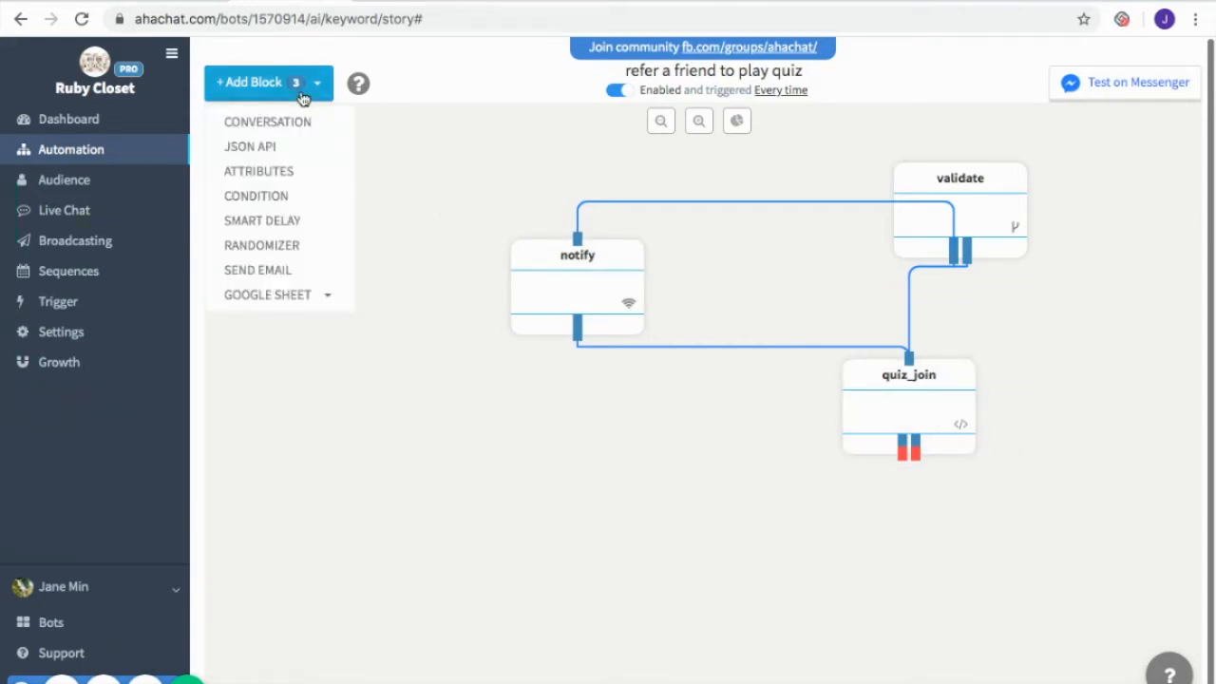
pyautogui.click(306, 169)
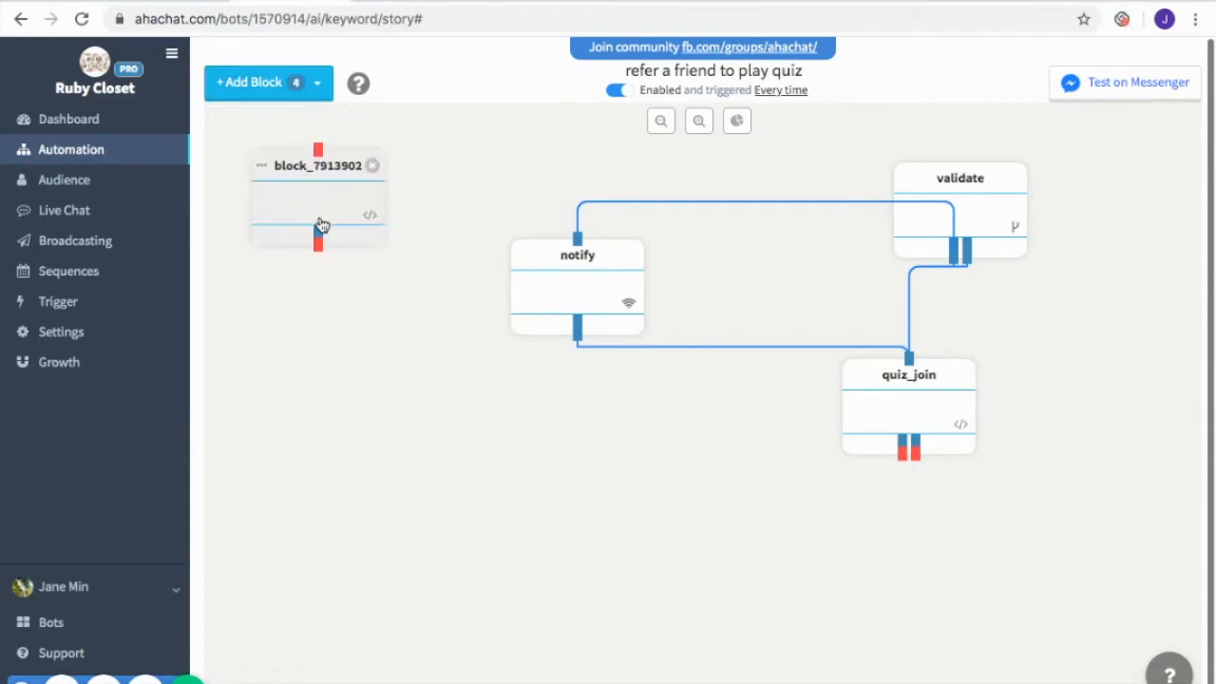
pyautogui.moveTo(331, 177); pyautogui.dragTo(418, 383)
pyautogui.click(415, 383)
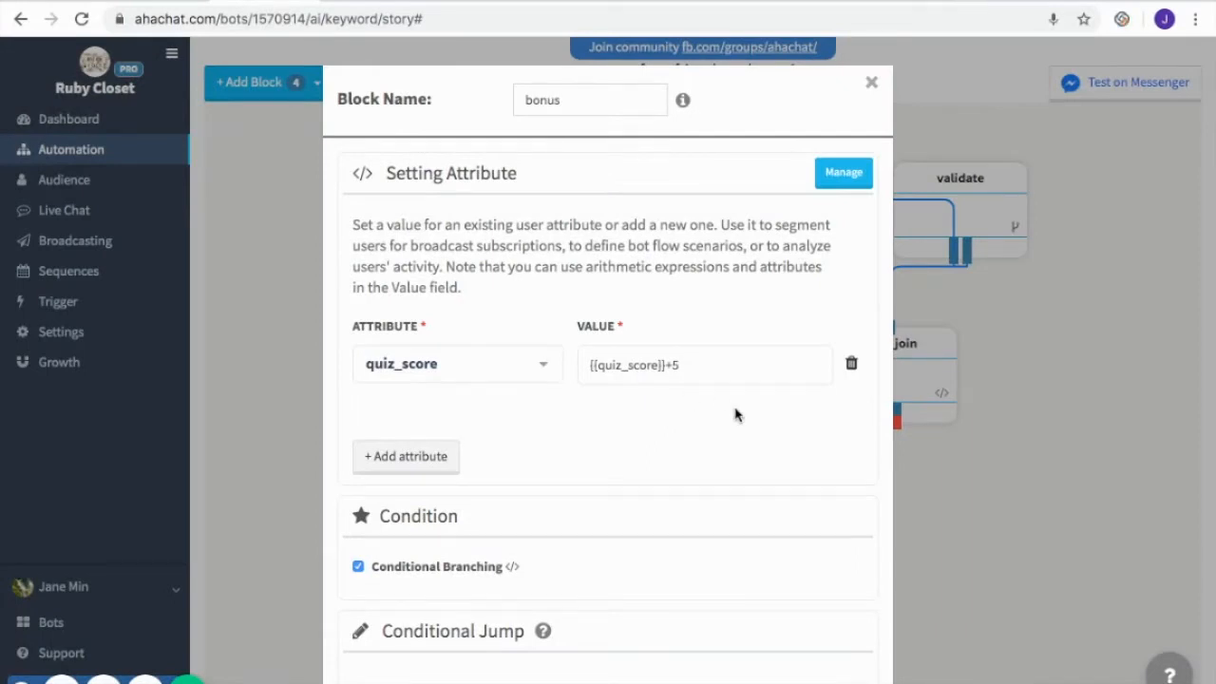
pyautogui.scroll(-4, 814, 510)
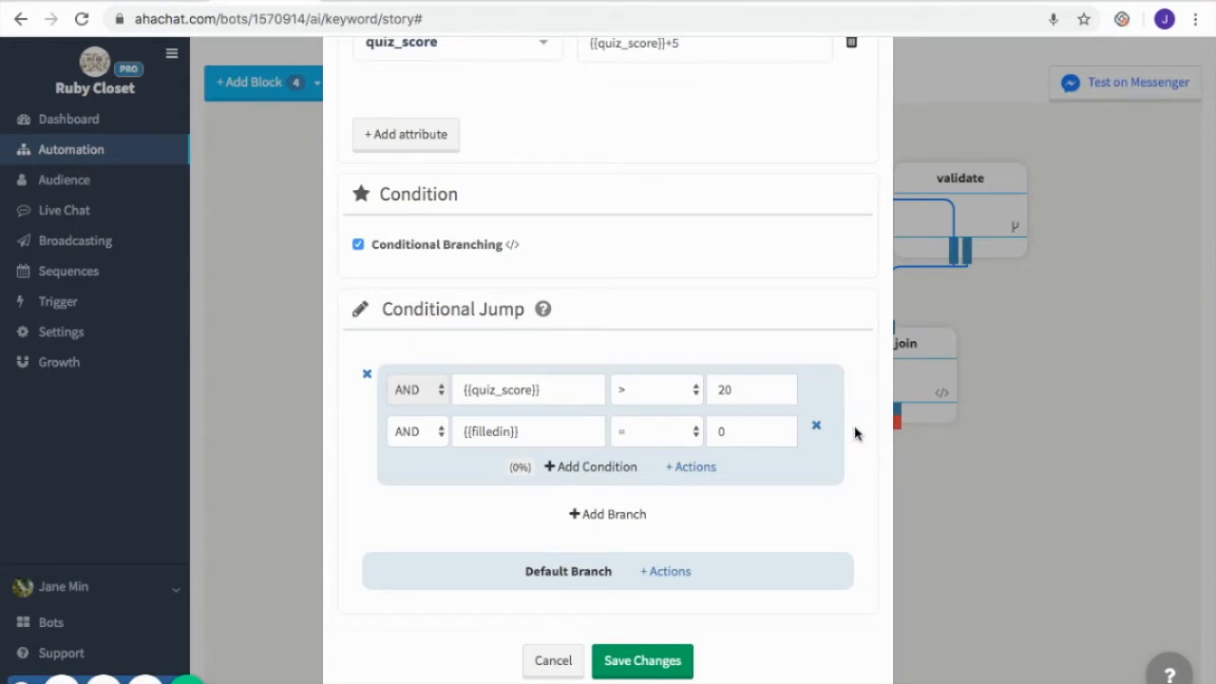
pyautogui.click(652, 672)
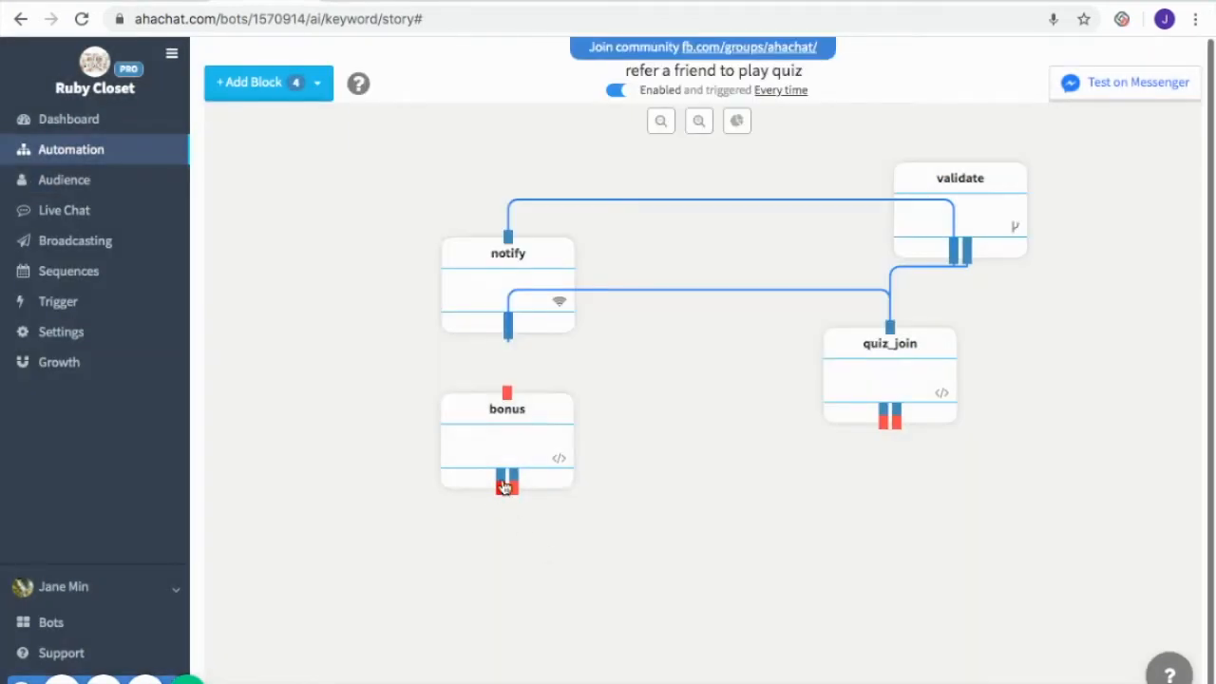
# Add two Conversation blocks named has_gift and notification, and place them side by side below bonus
pyautogui.click(303, 95)
pyautogui.click(304, 122)
pyautogui.click(304, 99)
pyautogui.click(302, 124)
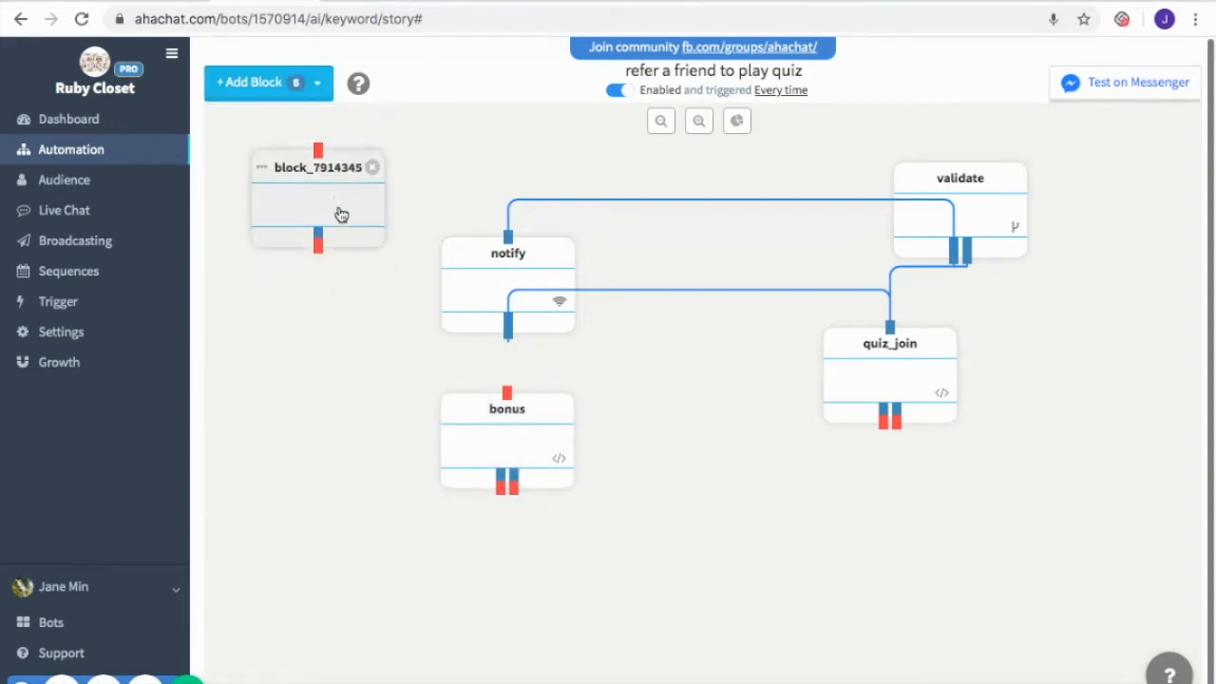
pyautogui.moveTo(339, 211); pyautogui.dragTo(352, 563)
pyautogui.moveTo(337, 199); pyautogui.dragTo(700, 565)
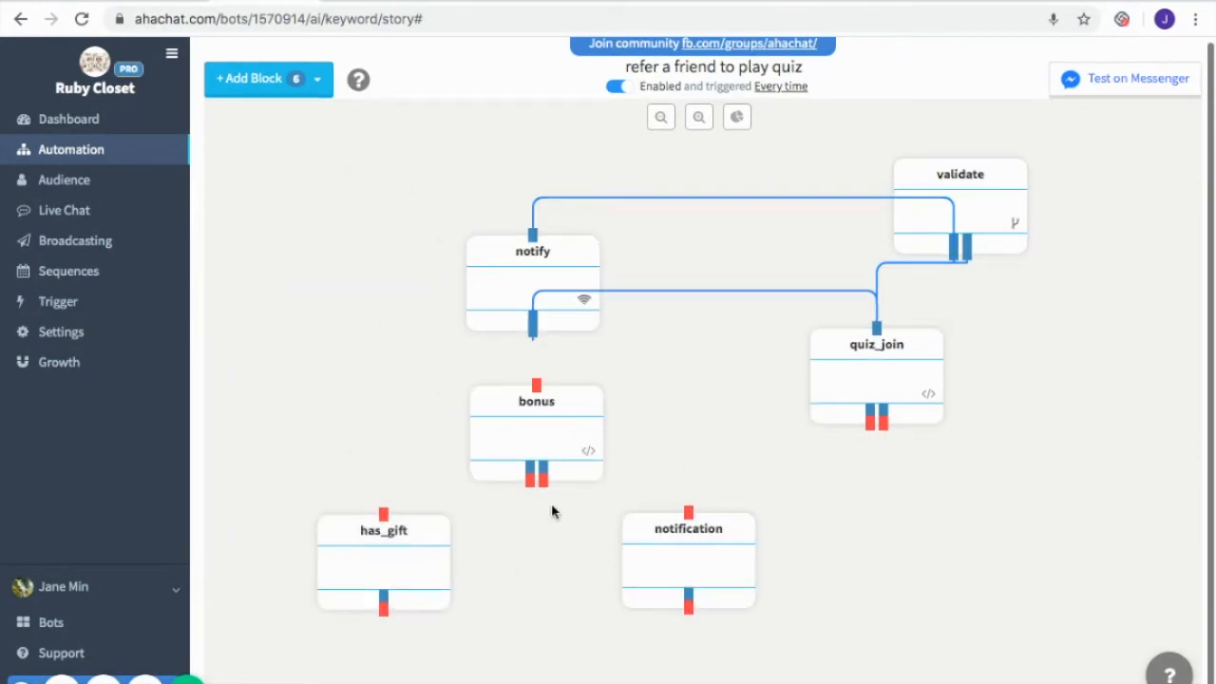
# Give has_gift a congratulations message to {{full_name}} asking for their information, and a FILL IN INFORMATION web form option using INPUT FORM
pyautogui.click(414, 553)
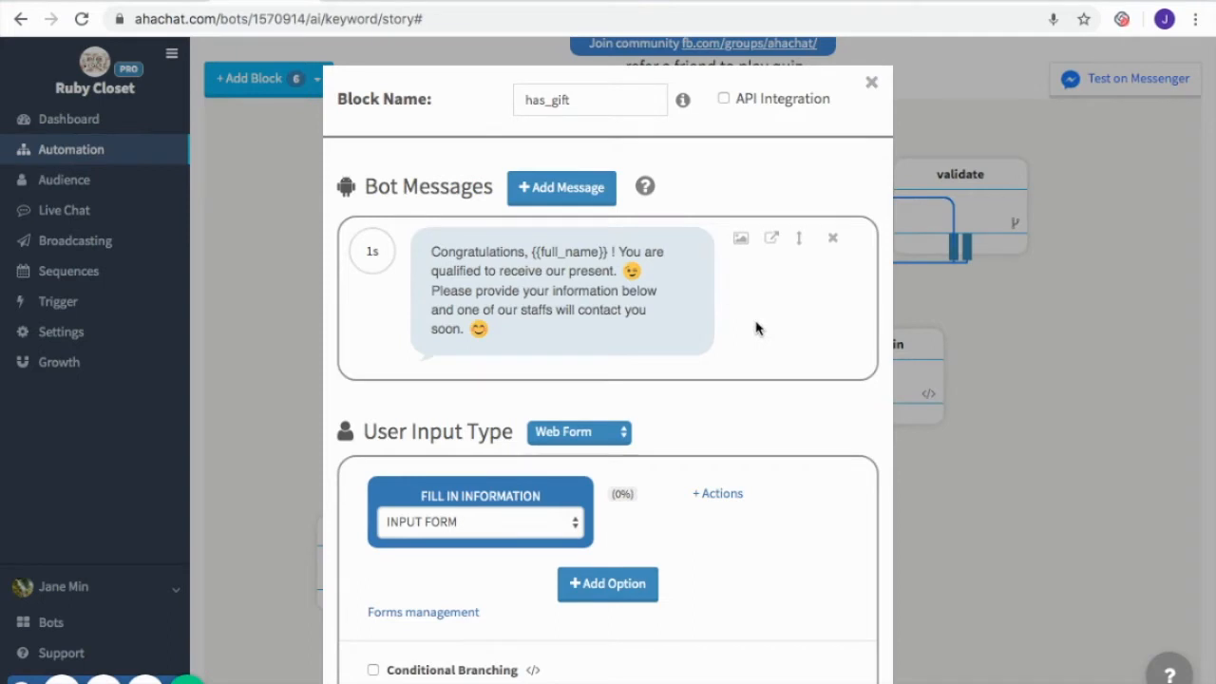
pyautogui.scroll(-1, 827, 565)
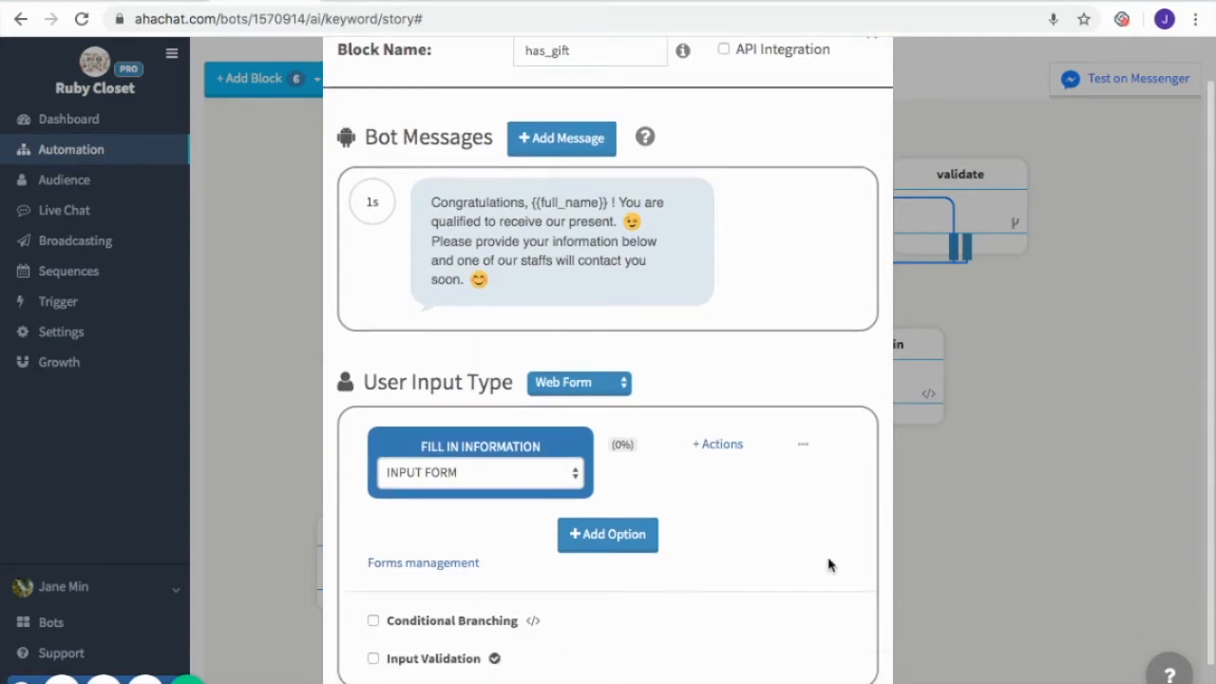
pyautogui.scroll(-1, 827, 565)
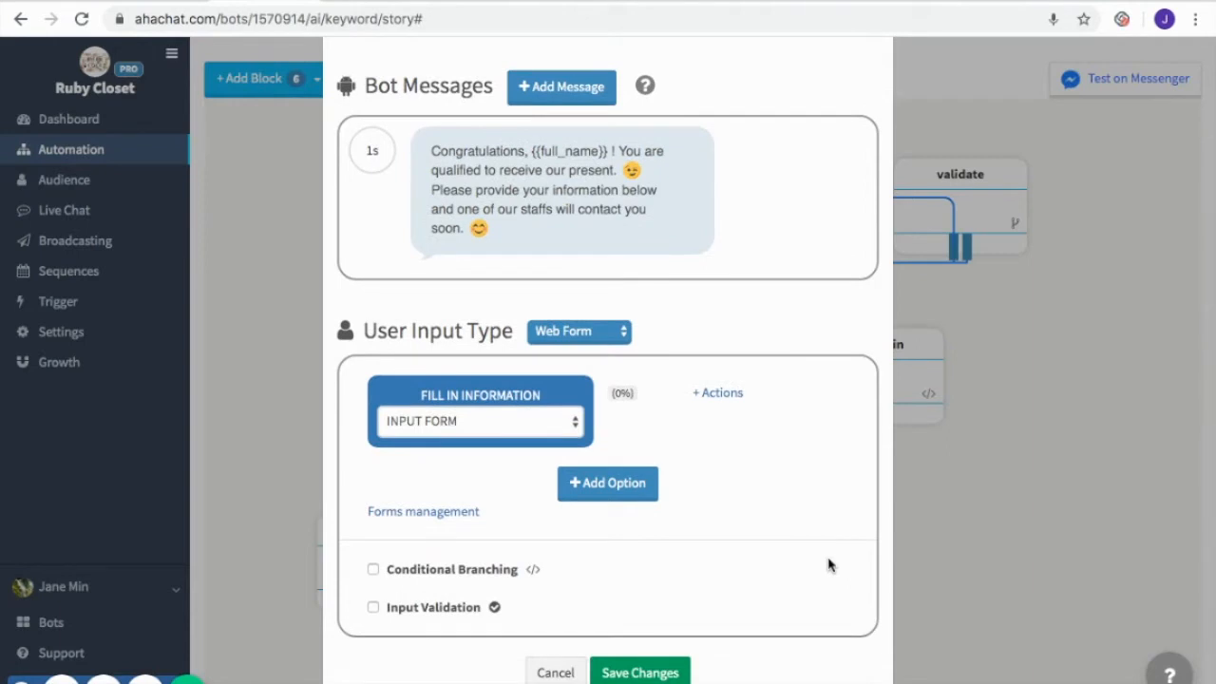
pyautogui.click(654, 673)
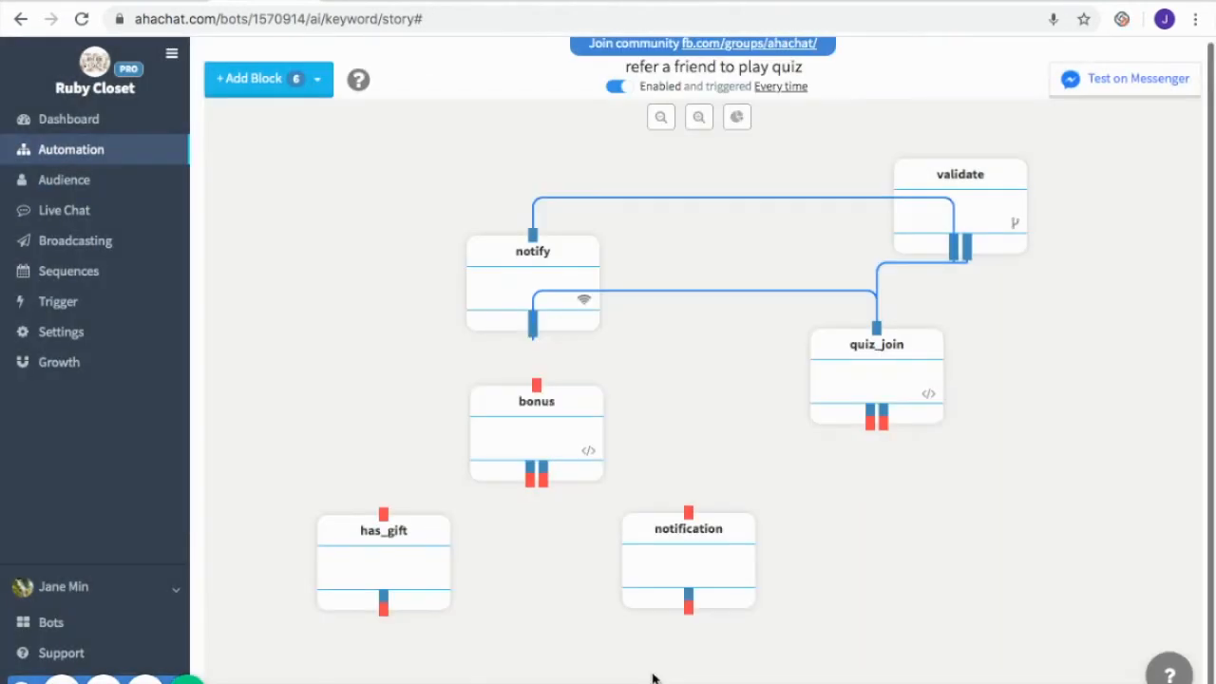
# Give notification a message that {{referred}} accepted the invitation for +5 points, and connect bonus's two branches to has_gift and notification
pyautogui.click(677, 547)
pyautogui.moveTo(788, 298)
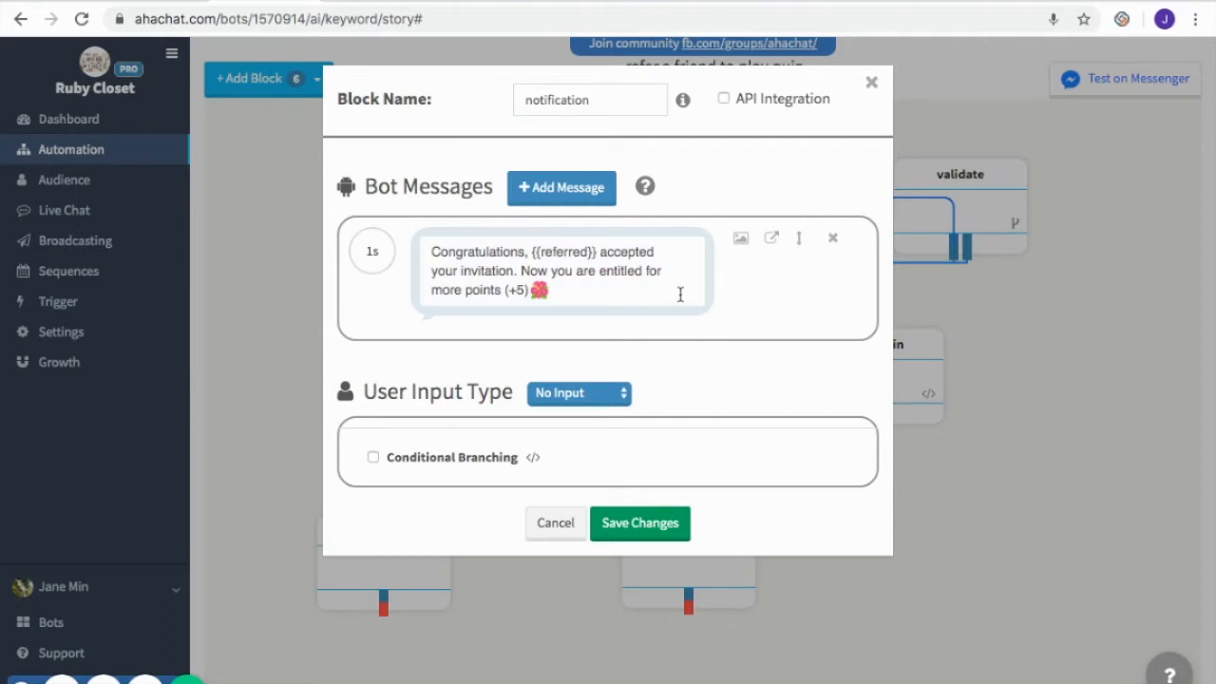
pyautogui.click(653, 524)
pyautogui.moveTo(532, 488); pyautogui.dragTo(383, 513)
pyautogui.moveTo(544, 484); pyautogui.dragTo(684, 549)
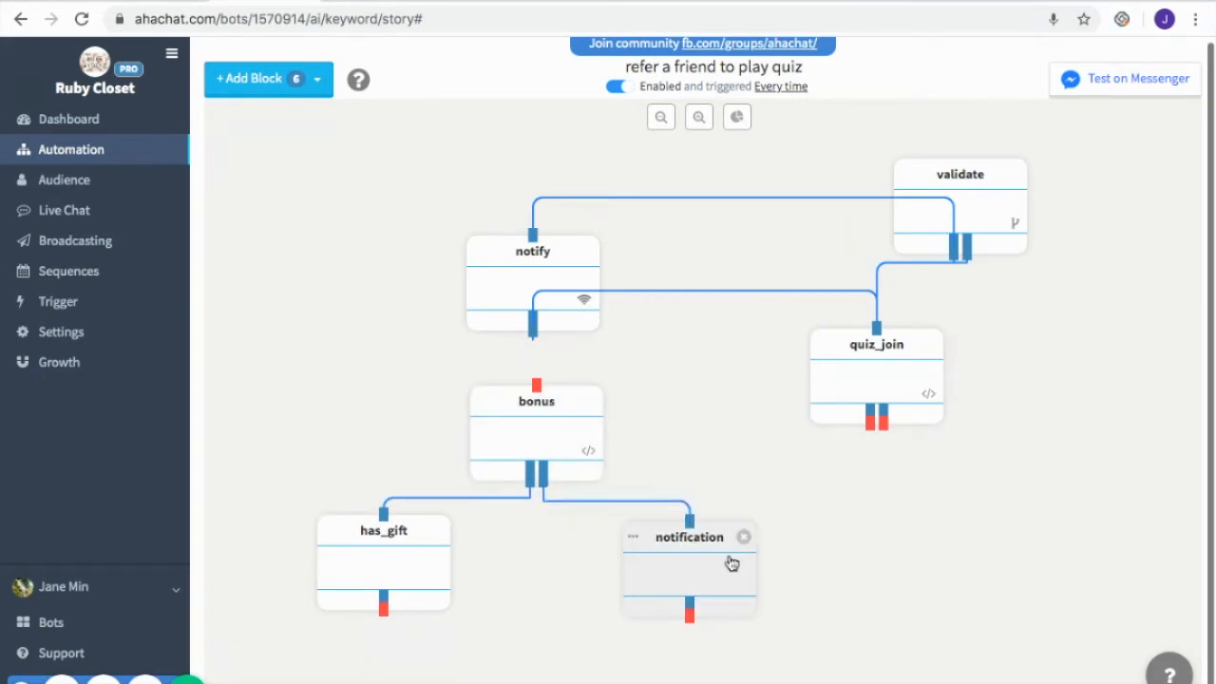
# Add two Conversation blocks named can_play and played, and place them side by side below quiz_join
pyautogui.click(282, 89)
pyautogui.click(285, 122)
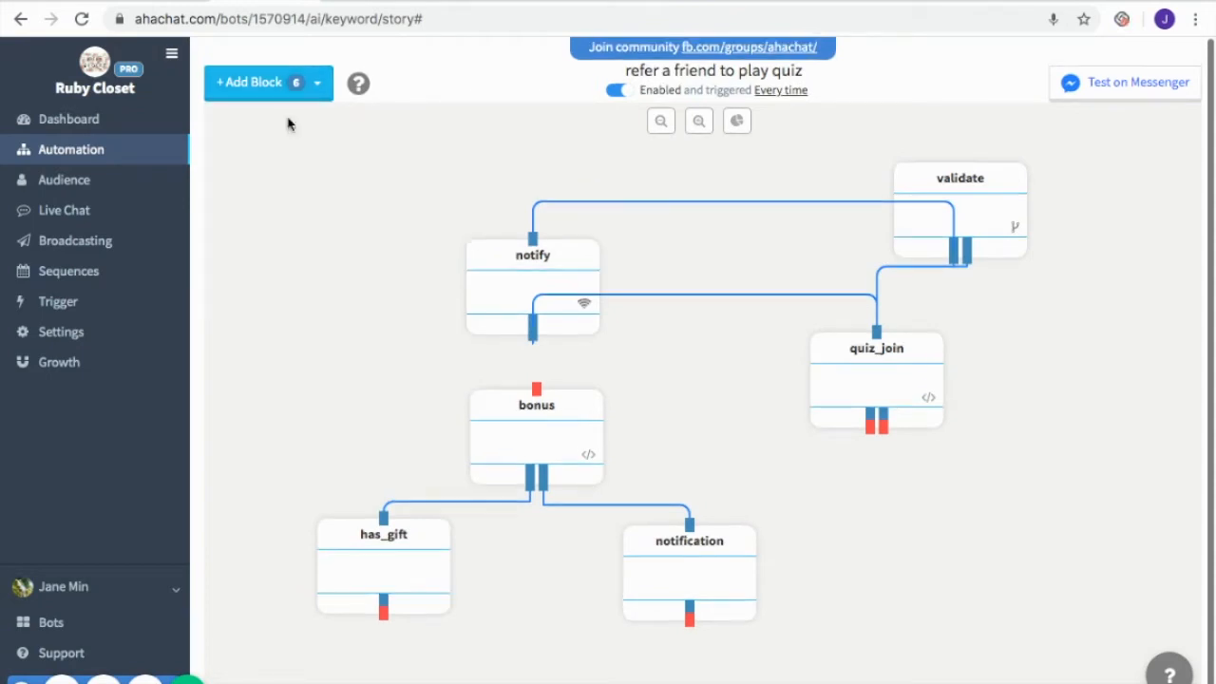
pyautogui.click(297, 89)
pyautogui.click(293, 118)
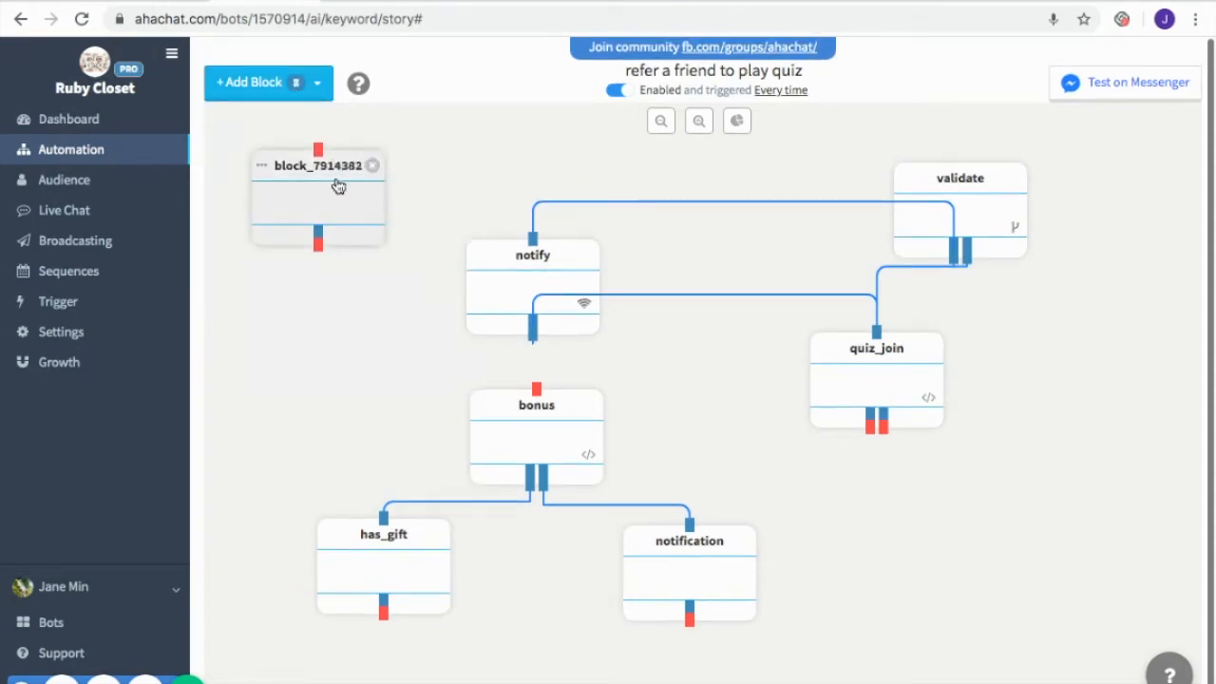
pyautogui.moveTo(336, 185); pyautogui.dragTo(1093, 504)
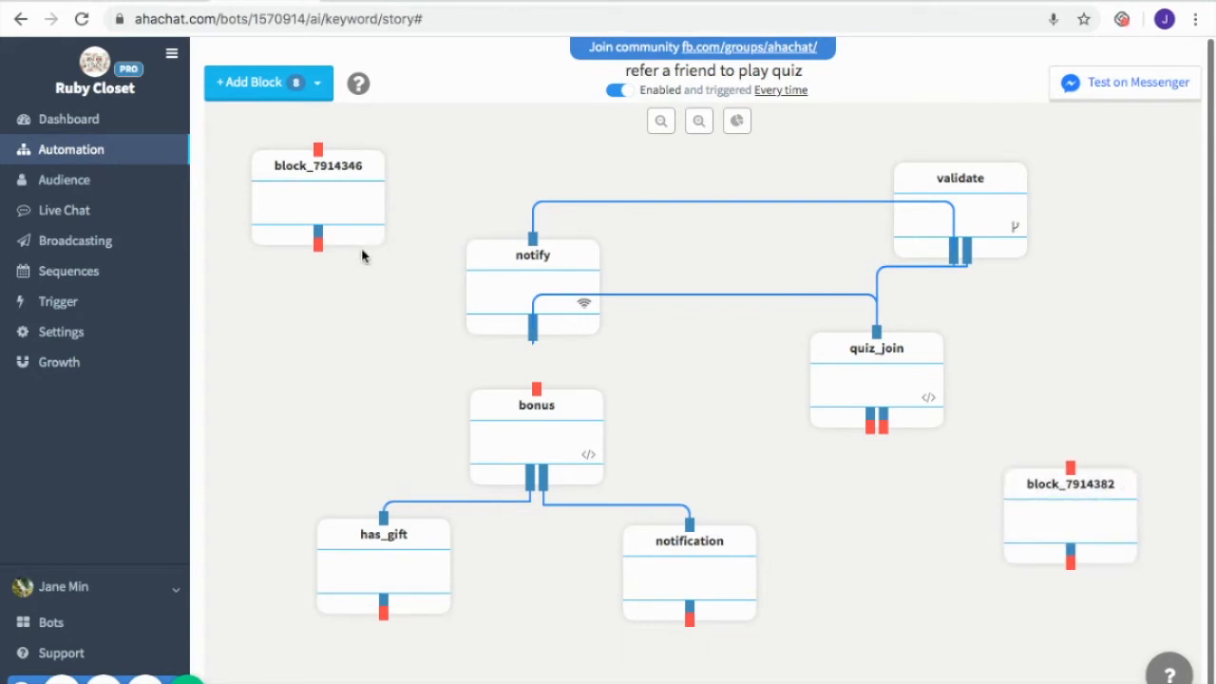
pyautogui.moveTo(332, 196); pyautogui.dragTo(911, 522)
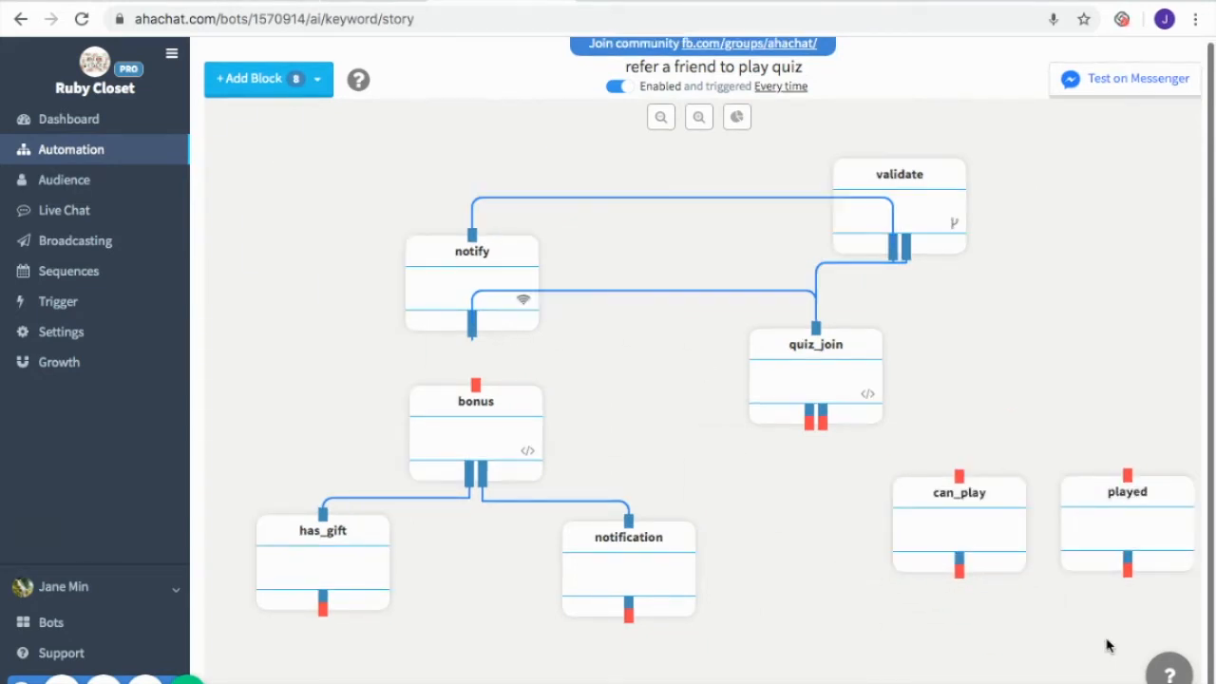
# Give played a message offering {{full_name}} +5 flowers per friend, and a Paris trip card with Share and SHARE NOW! buttons
pyautogui.click(1143, 537)
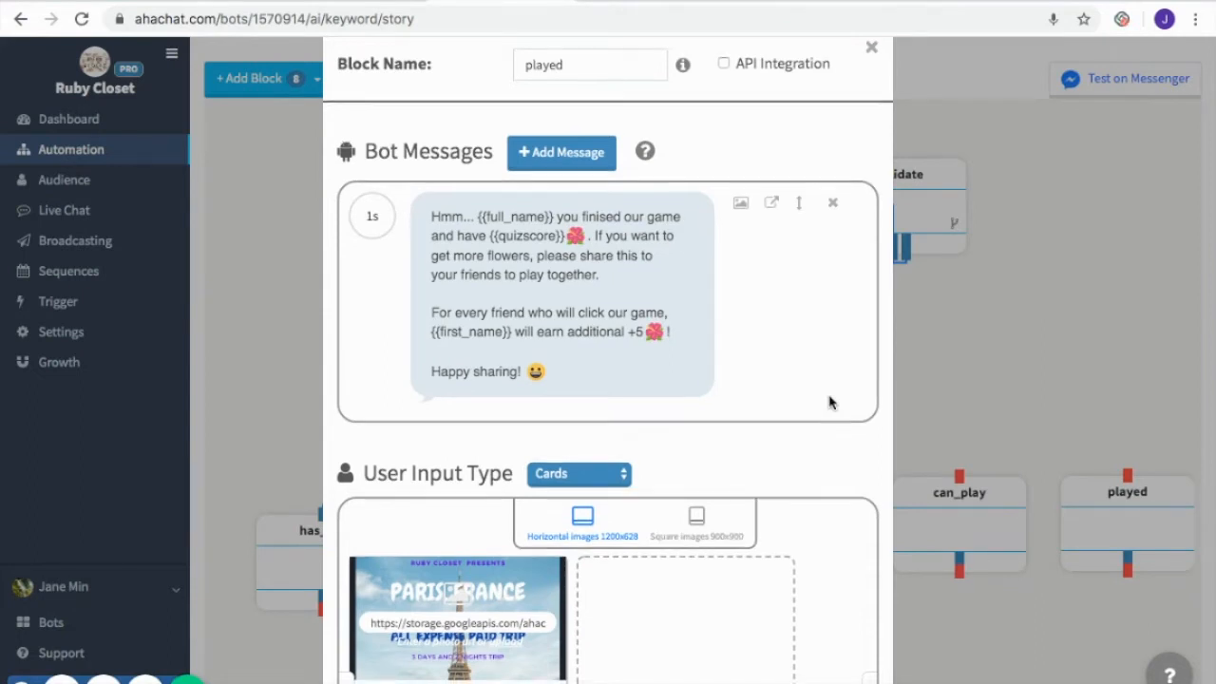
pyautogui.scroll(-3, 828, 403)
pyautogui.scroll(-3, 828, 402)
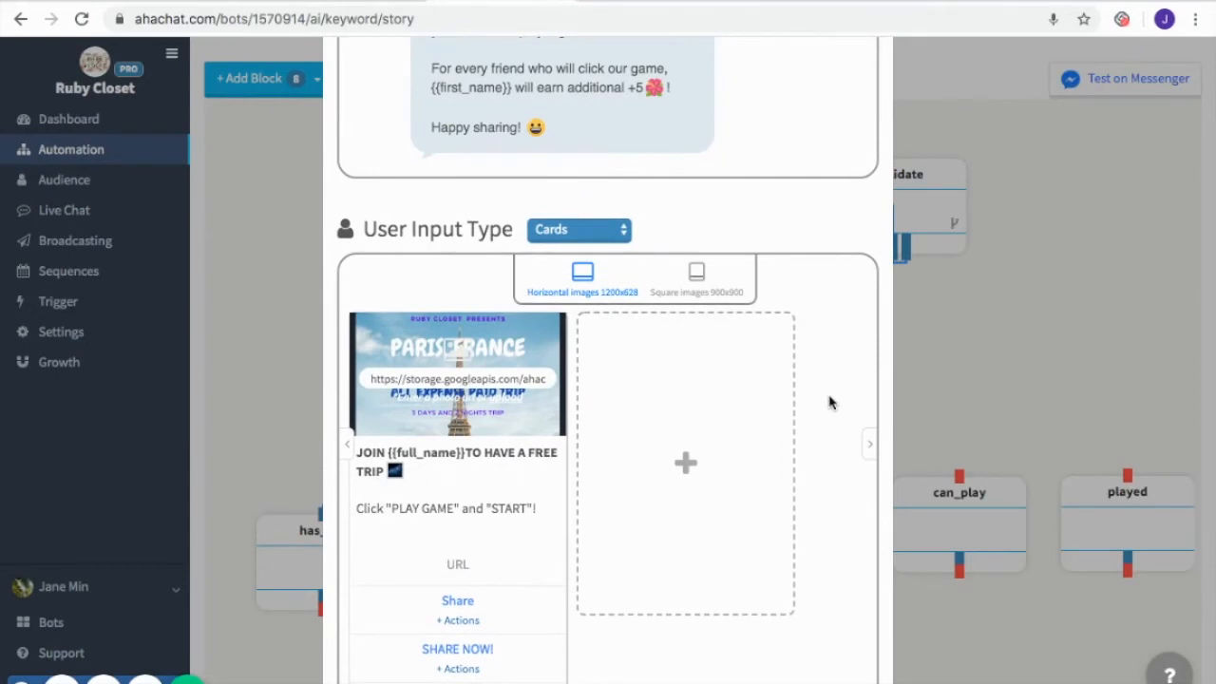
pyautogui.scroll(-1, 828, 403)
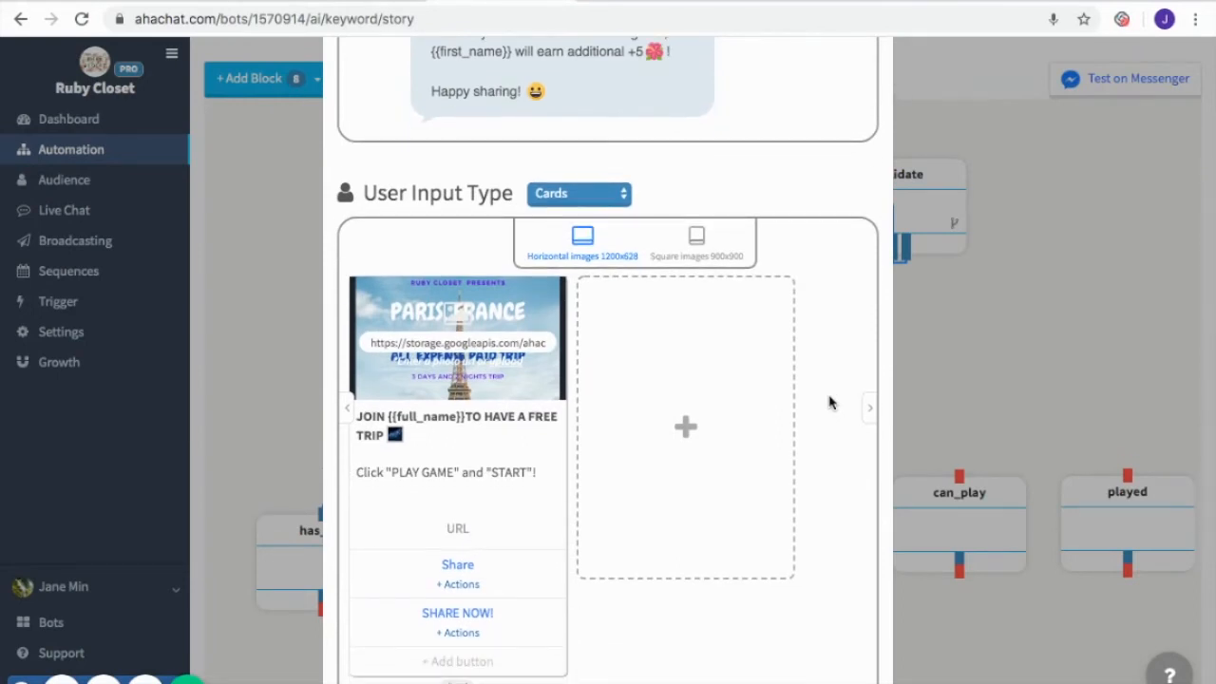
pyautogui.moveTo(555, 557)
pyautogui.scroll(-5, 934, 565)
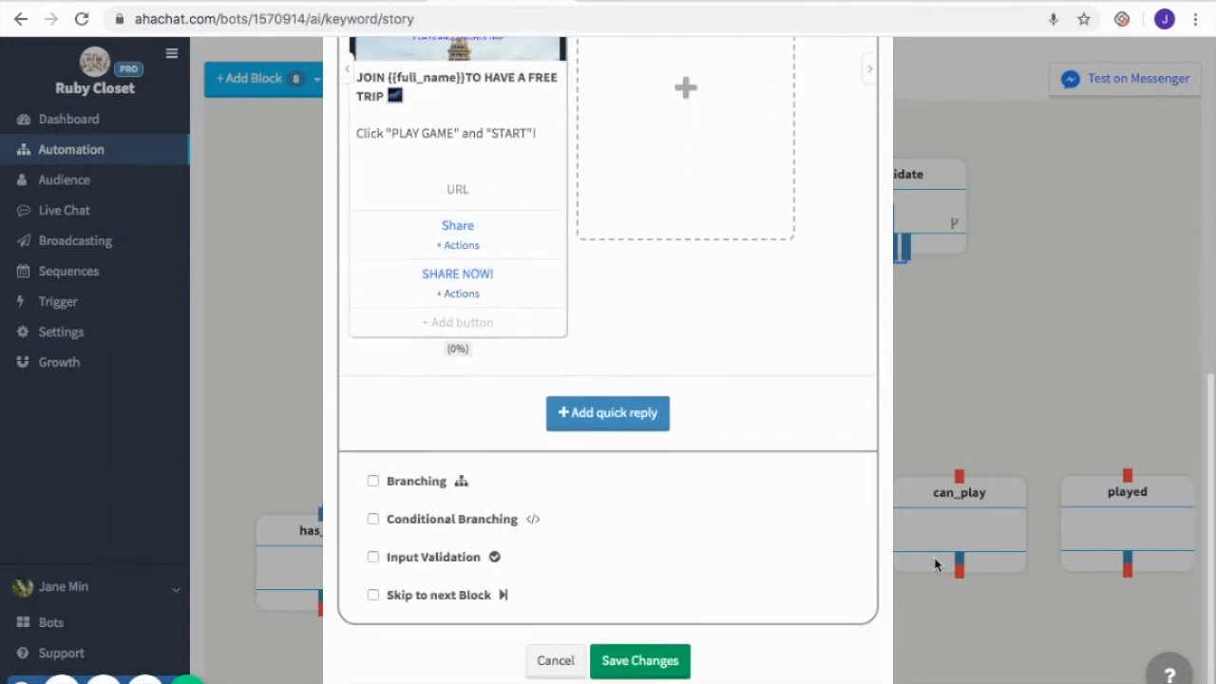
pyautogui.click(651, 661)
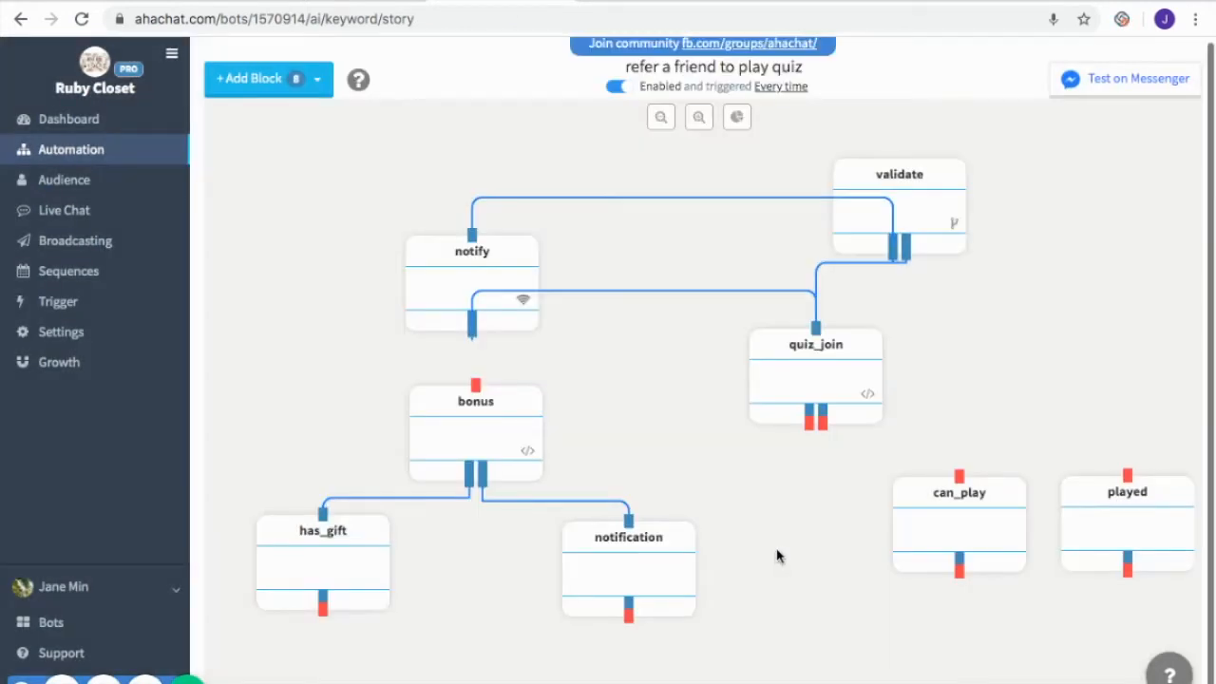
# Give can_play welcome and rules messages, a Paris image and a START GAME button with Input Validation, and connect quiz_join's branches to can_play and played
pyautogui.click(979, 515)
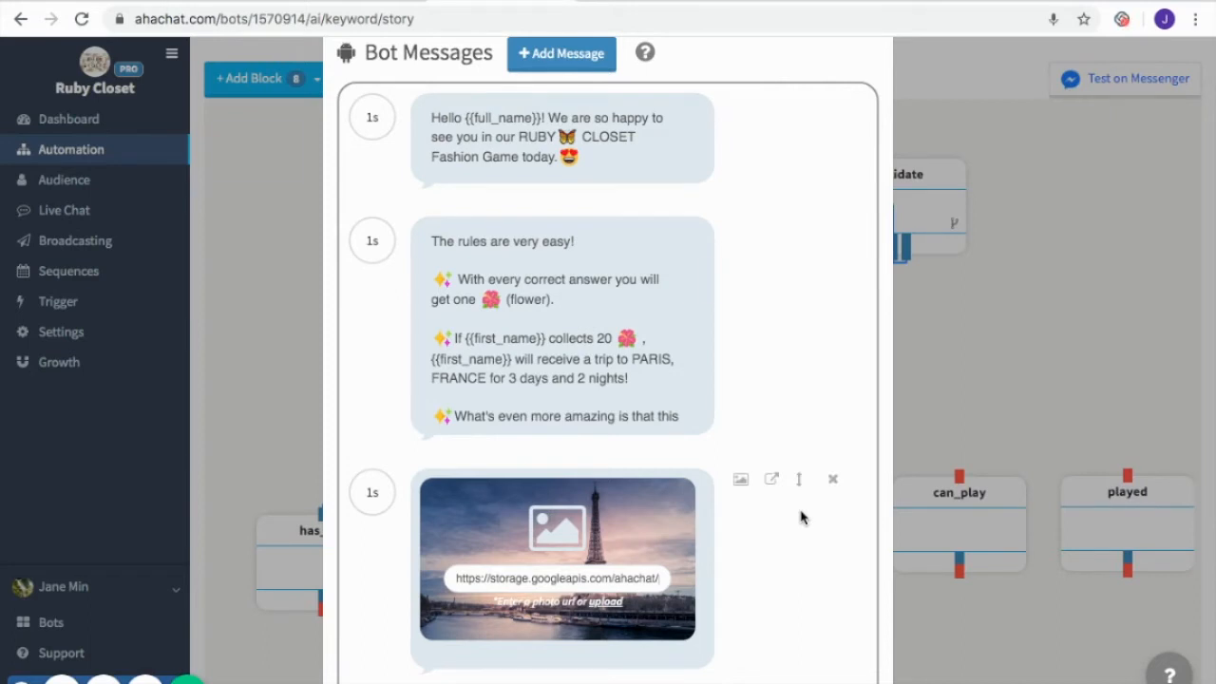
pyautogui.scroll(-1, 684, 348)
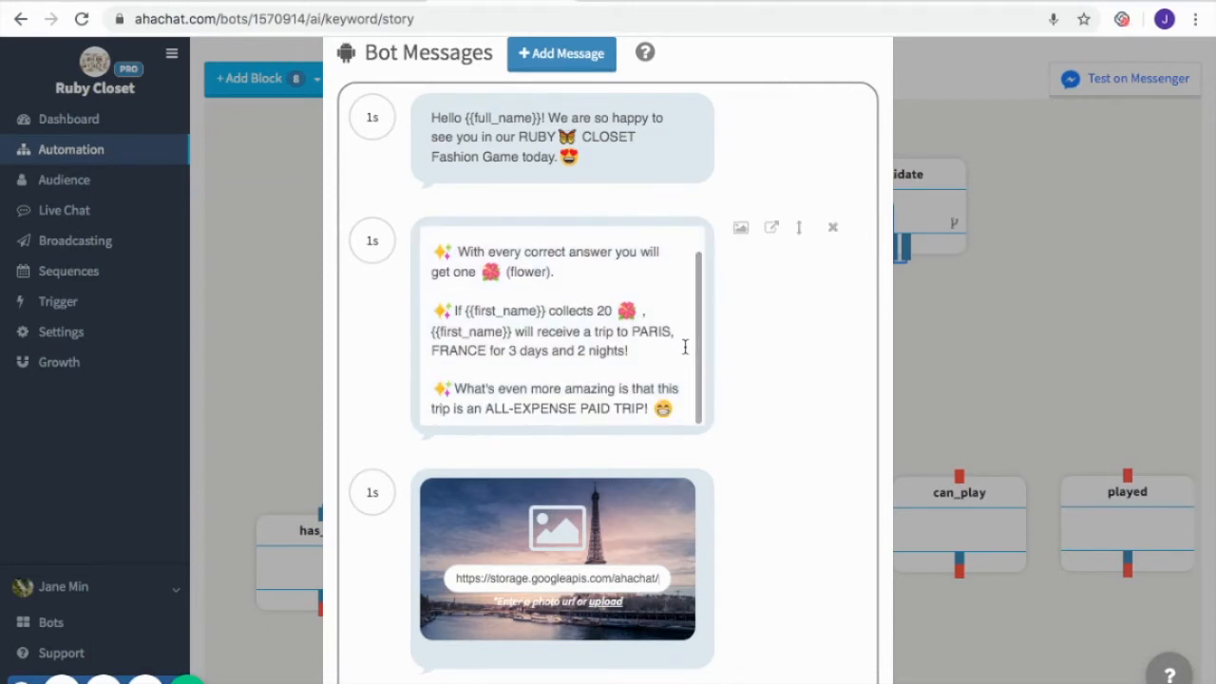
pyautogui.scroll(1, 685, 348)
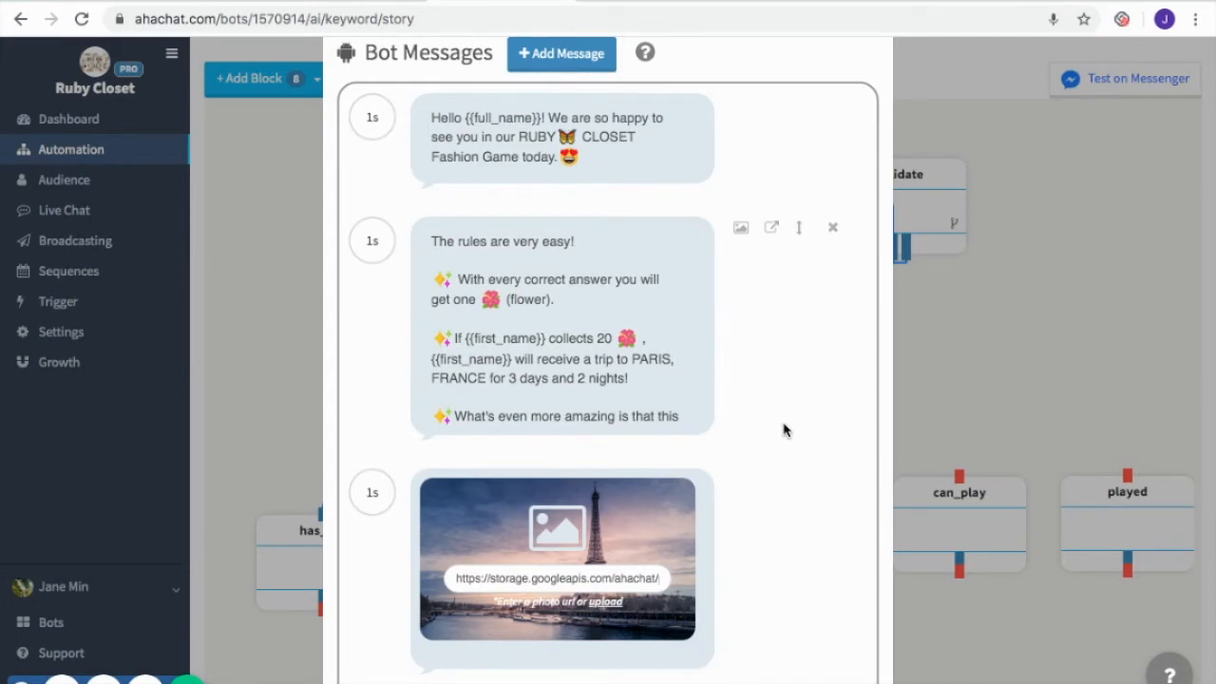
pyautogui.moveTo(844, 576)
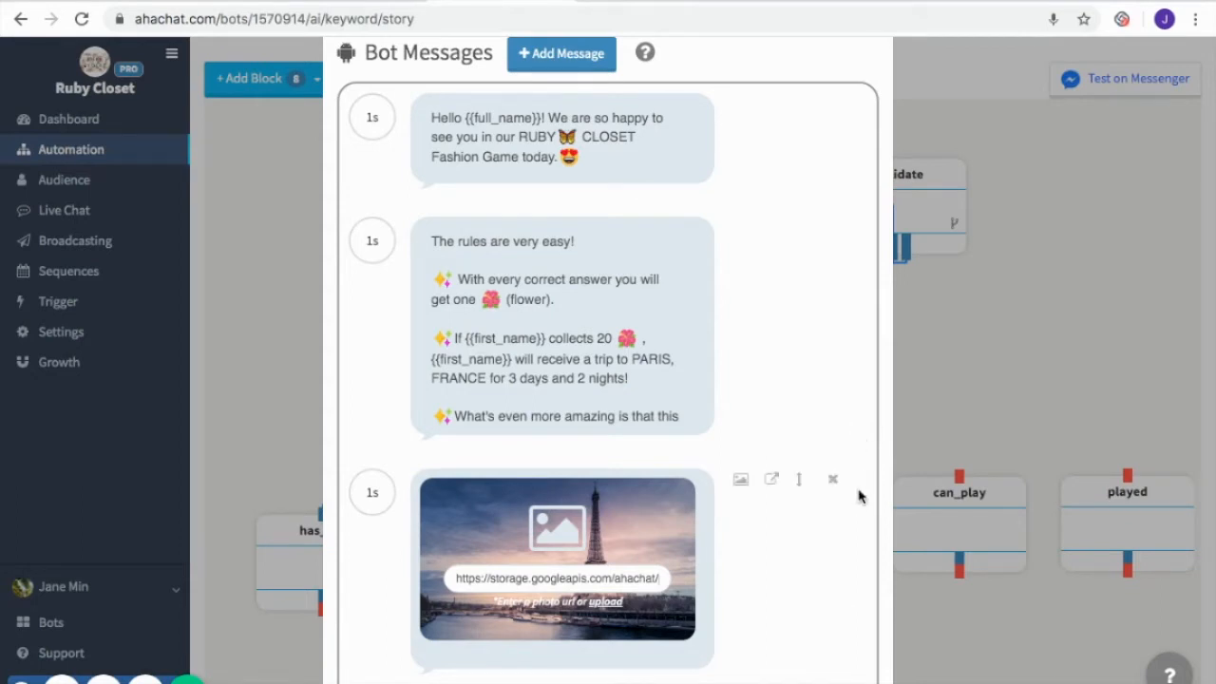
pyautogui.scroll(-2, 857, 496)
pyautogui.scroll(-2, 857, 496)
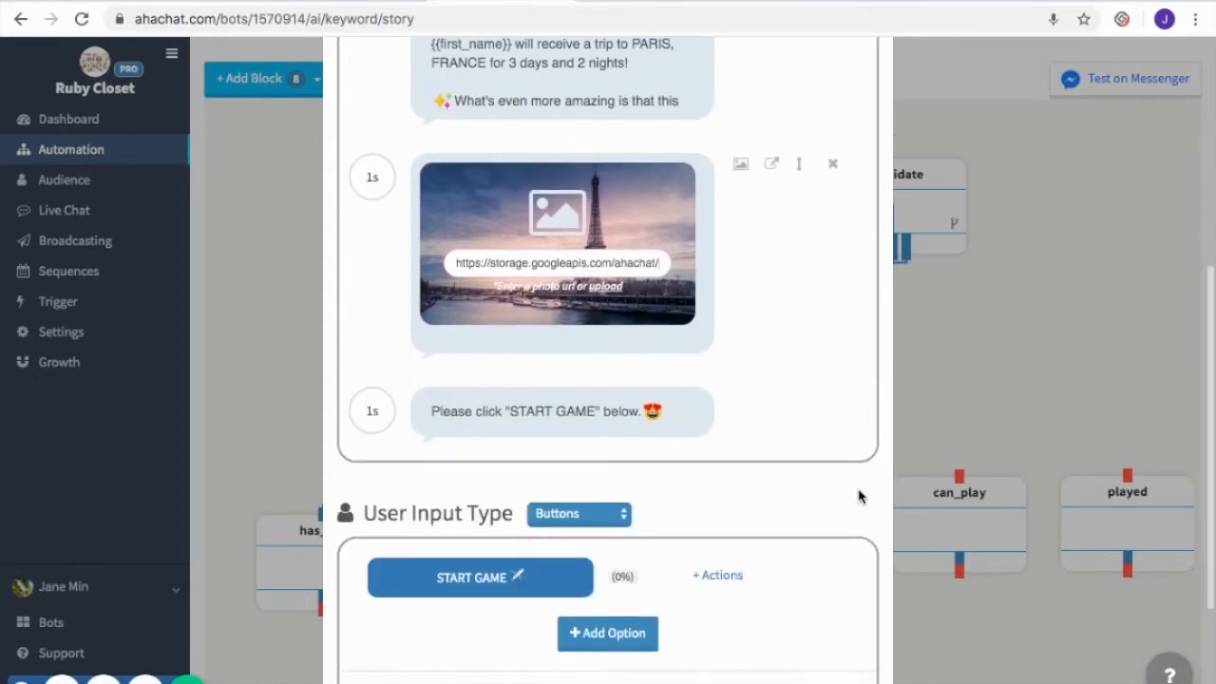
pyautogui.scroll(-2, 858, 494)
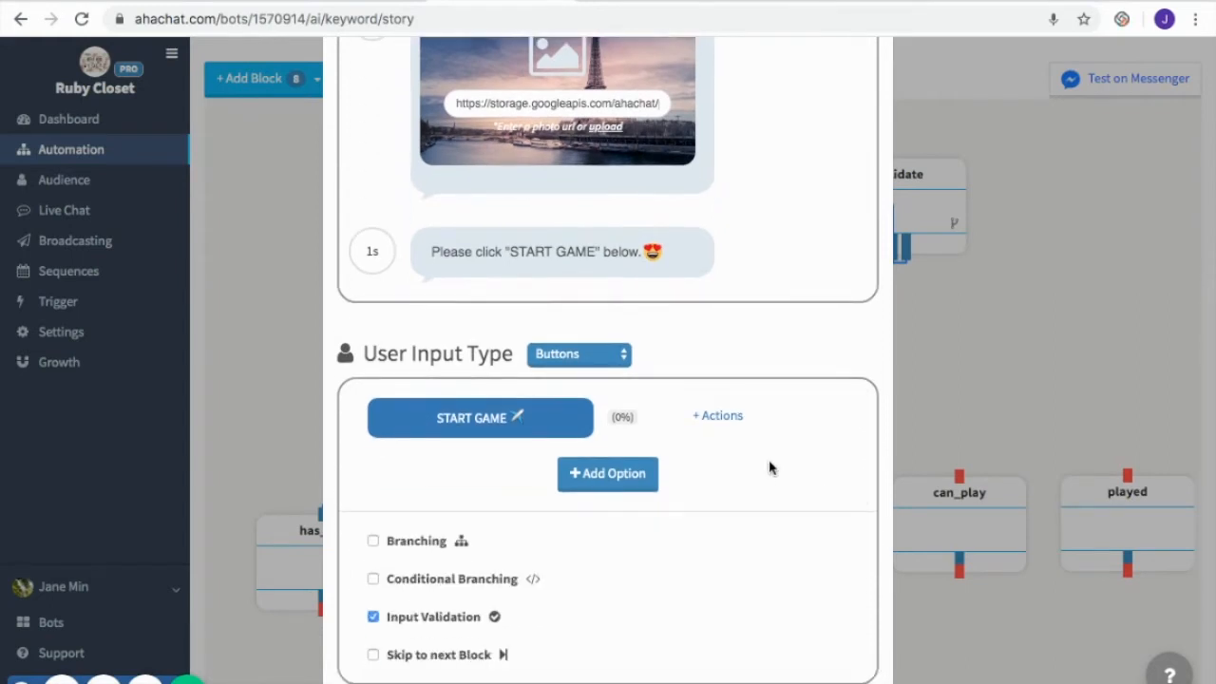
pyautogui.scroll(-1, 697, 375)
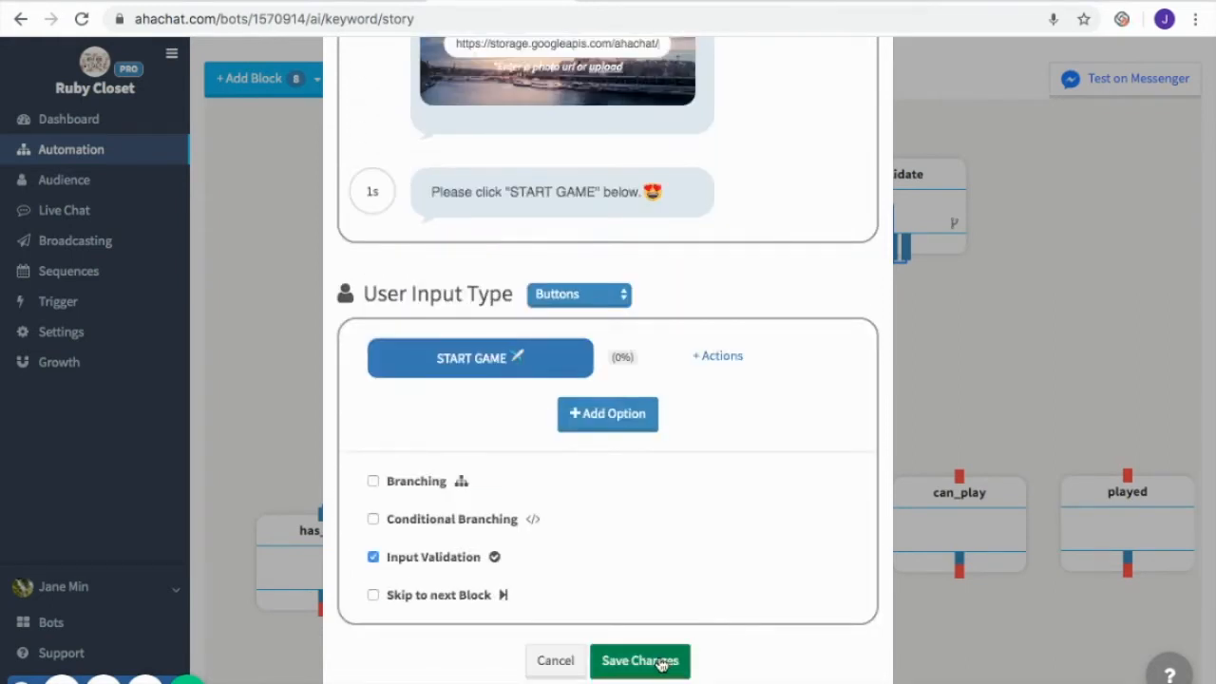
pyautogui.click(662, 665)
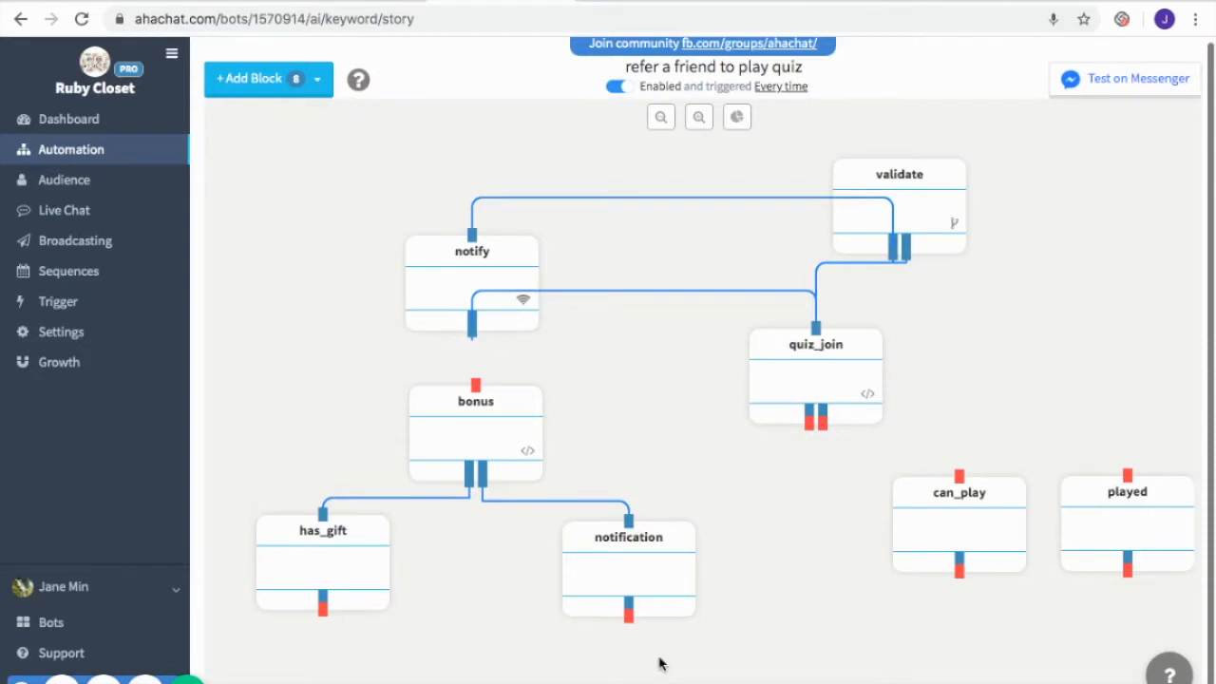
pyautogui.moveTo(823, 423); pyautogui.dragTo(1126, 476)
pyautogui.moveTo(808, 430)
pyautogui.mouseDown()
pyautogui.moveTo(866, 429)
pyautogui.moveTo(959, 480)
pyautogui.mouseUp()
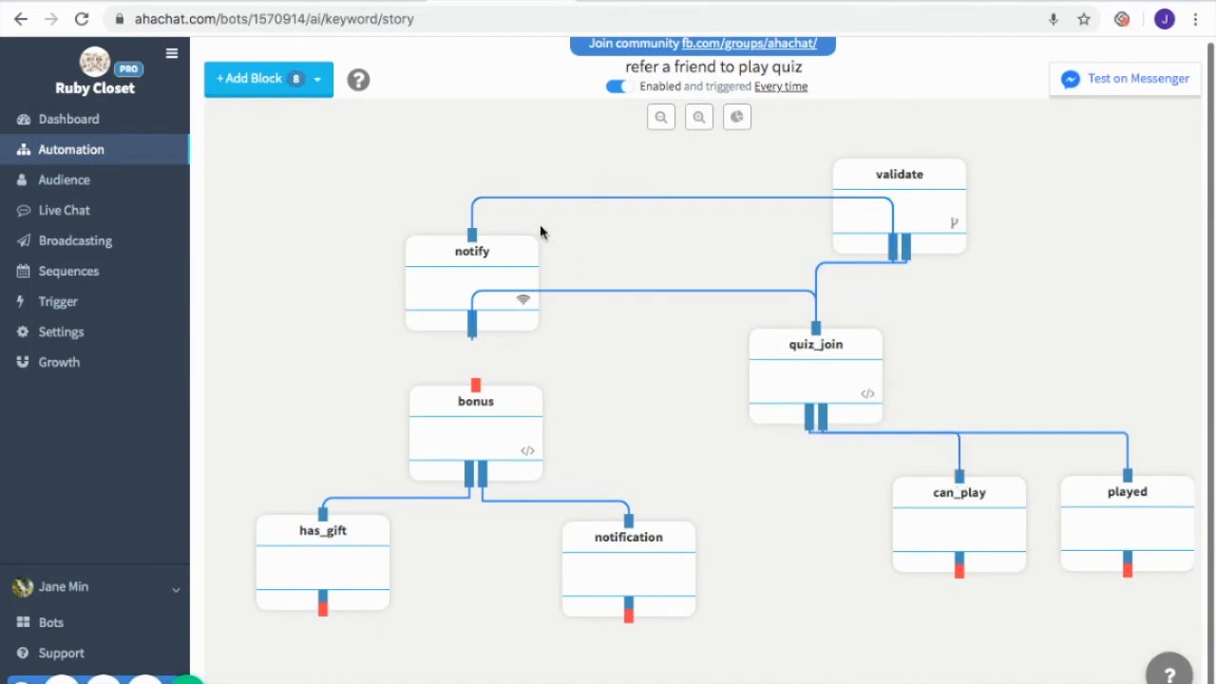
# Add three Conversation blocks below can_play, one directly beneath it and two further down on either side
pyautogui.click(255, 84)
pyautogui.click(276, 118)
pyautogui.click(256, 80)
pyautogui.click(273, 120)
pyautogui.click(298, 81)
pyautogui.click(300, 125)
pyautogui.moveTo(371, 230); pyautogui.dragTo(514, 342)
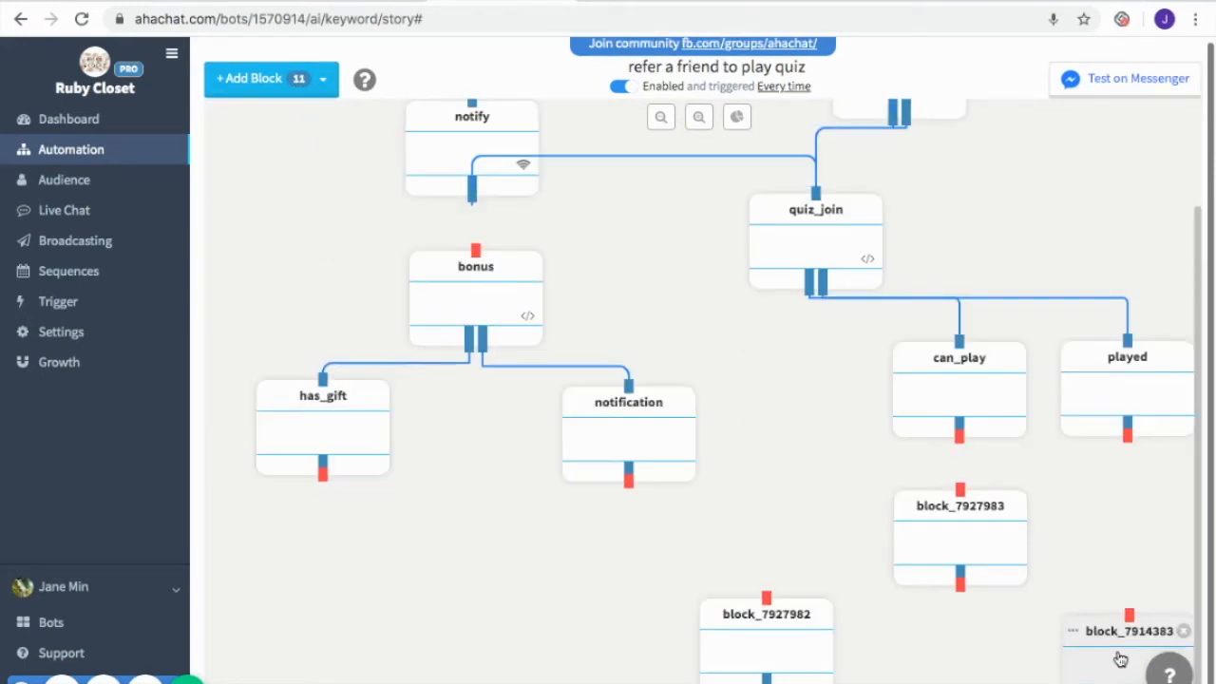
pyautogui.moveTo(1120, 659); pyautogui.dragTo(1120, 652)
pyautogui.scroll(-1, 1021, 624)
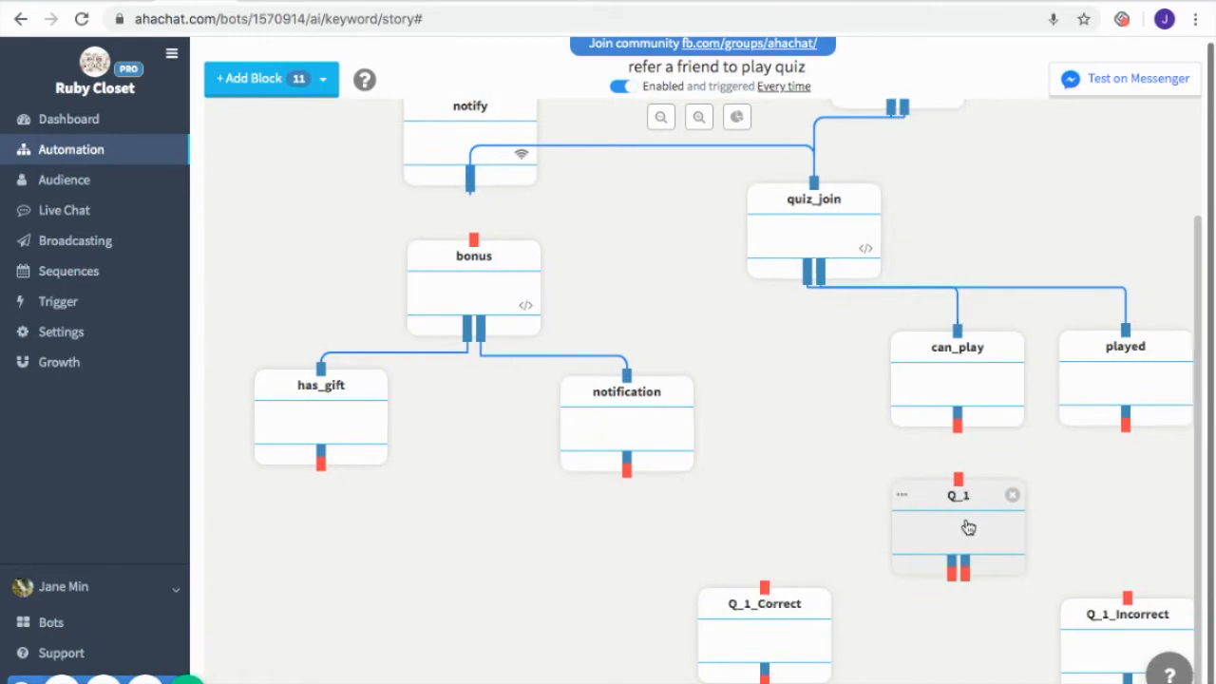
# Set up Q_1 with the Birkin bag question, an image, CHANEL, HERMÈS, GIVENCHY and LOUIS VUITTON quick replies, and a {{ursp.Q_1}} branch setting quiz_score to 1
pyautogui.click(965, 525)
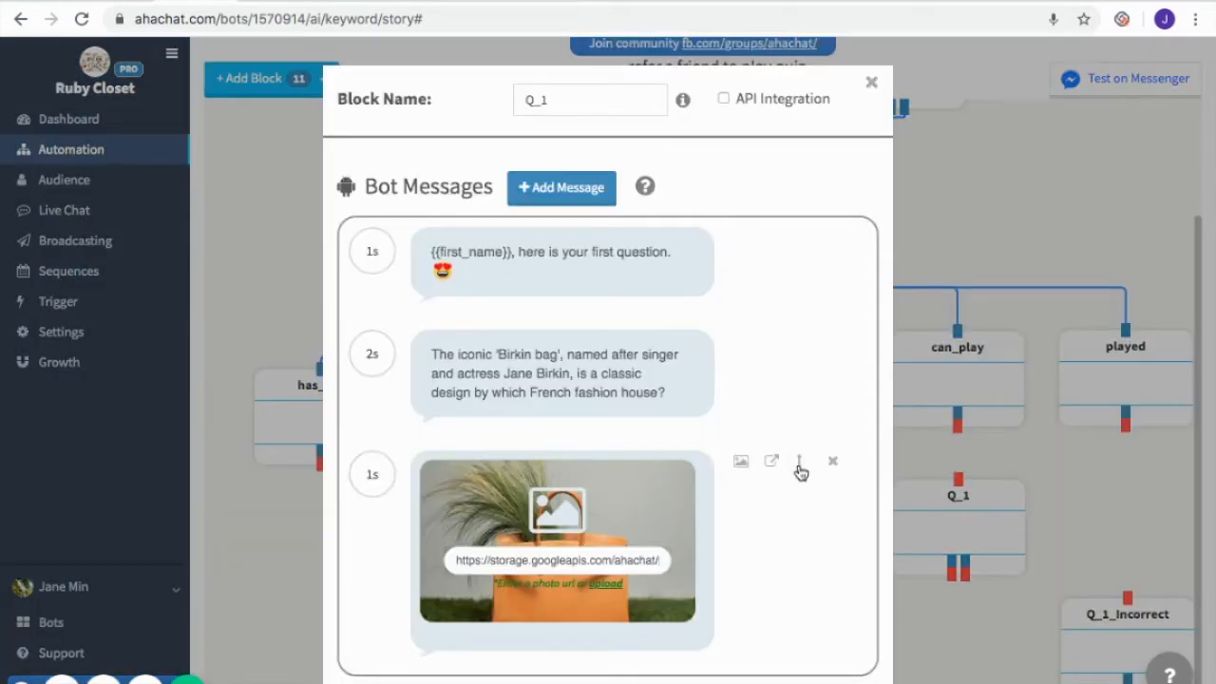
pyautogui.scroll(-1, 801, 470)
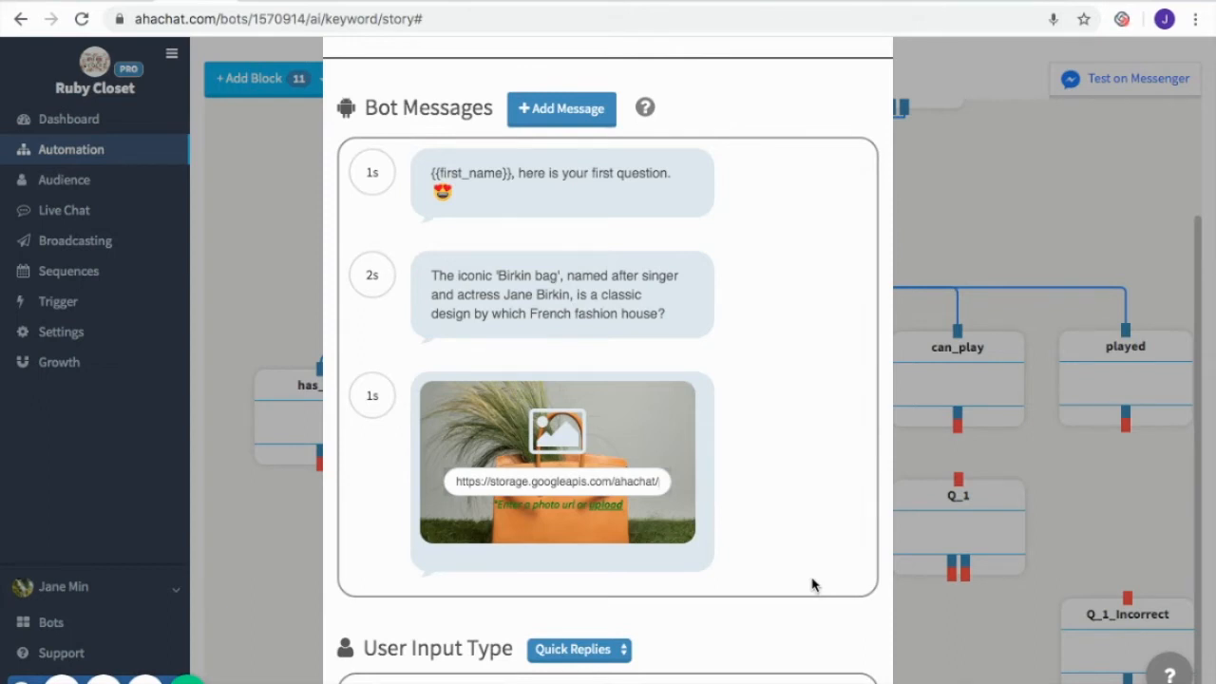
pyautogui.scroll(-5, 812, 585)
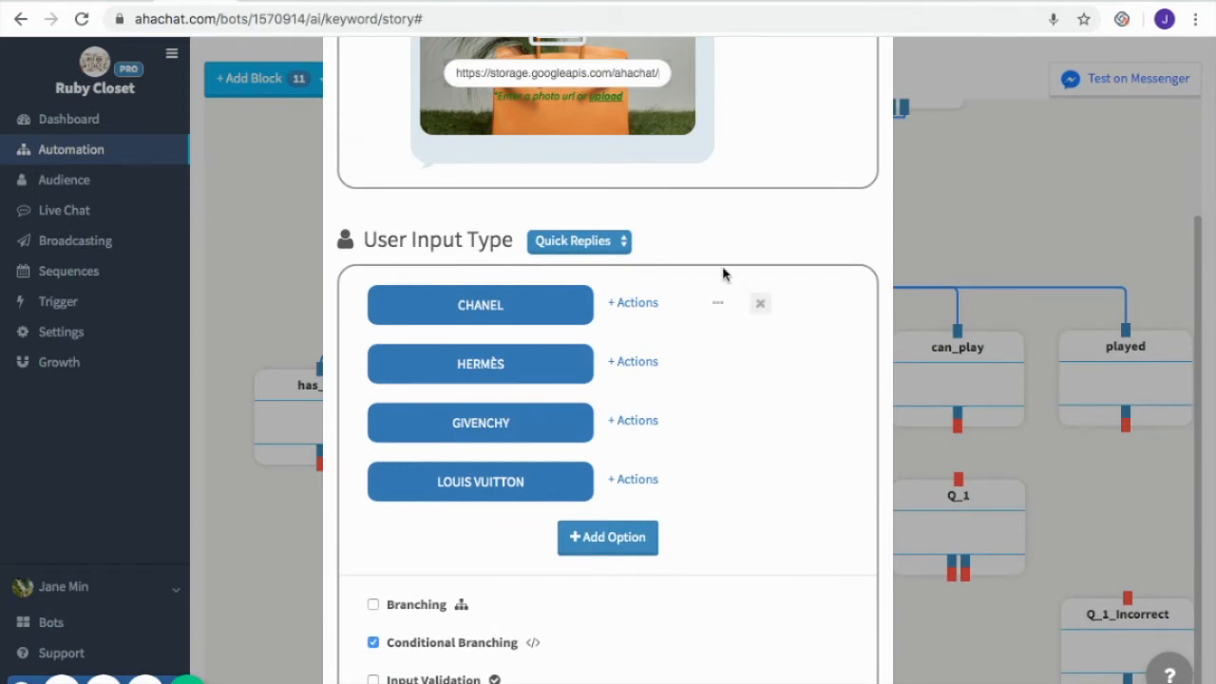
pyautogui.scroll(-1, 819, 583)
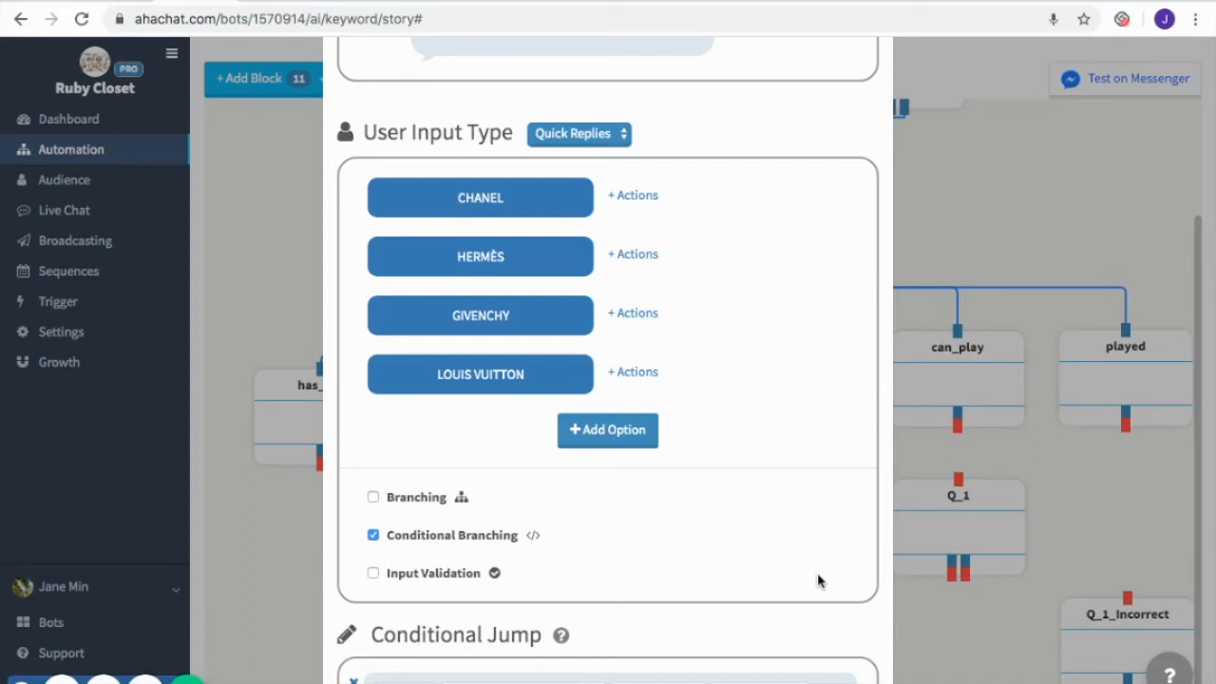
pyautogui.scroll(-2, 818, 581)
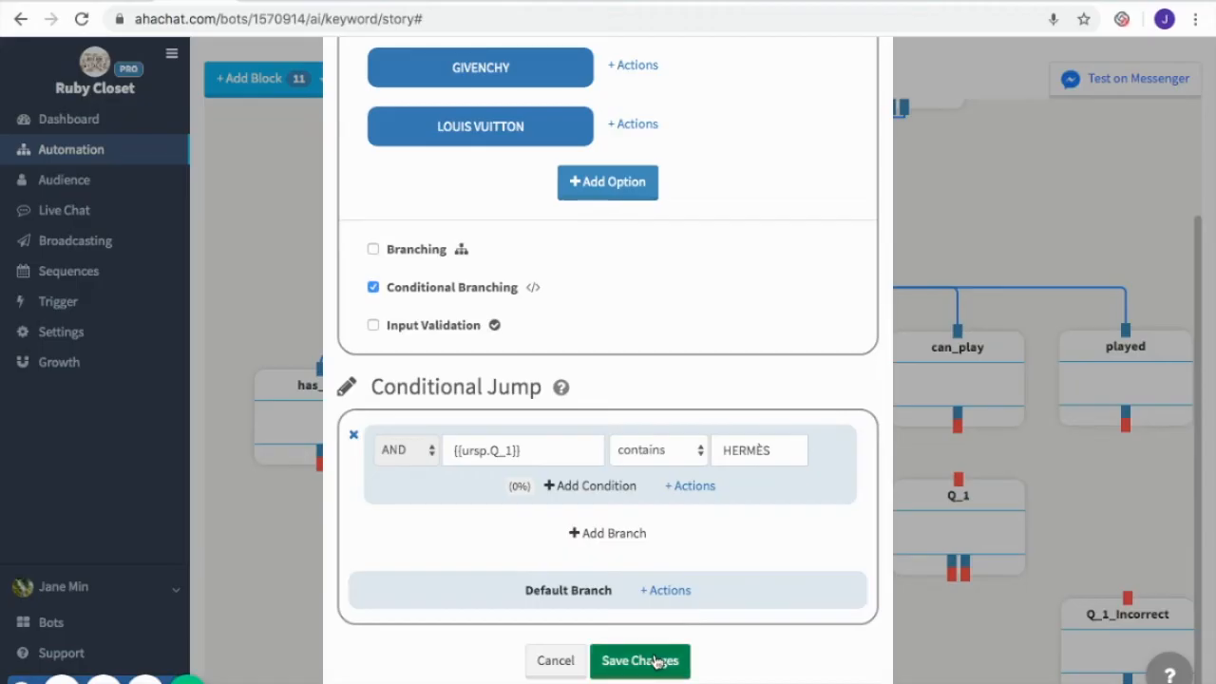
pyautogui.click(655, 661)
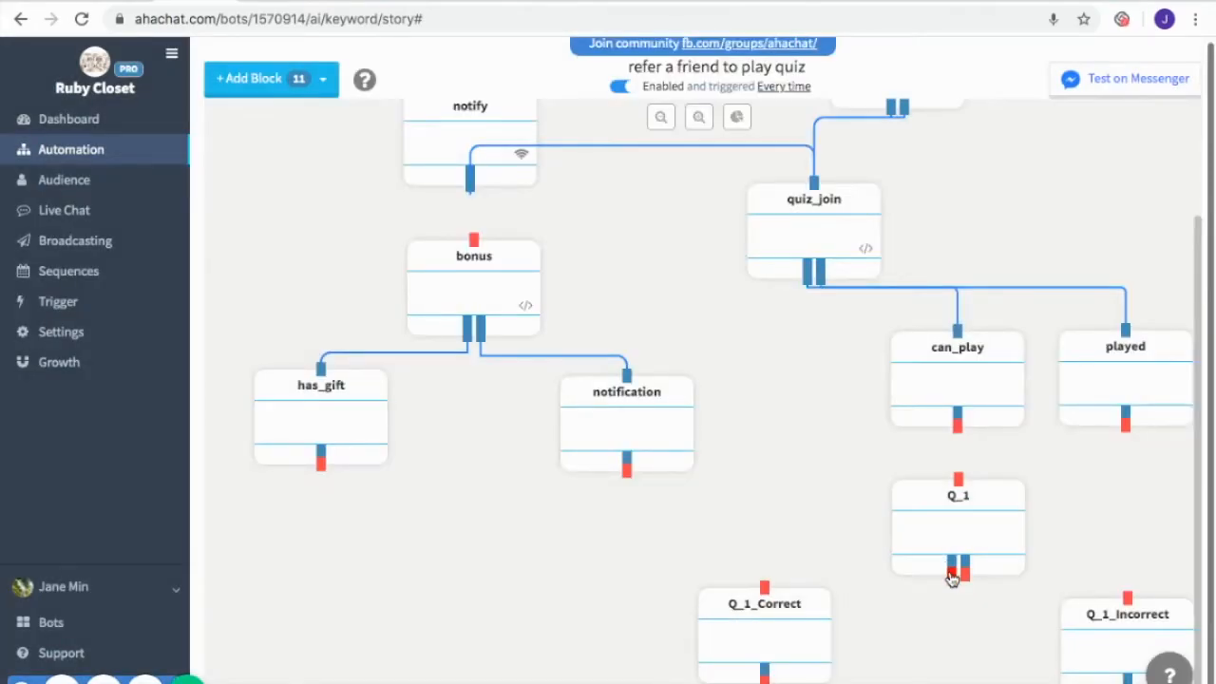
# Set up Q_1_Correct with a "Good job! You now have +1" message, a Hermès Birkin trivia message and No Input
pyautogui.click(779, 640)
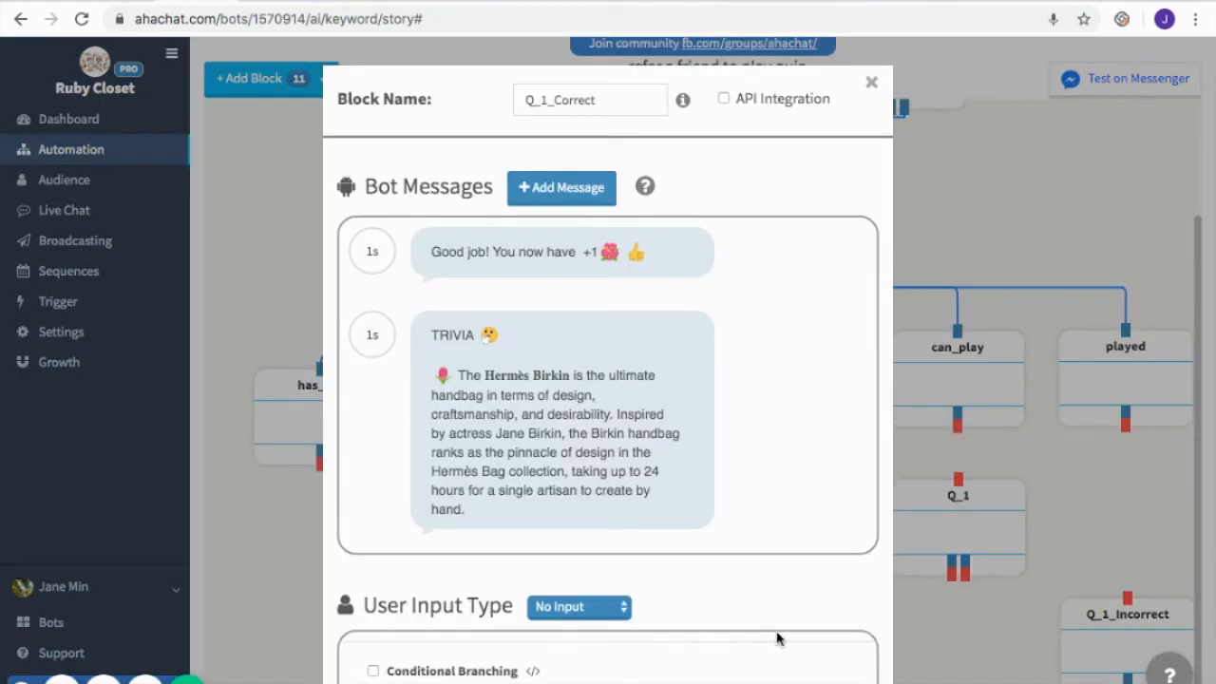
pyautogui.click(589, 253)
pyautogui.scroll(-2, 809, 501)
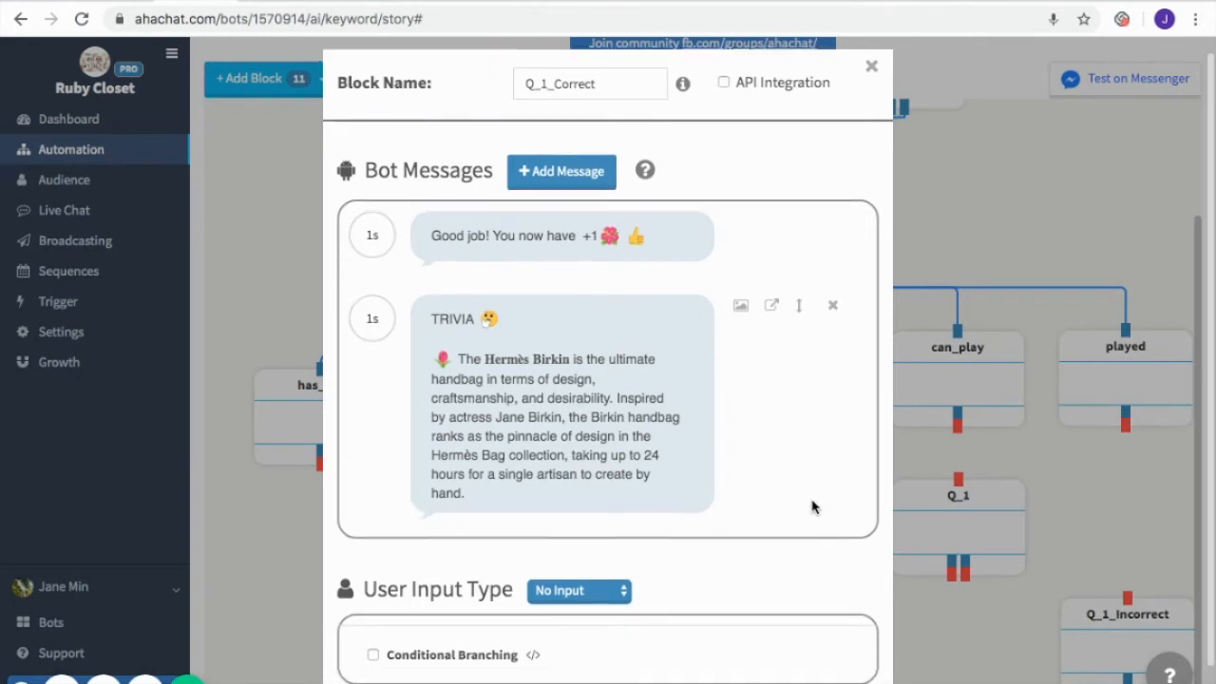
pyautogui.scroll(-2, 809, 504)
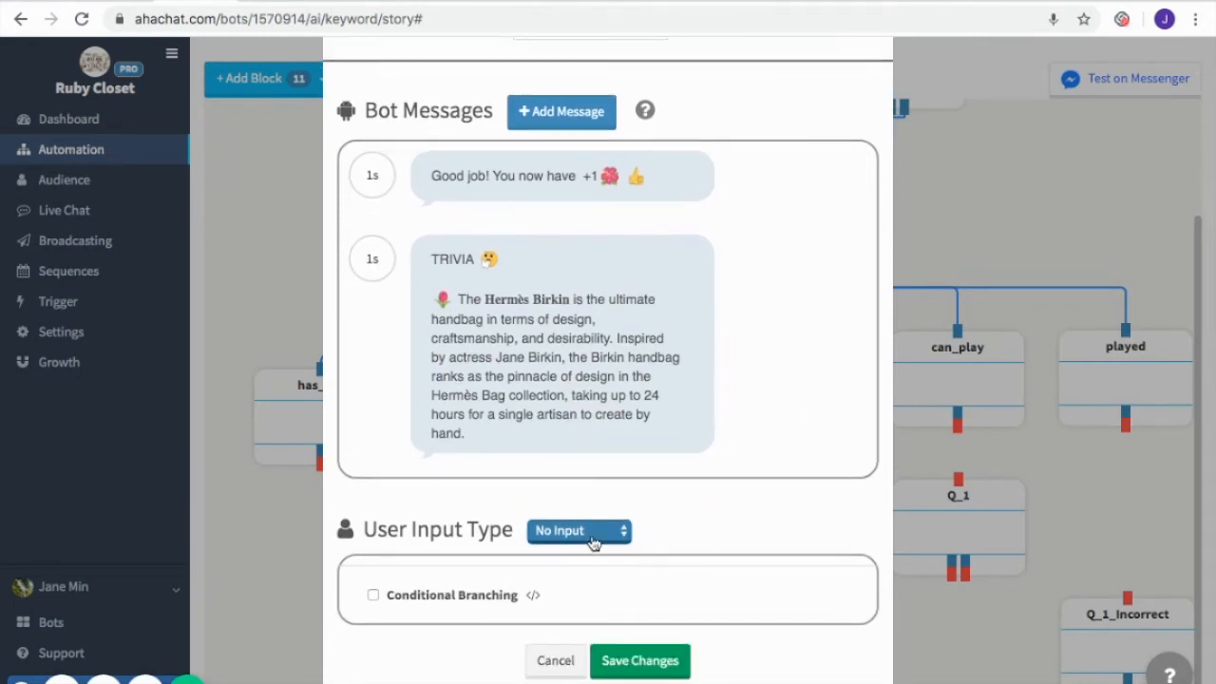
pyautogui.click(651, 662)
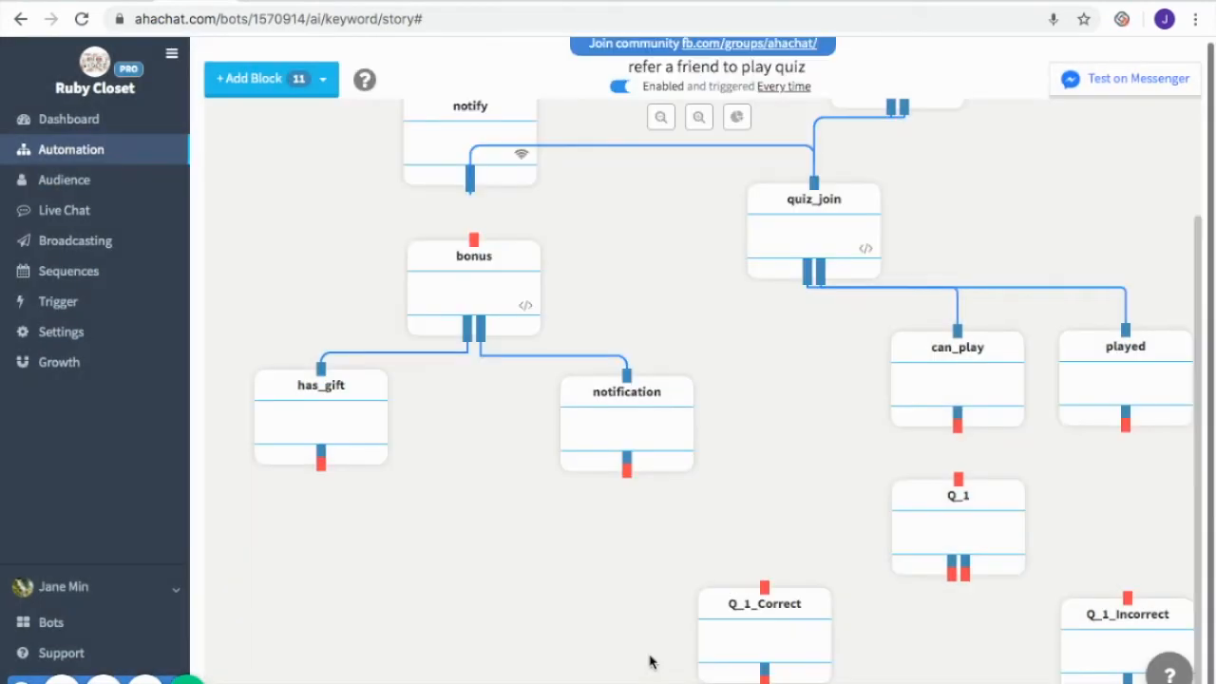
# Give Q_1_Incorrect a message that HERMÈS is correct, and connect can_play to Q_1 and Q_1's branches to Q_1_Correct and Q_1_Incorrect
pyautogui.click(1117, 625)
pyautogui.moveTo(769, 296)
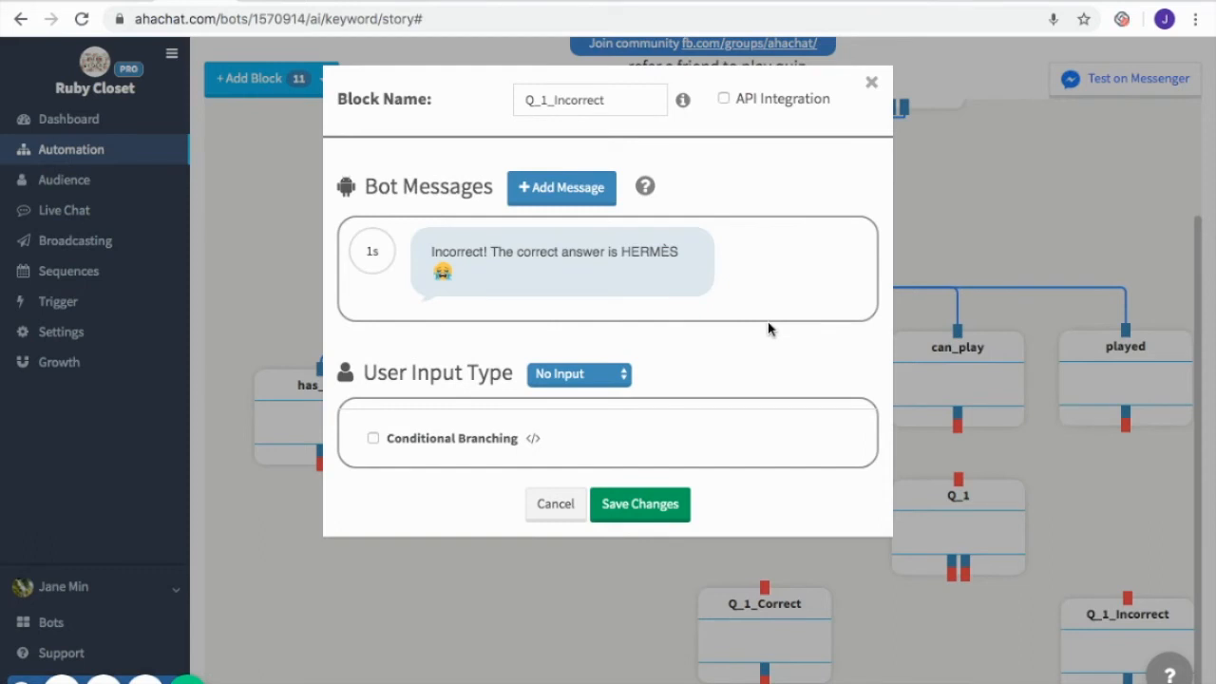
pyautogui.click(665, 505)
pyautogui.moveTo(958, 426); pyautogui.dragTo(957, 494)
pyautogui.moveTo(951, 568); pyautogui.dragTo(1127, 598)
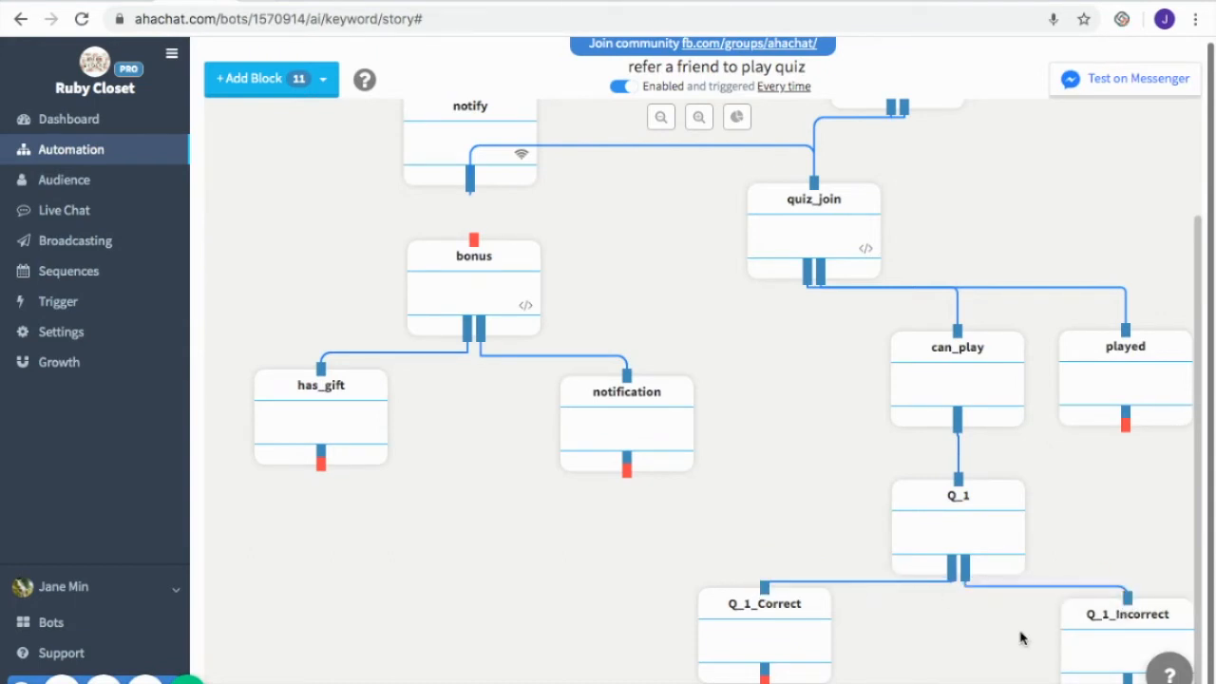
# Add three Conversation blocks named Q_2, Q_2_Correct and Q_2_Incorrect, with Q_2 below Q_1 and the two answer blocks beneath it
pyautogui.click(314, 80)
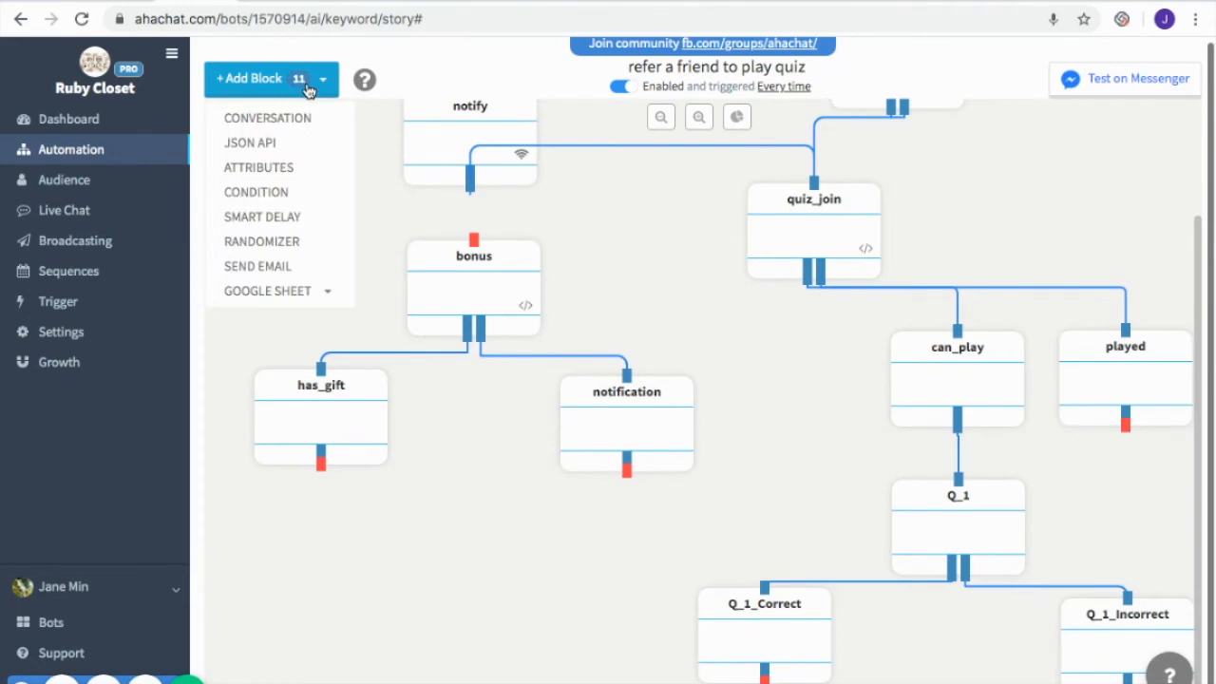
pyautogui.click(306, 118)
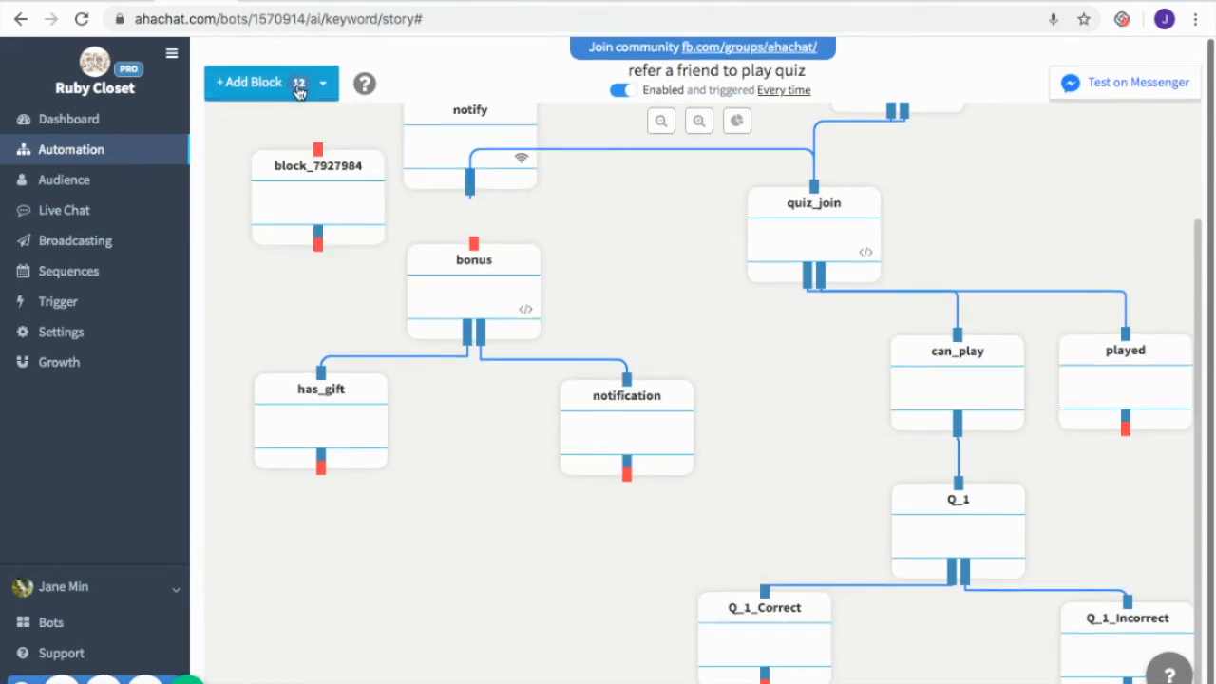
pyautogui.click(298, 85)
pyautogui.click(323, 83)
pyautogui.click(323, 82)
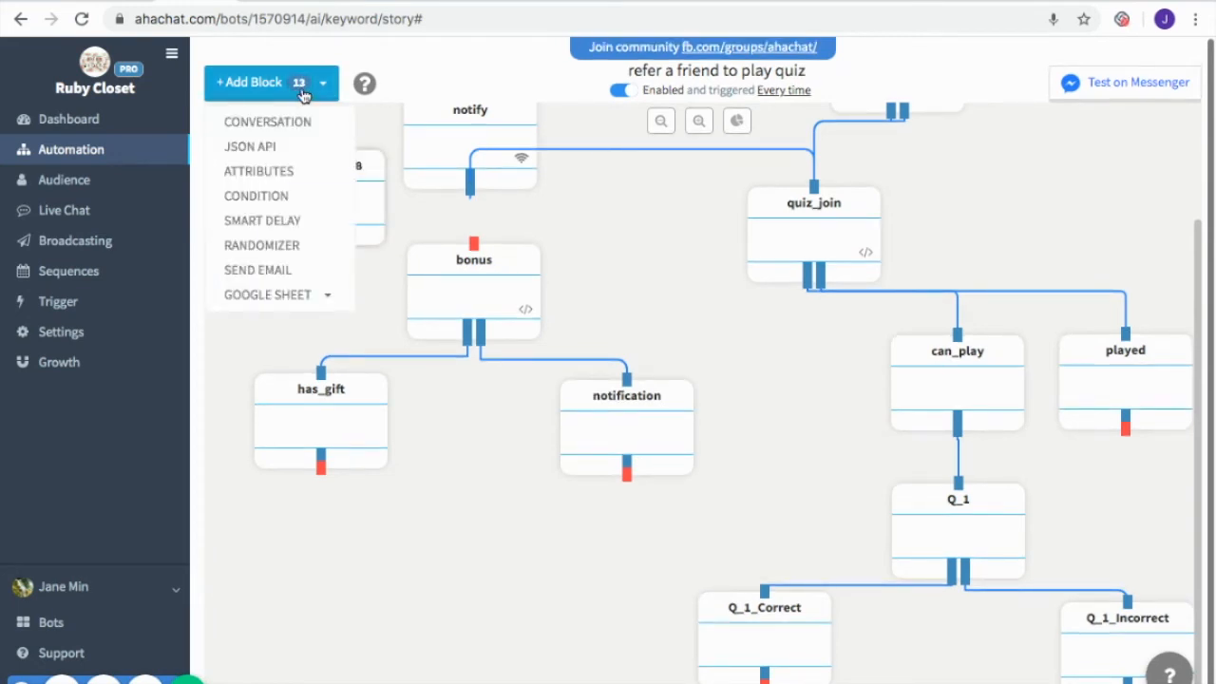
pyautogui.click(302, 122)
pyautogui.moveTo(327, 169); pyautogui.dragTo(1110, 635)
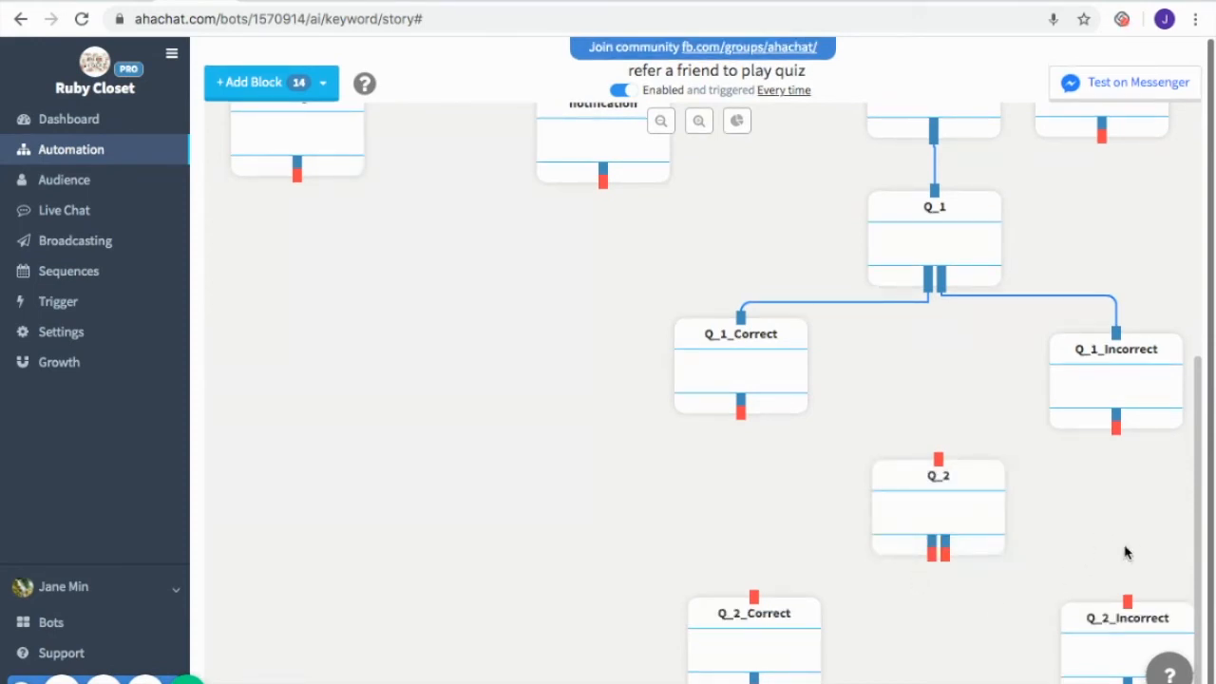
# Set up Q_2 with the male-accessories handbag statement, an image, TRUE and FALSE quick replies, and a conditional branch where {{ursp.Q_2}} contains TRUE
pyautogui.click(955, 520)
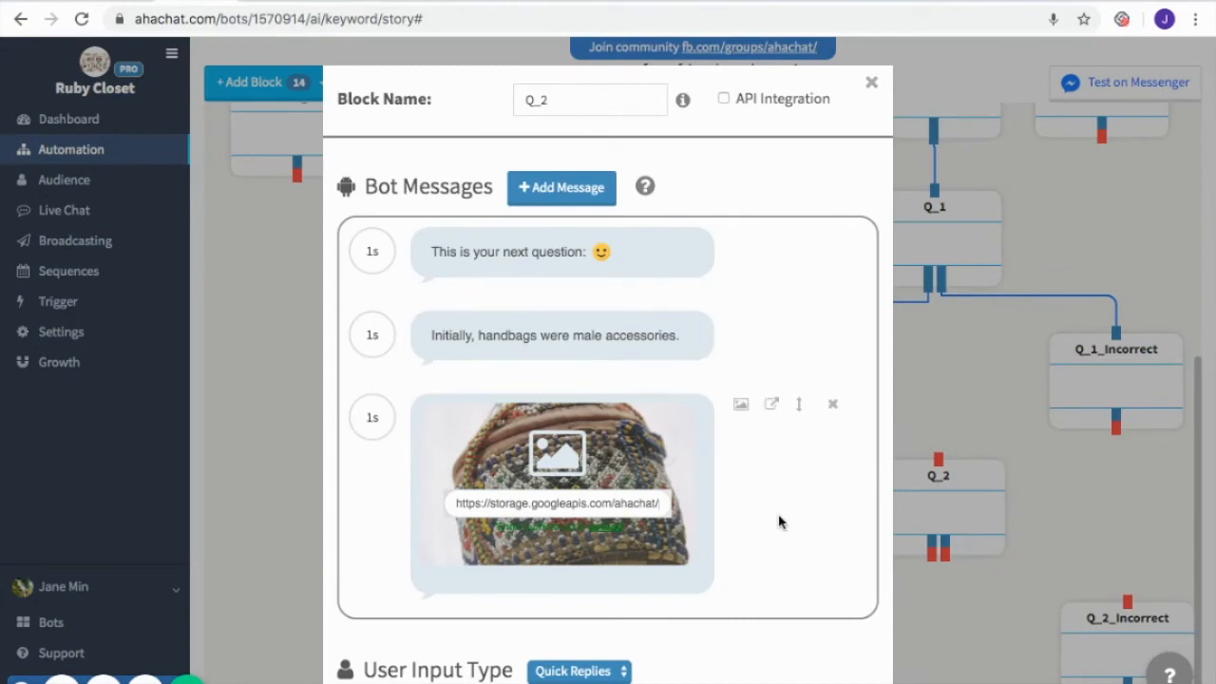
pyautogui.scroll(-5, 767, 566)
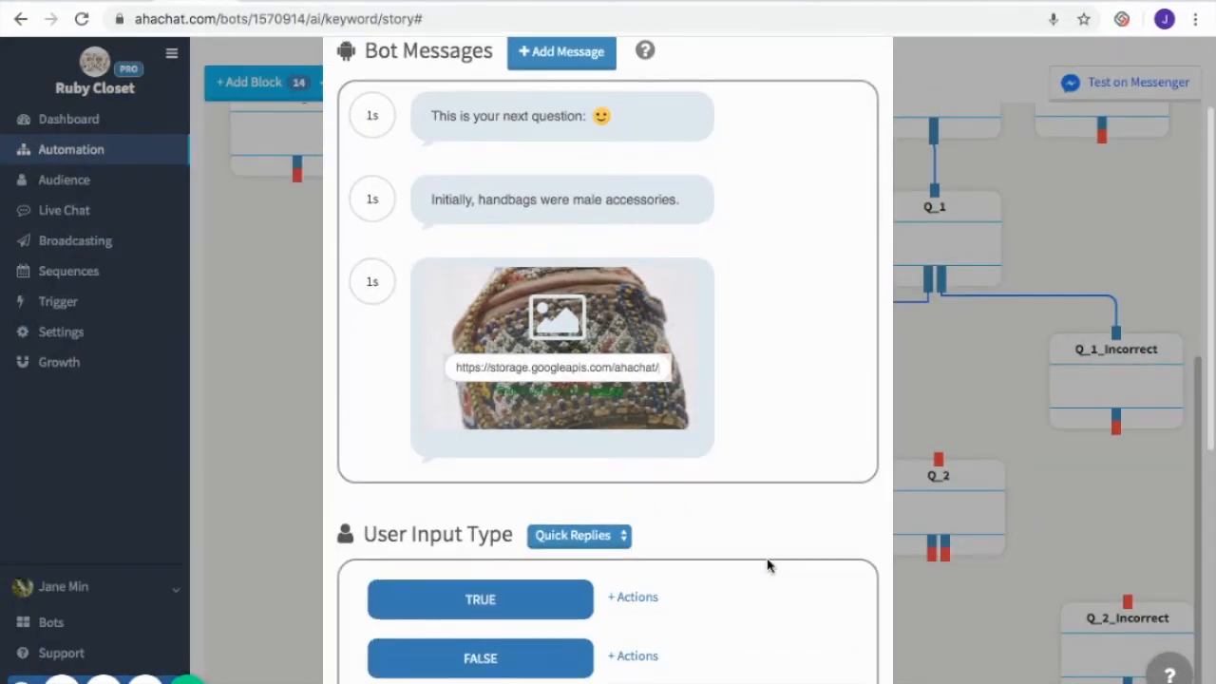
pyautogui.scroll(-5, 731, 534)
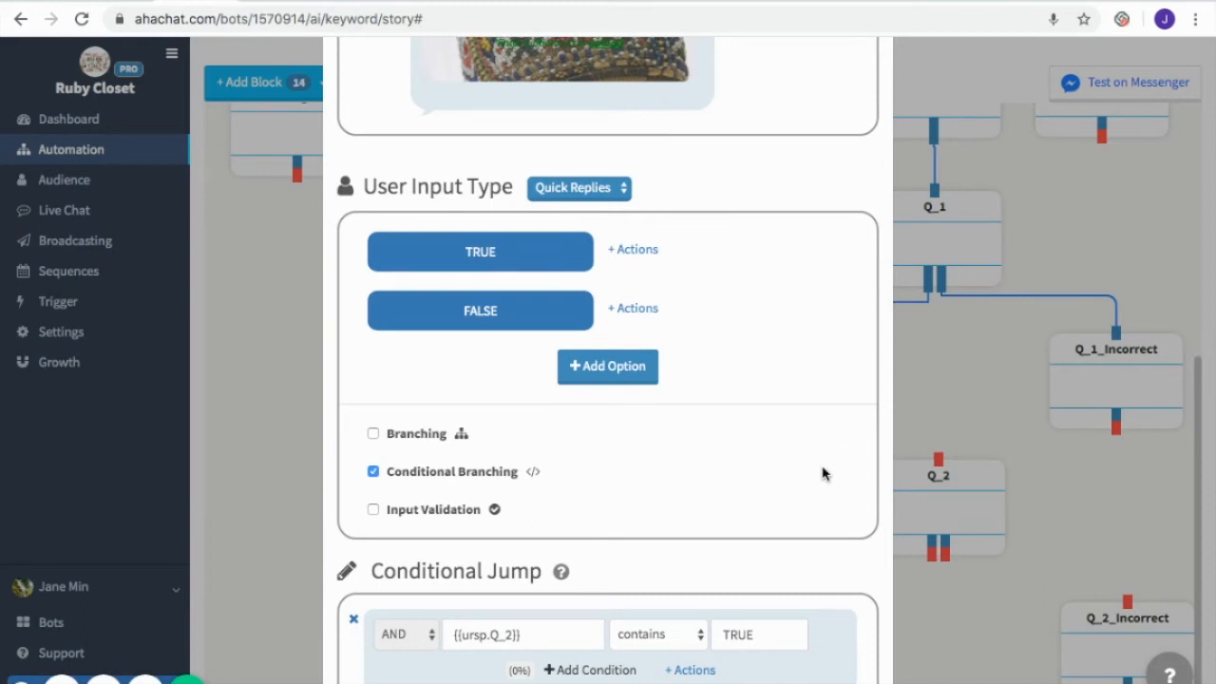
pyautogui.scroll(-2, 821, 491)
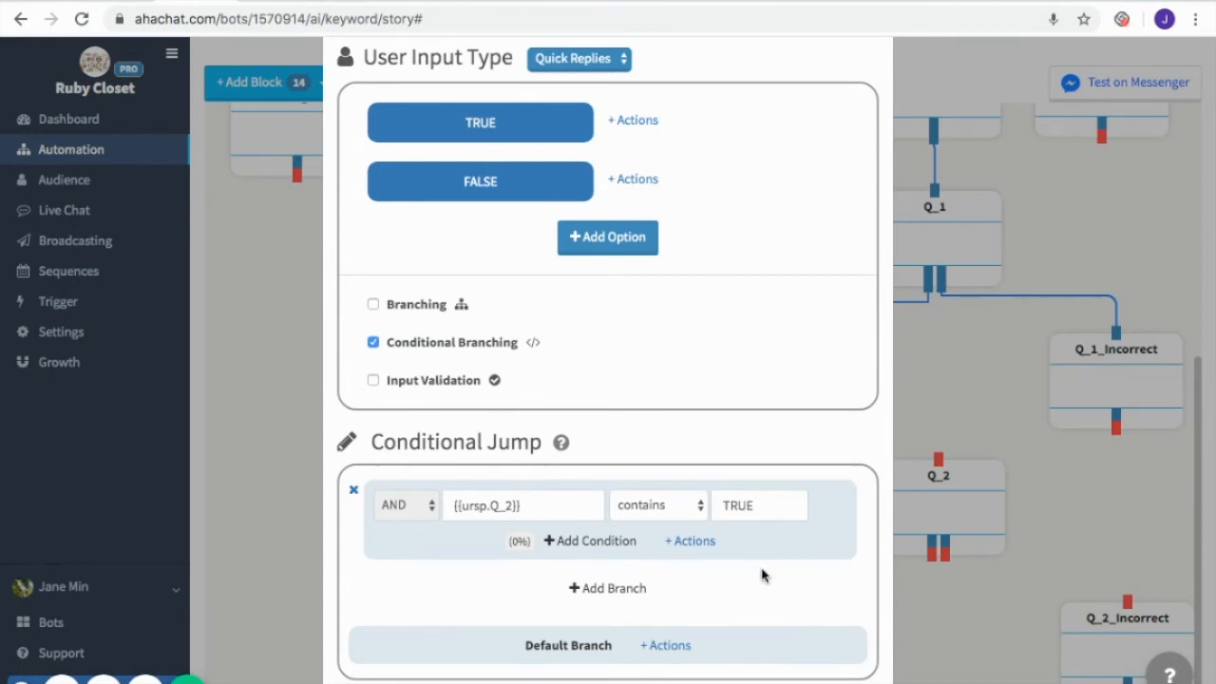
pyautogui.scroll(-1, 764, 575)
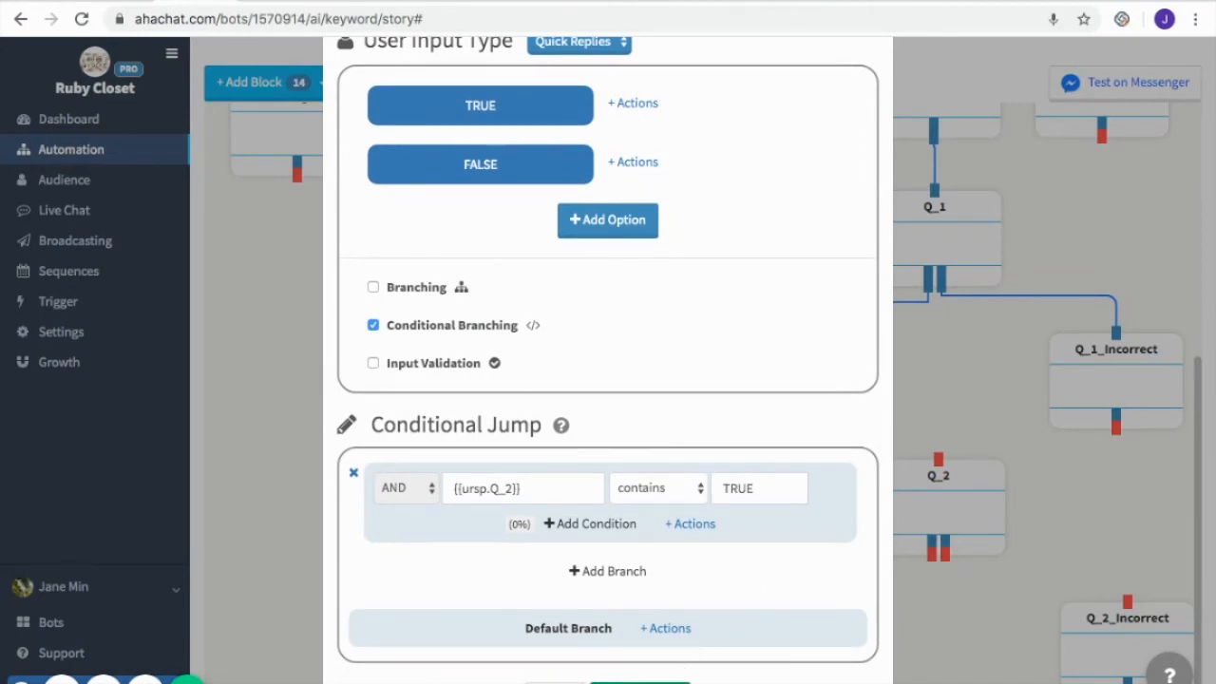
pyautogui.click(640, 681)
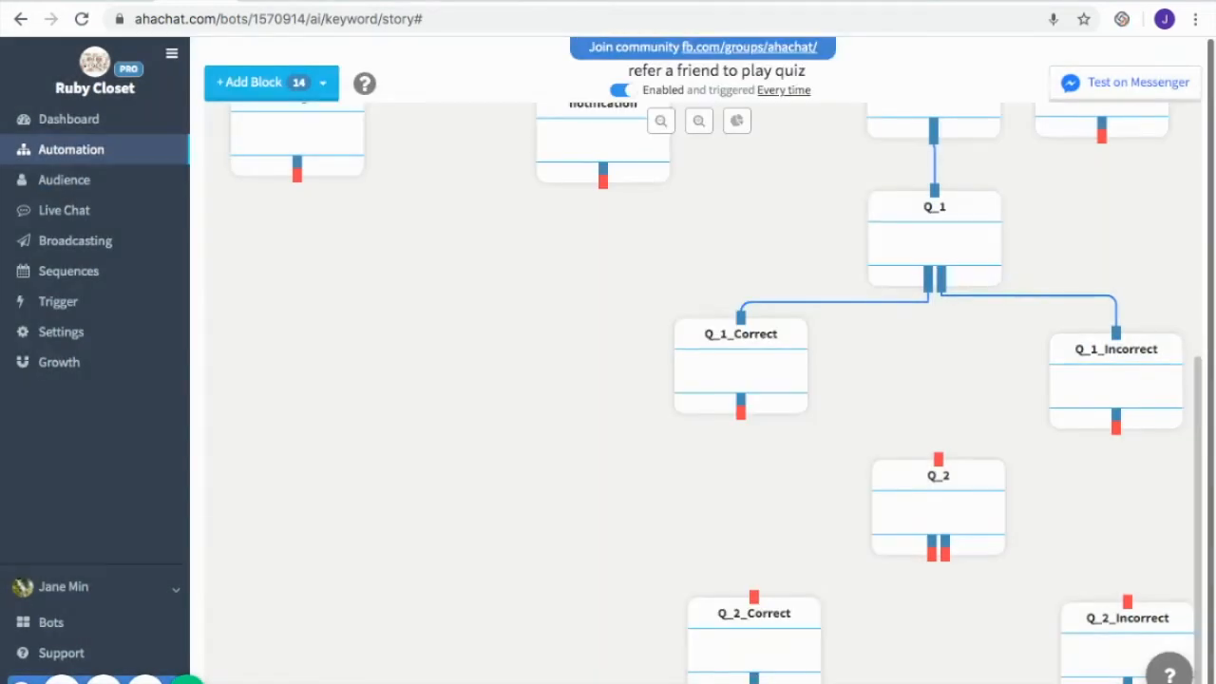
# Give Q_2_Correct a "Doing great! You now have +1" message and handbag trivia, and Q_2_Incorrect a message that TRUE is correct, both with No Input
pyautogui.click(792, 645)
pyautogui.scroll(-1, 801, 469)
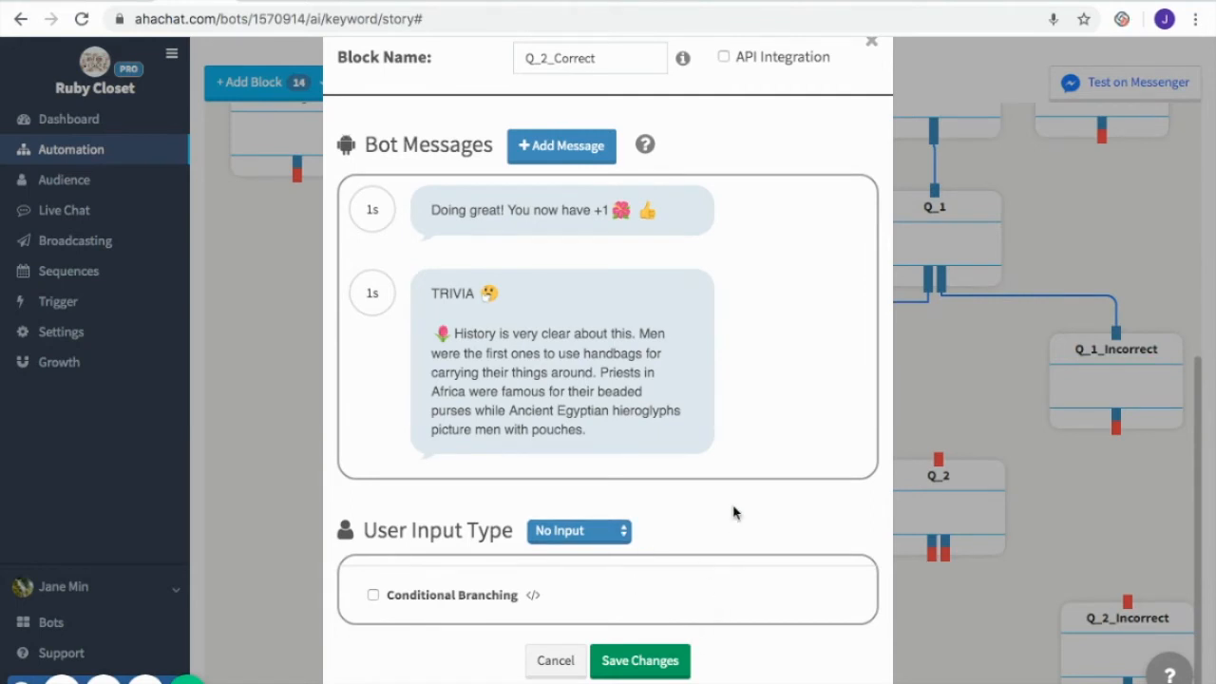
pyautogui.click(652, 665)
pyautogui.click(1144, 649)
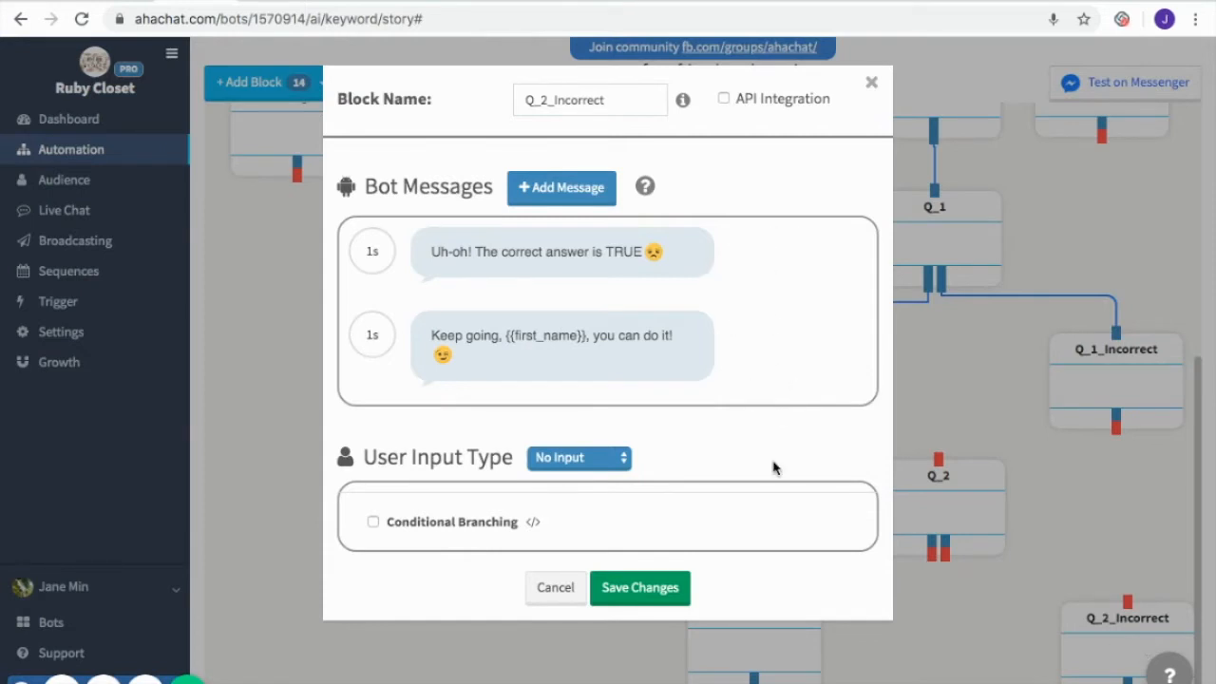
pyautogui.click(640, 588)
# Connect Q_1_Correct and Q_1_Incorrect to Q_2, and Q_2's two branches to Q_2_Correct and Q_2_Incorrect
pyautogui.moveTo(740, 415); pyautogui.dragTo(938, 458)
pyautogui.moveTo(1115, 425); pyautogui.dragTo(938, 459)
pyautogui.moveTo(936, 502); pyautogui.dragTo(925, 513)
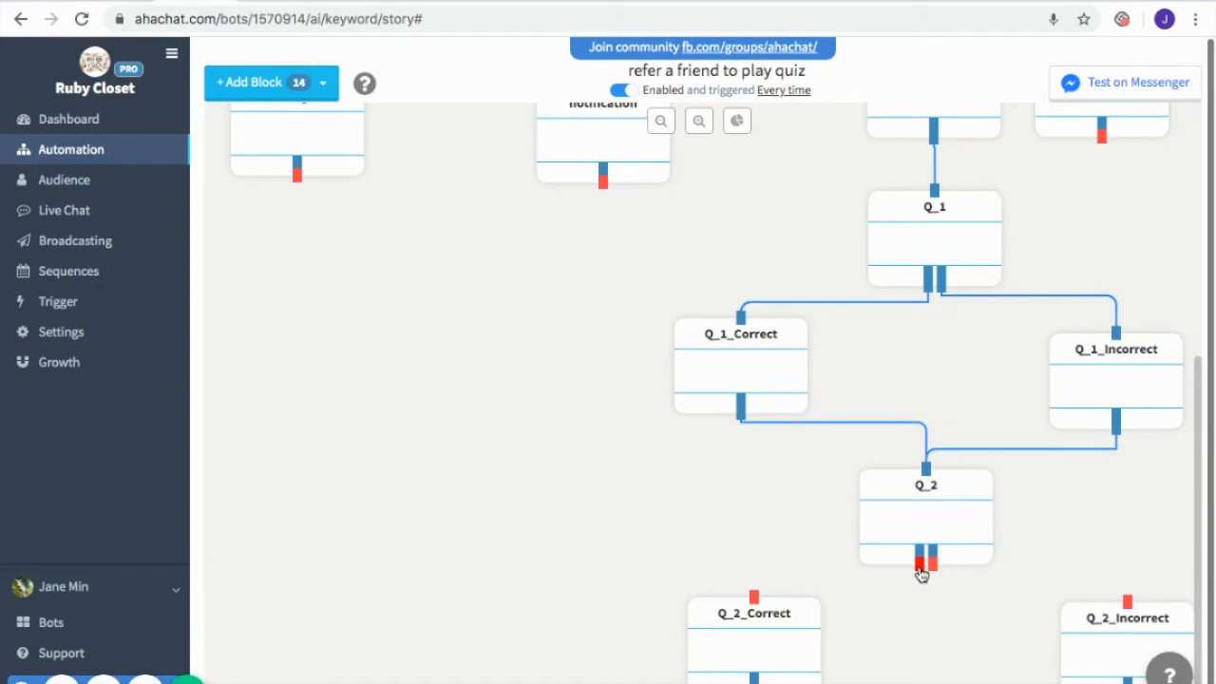
pyautogui.moveTo(918, 559); pyautogui.dragTo(754, 597)
pyautogui.moveTo(935, 567); pyautogui.dragTo(1127, 604)
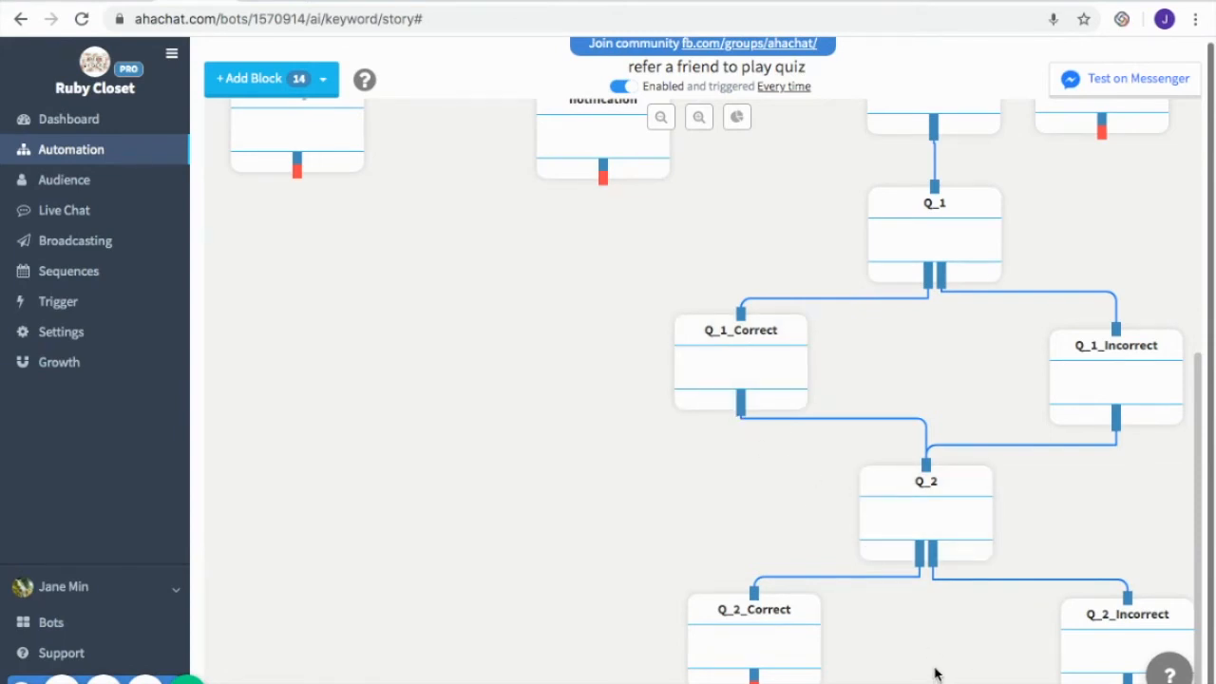
# Examine the chain of question blocks down to Q_5 and the message content of Q_3
pyautogui.scroll(2, 1002, 362)
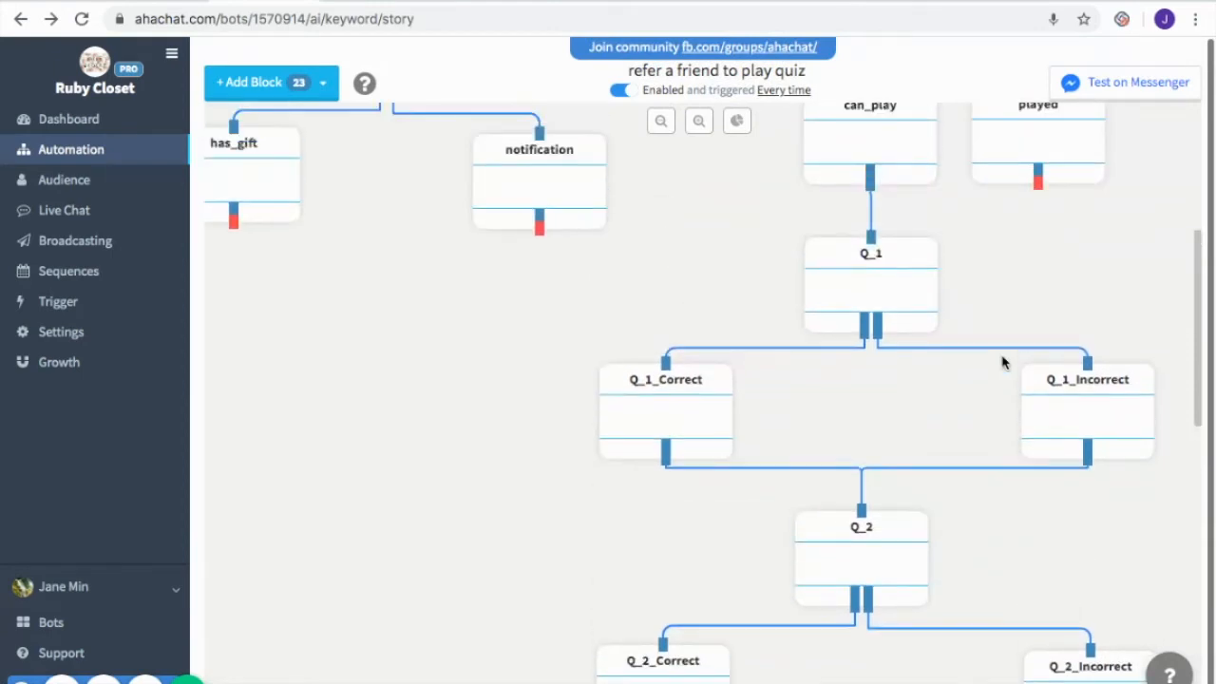
pyautogui.scroll(-5, 1002, 362)
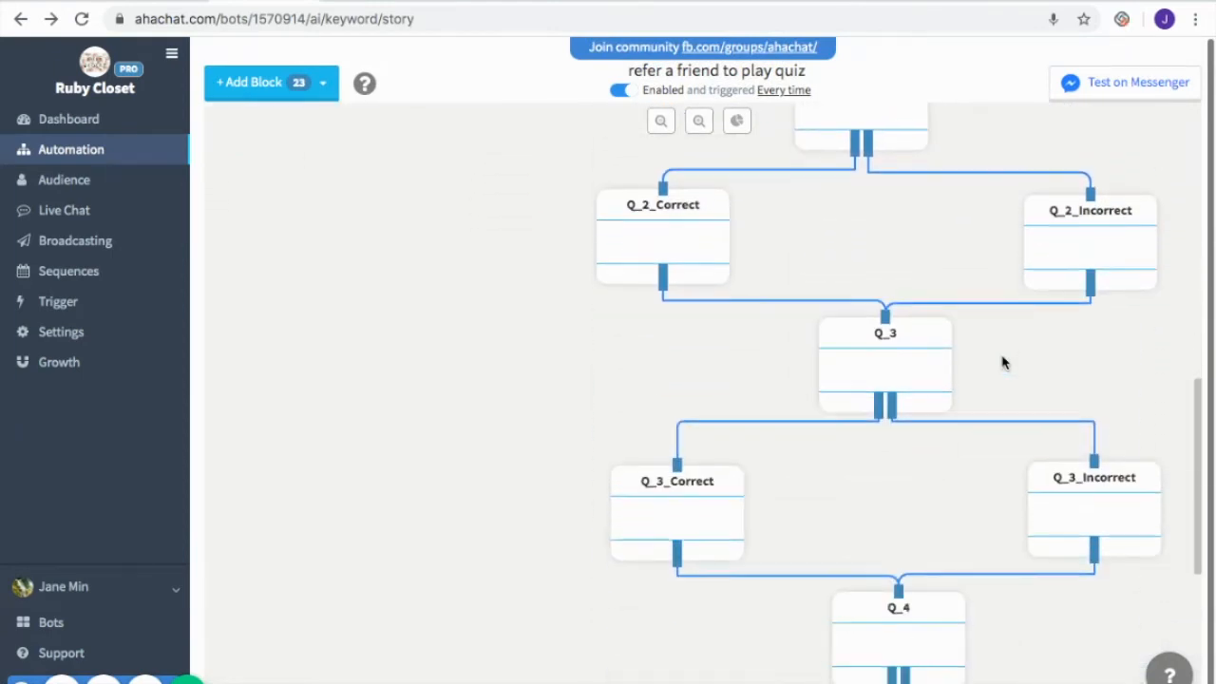
pyautogui.scroll(-4, 1002, 362)
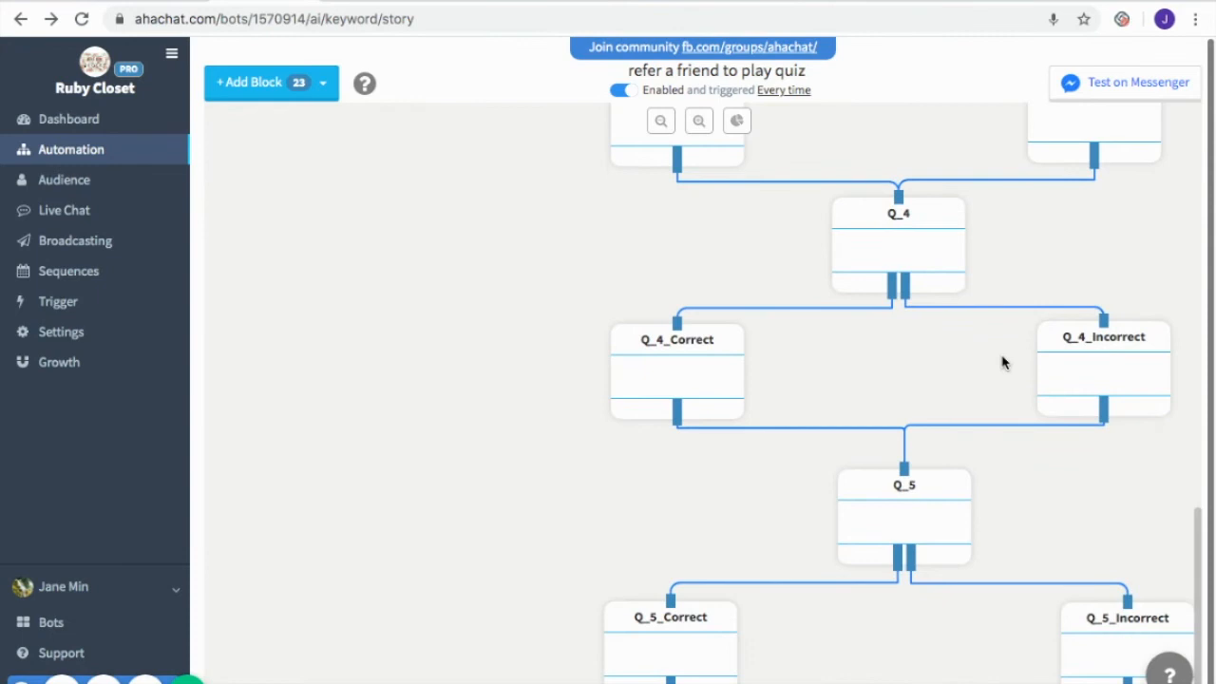
pyautogui.scroll(4, 1002, 362)
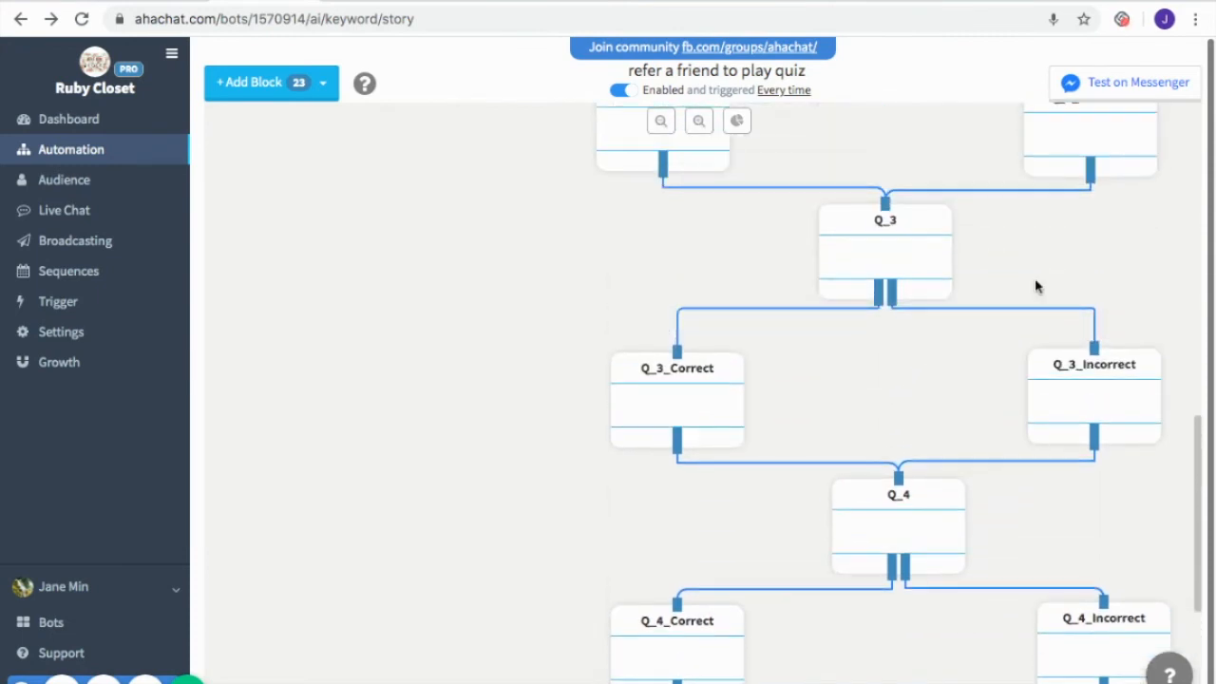
pyautogui.click(925, 261)
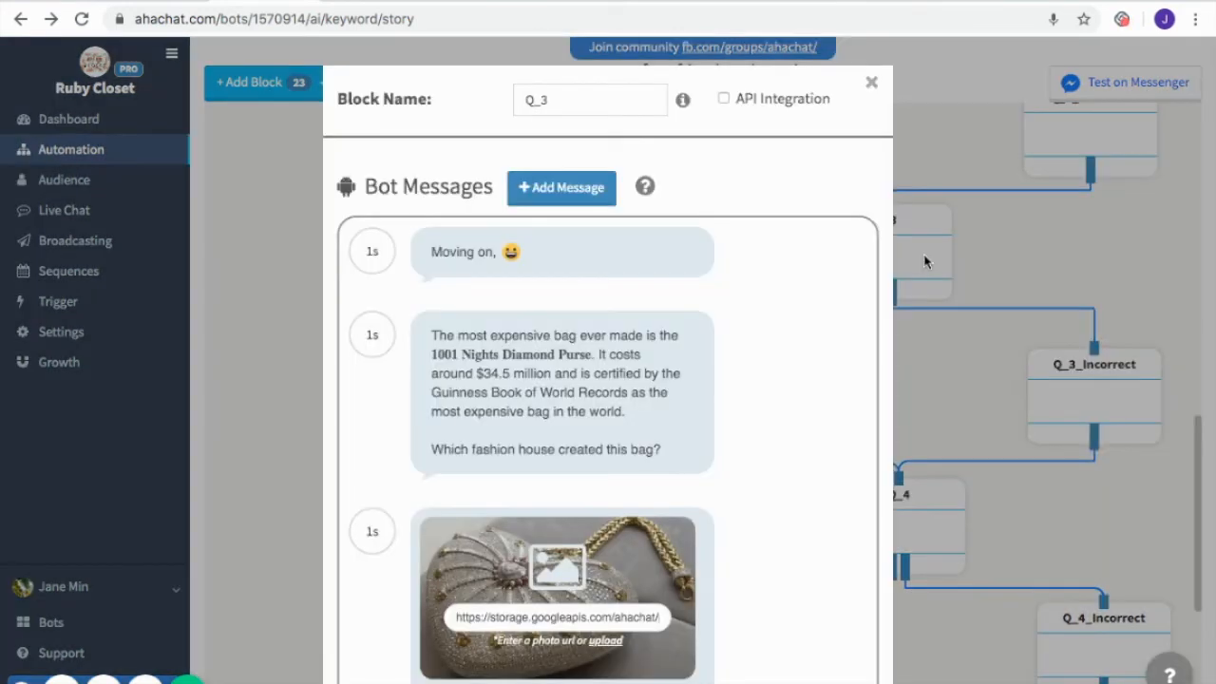
pyautogui.scroll(-2, 795, 440)
pyautogui.scroll(2, 796, 442)
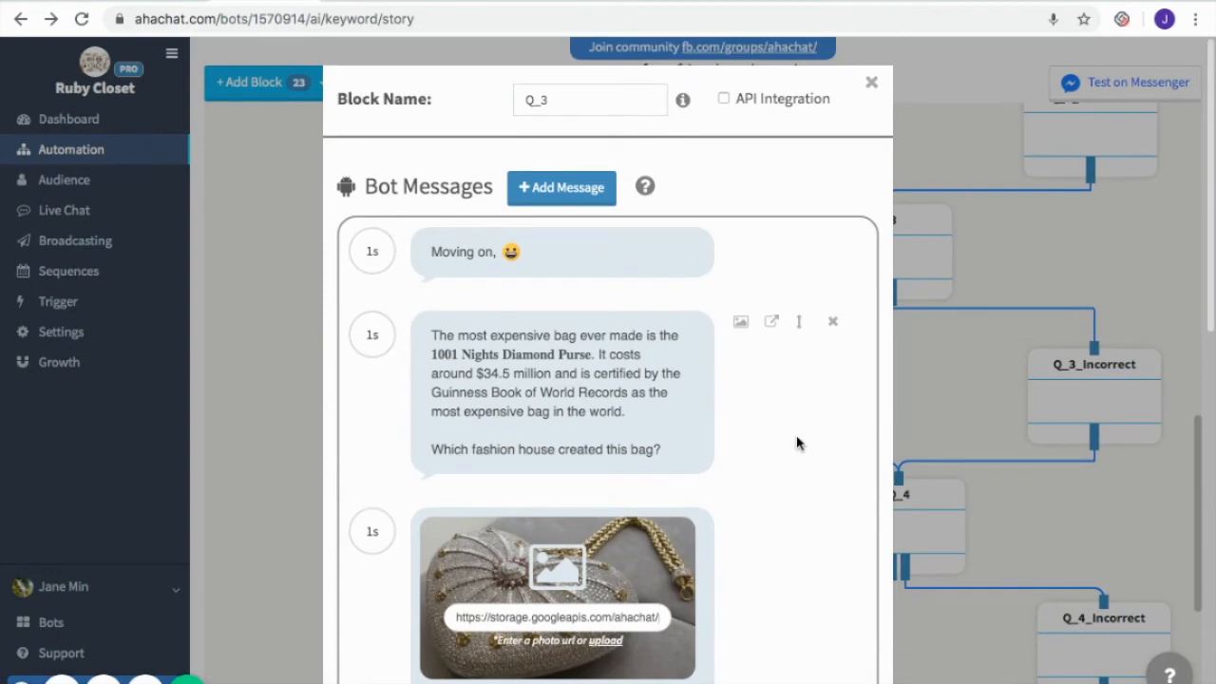
pyautogui.click(871, 83)
# Examine the question messages, images and quick replies in the Q_4 and Q_5 blocks
pyautogui.scroll(-1, 940, 433)
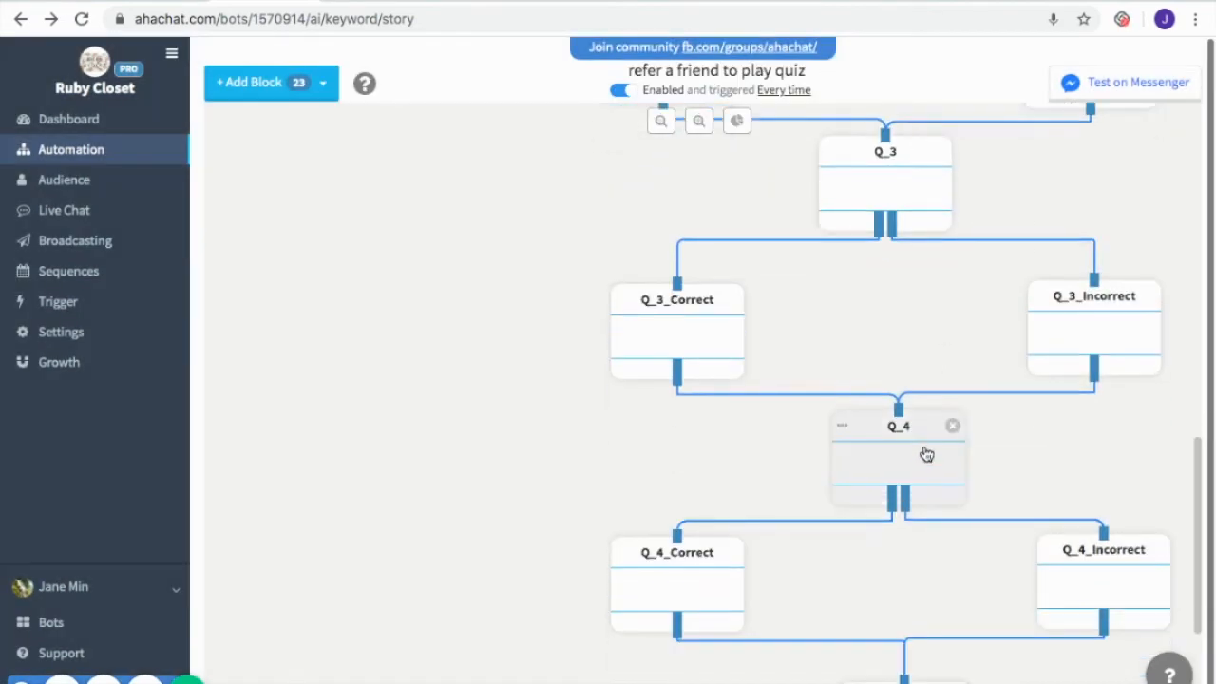
pyautogui.click(919, 452)
pyautogui.moveTo(838, 466)
pyautogui.scroll(-2, 839, 466)
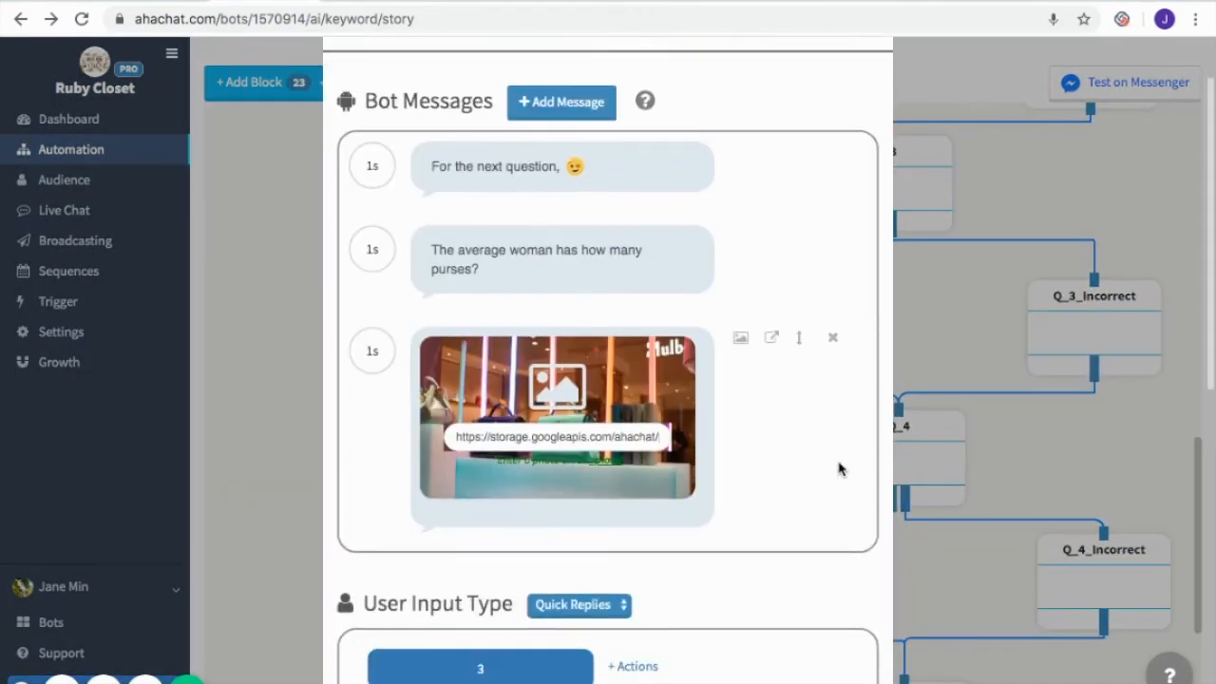
pyautogui.scroll(2, 836, 427)
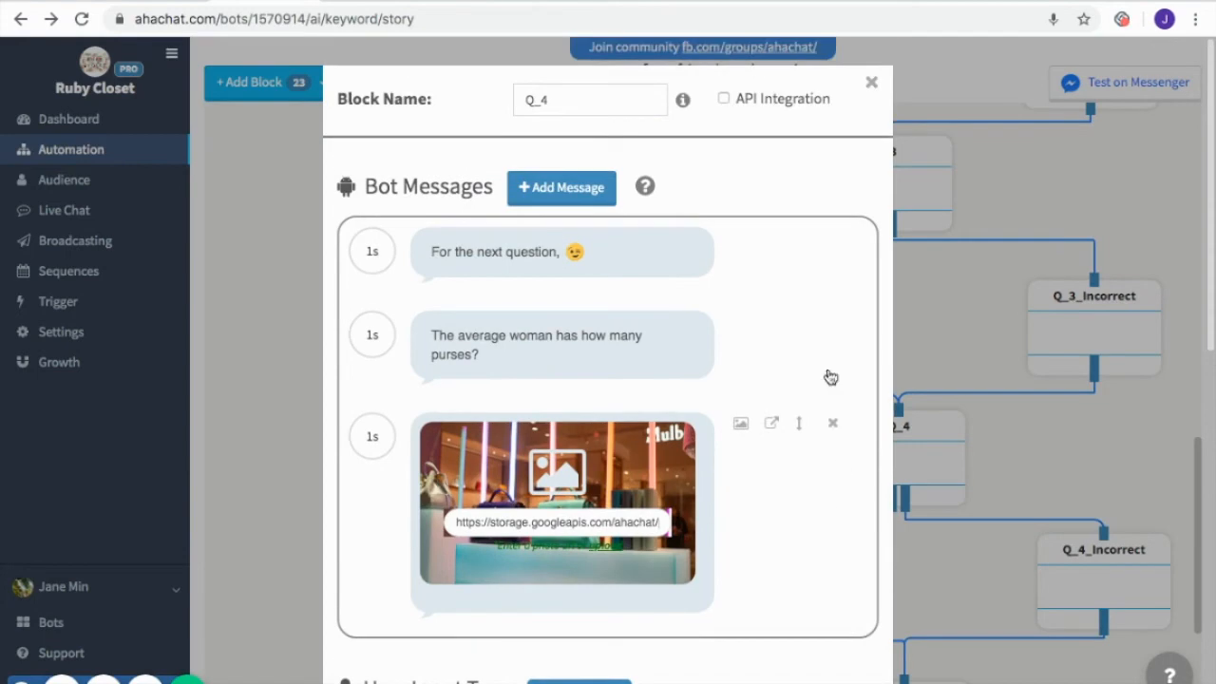
pyautogui.click(871, 83)
pyautogui.scroll(-1, 1014, 398)
pyautogui.scroll(-2, 1014, 398)
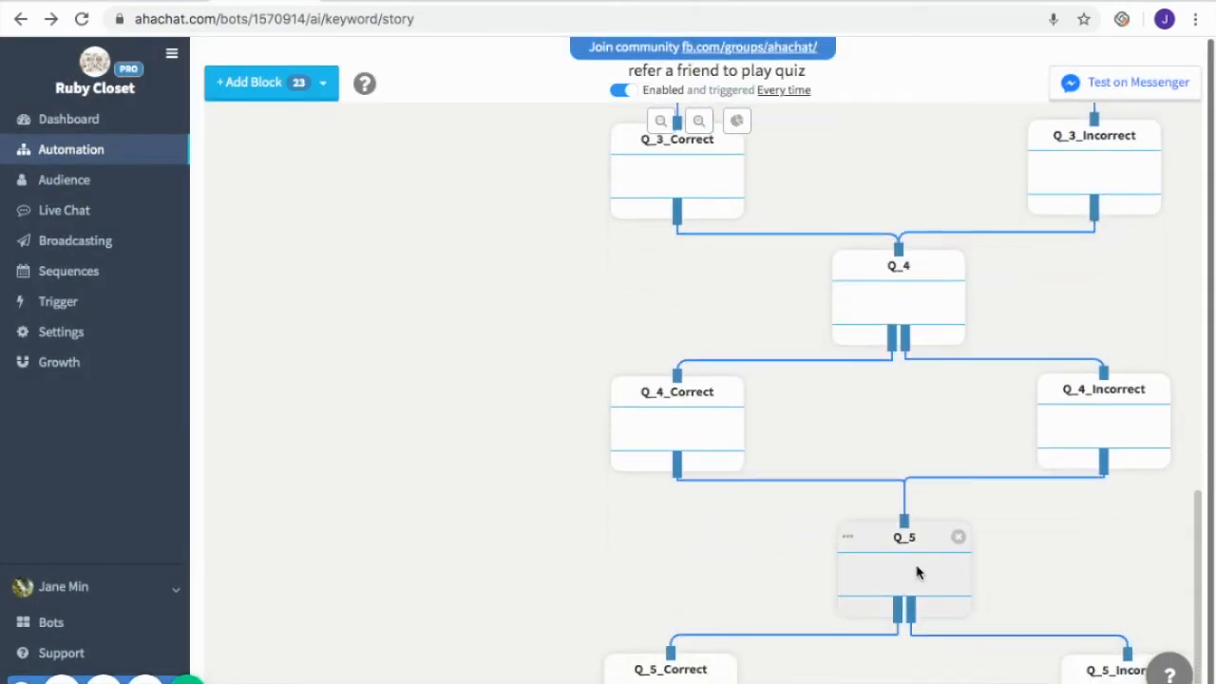
pyautogui.click(918, 572)
pyautogui.scroll(-1, 809, 489)
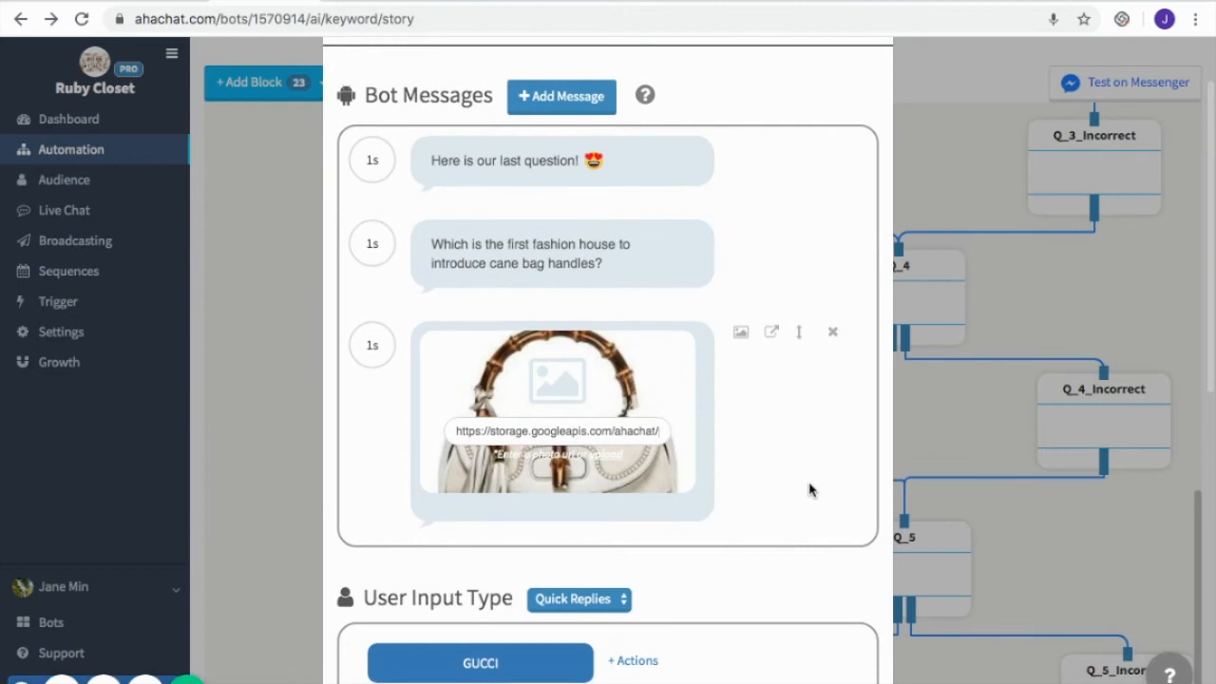
pyautogui.scroll(1, 809, 489)
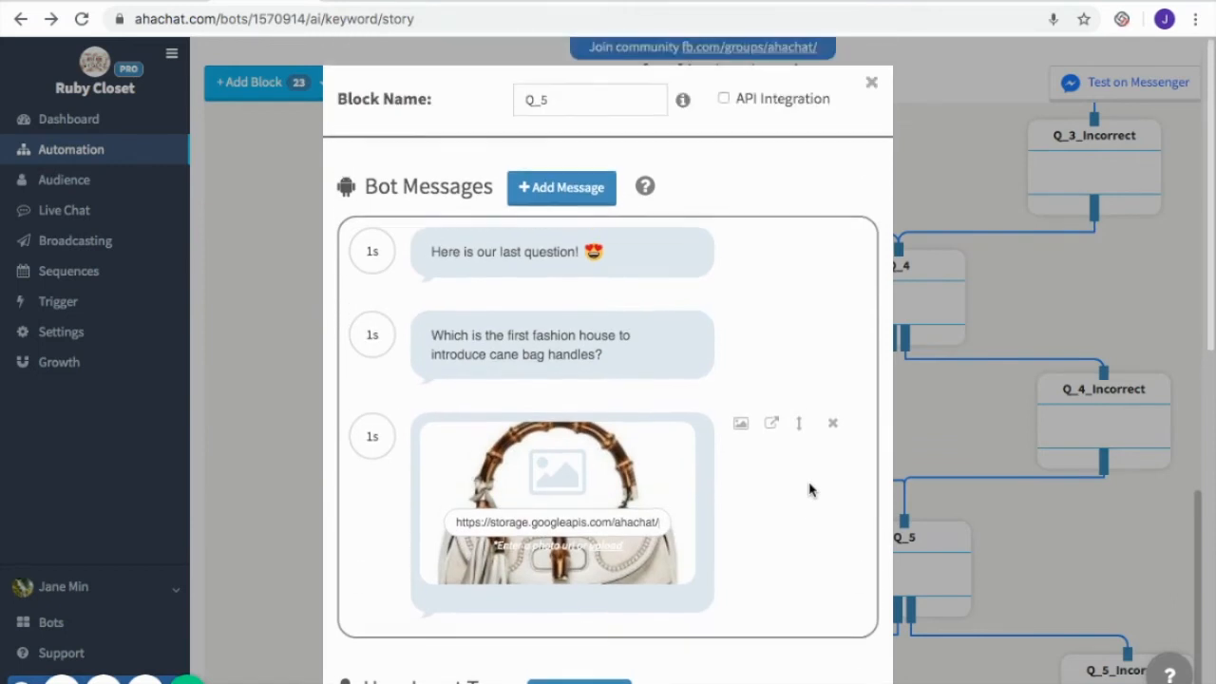
pyautogui.click(872, 84)
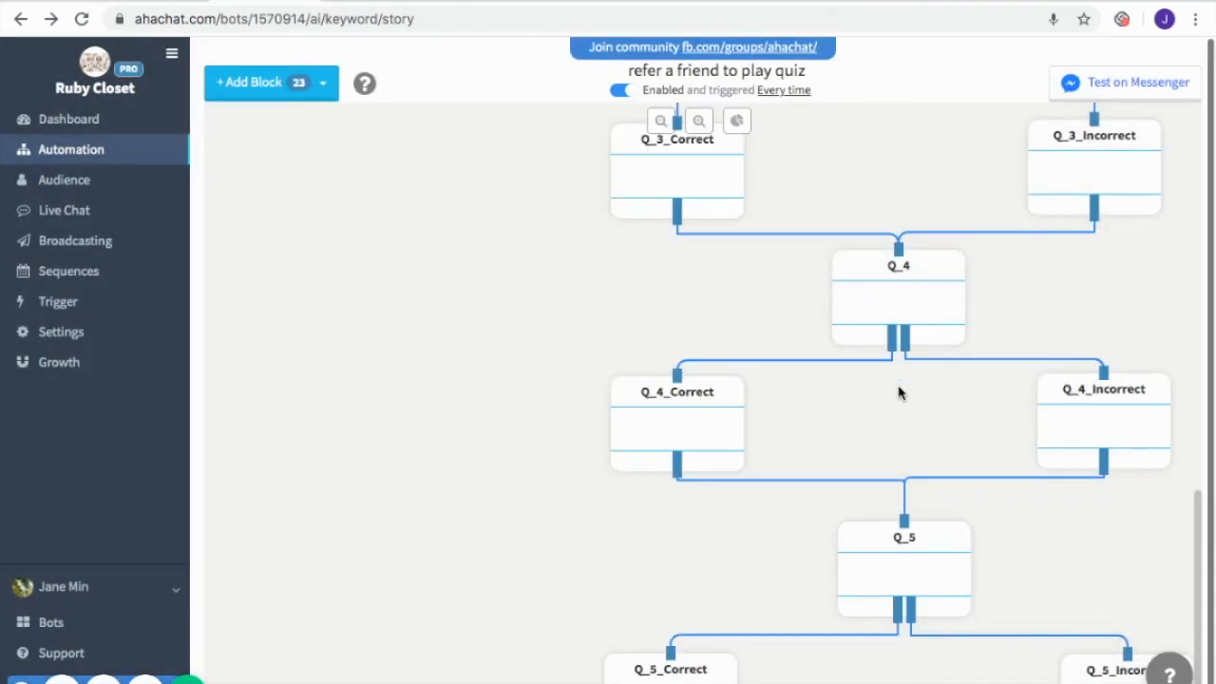
# Add a Setting Attribute block and place it beneath Q_5, between and below the Q_5_Correct and Q_5_Incorrect blocks
pyautogui.scroll(-1, 900, 392)
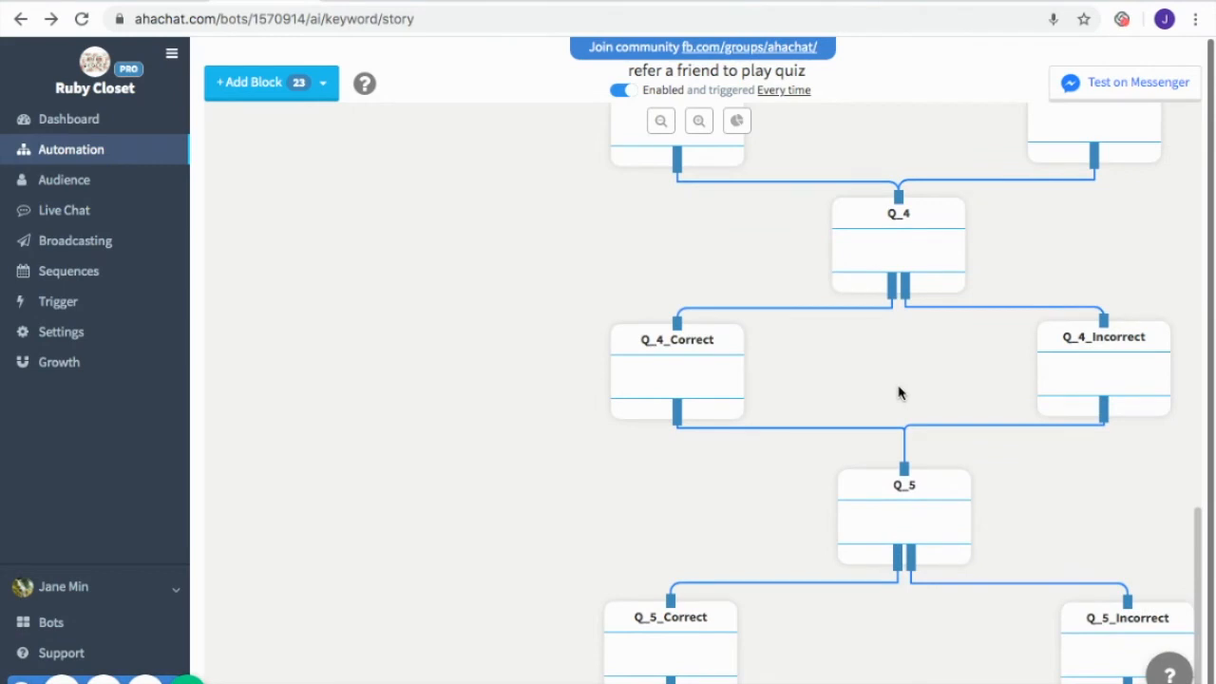
pyautogui.click(323, 82)
pyautogui.click(323, 172)
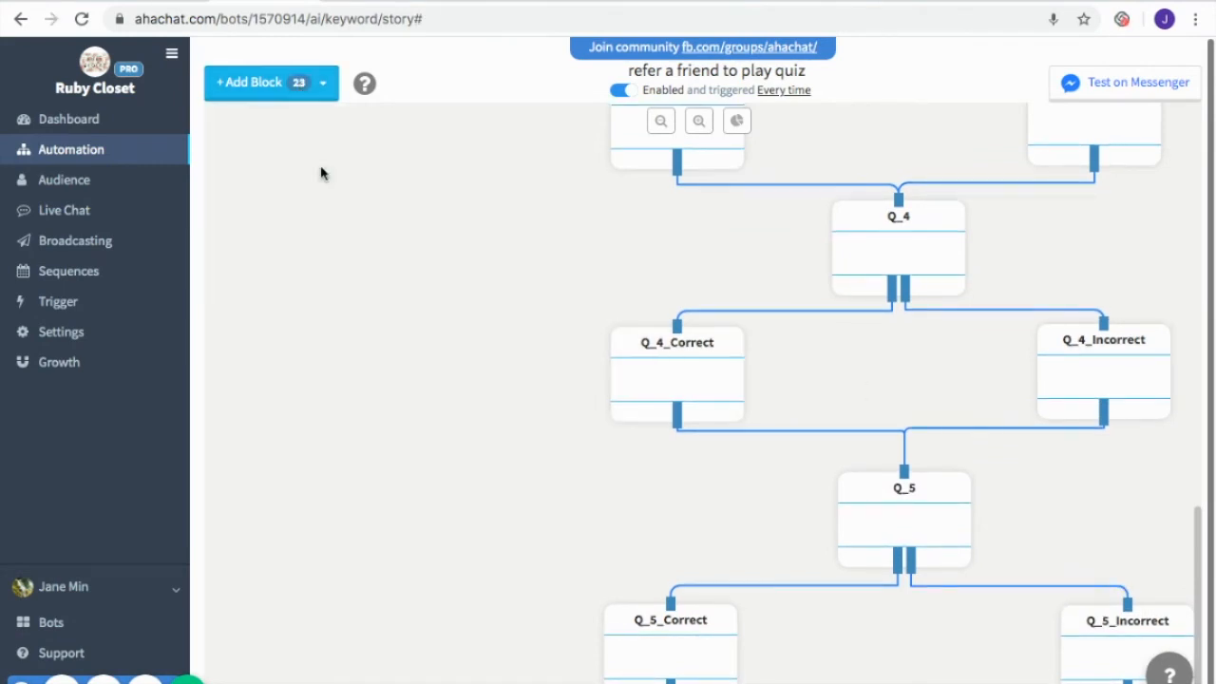
pyautogui.moveTo(334, 197); pyautogui.dragTo(896, 662)
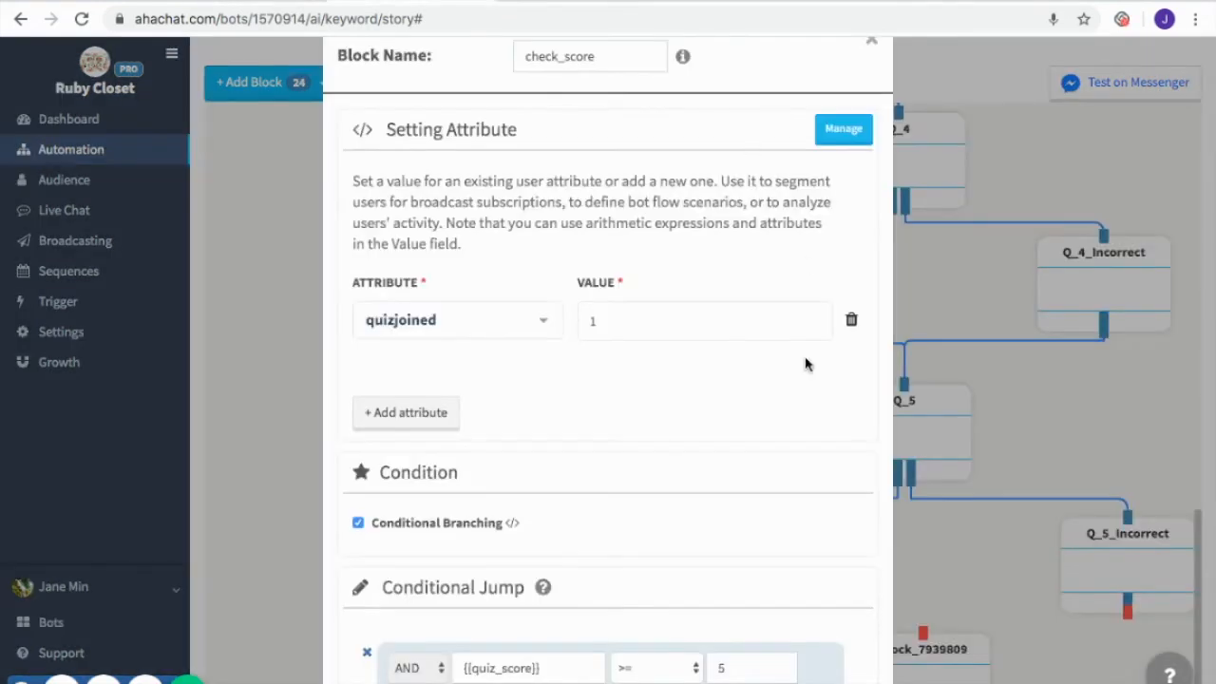
# Configure the new block as check_score with quizjoined 1 and a {{quiz_score}} >= 5 branch, and connect Q_5_Correct and Q_5_Incorrect to it
pyautogui.scroll(-1, 804, 363)
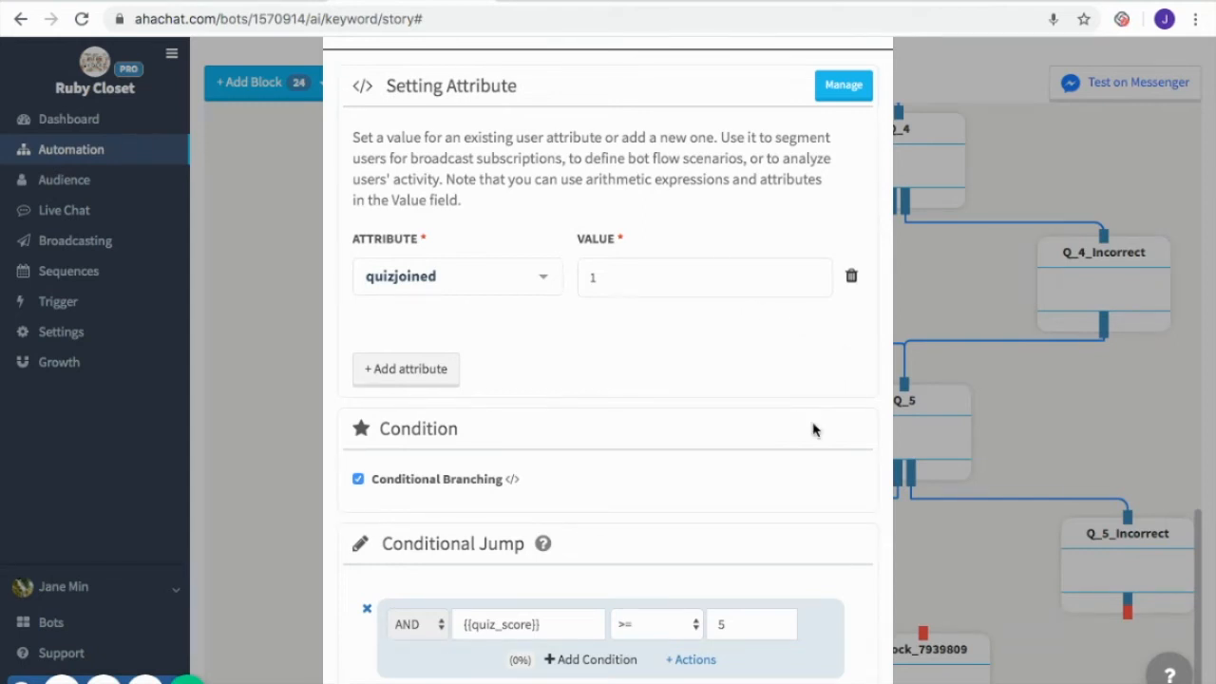
pyautogui.scroll(-4, 823, 431)
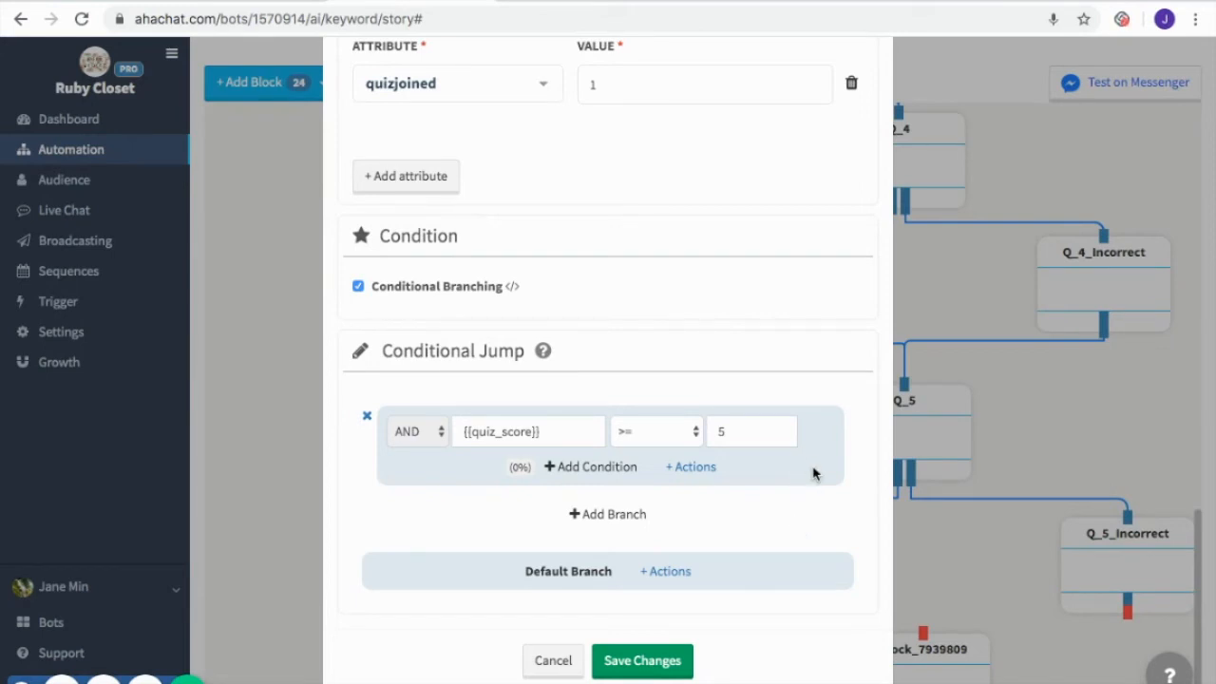
pyautogui.click(673, 666)
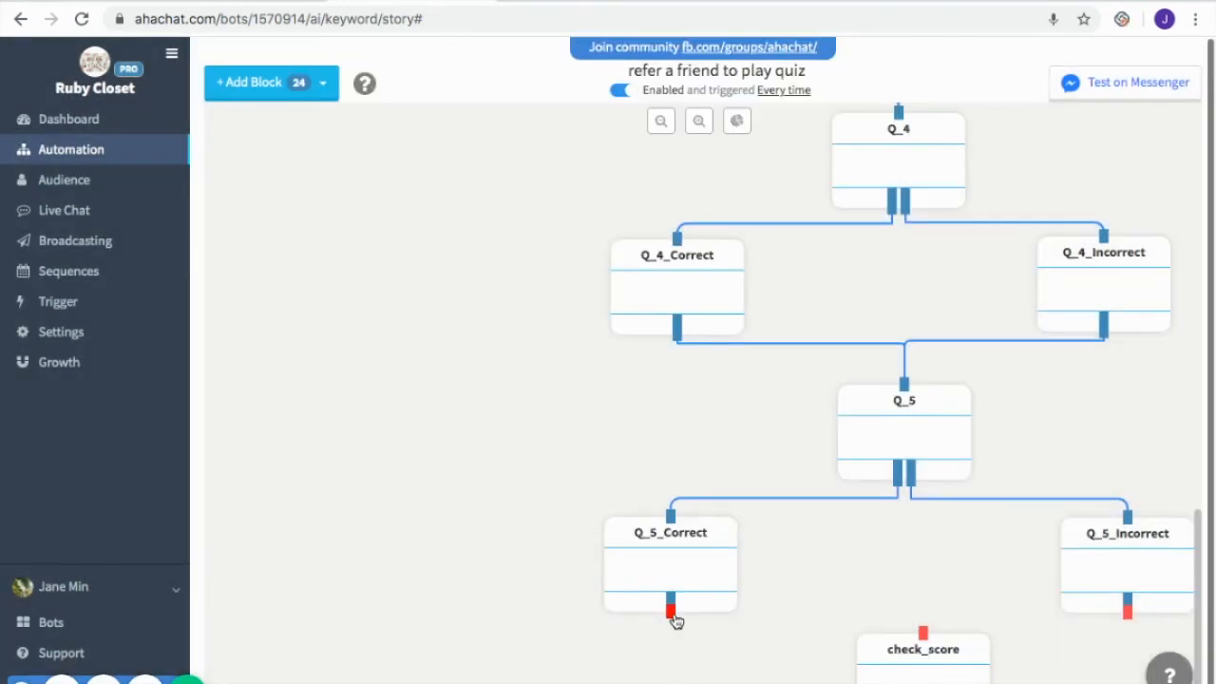
pyautogui.moveTo(674, 619); pyautogui.dragTo(922, 632)
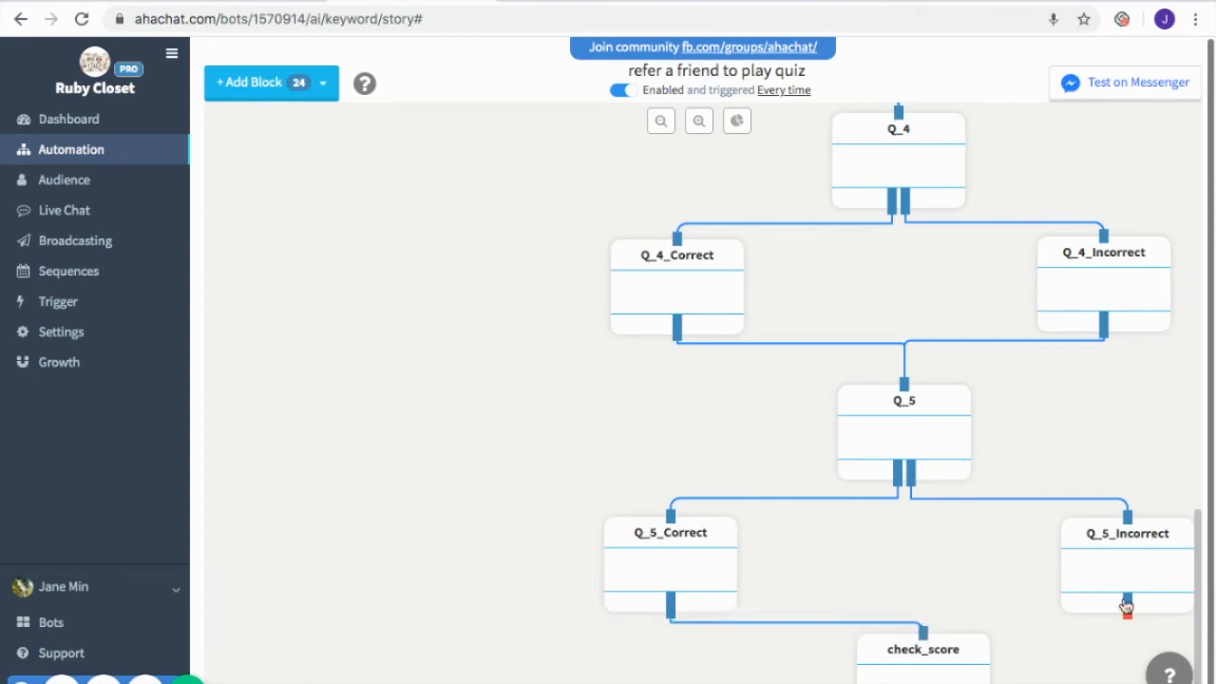
pyautogui.moveTo(1131, 622); pyautogui.dragTo(923, 630)
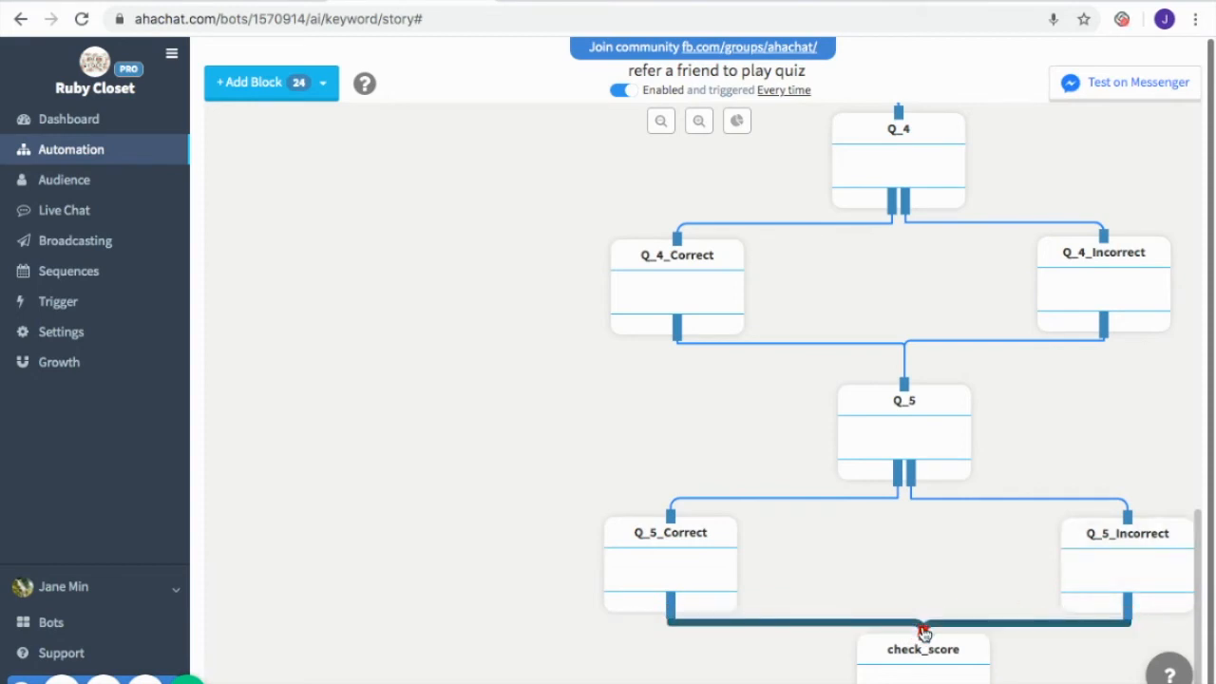
# Add two new blocks and place them beneath check_score, one under Q_5_Correct and the other under Q_5_Incorrect
pyautogui.click(294, 96)
pyautogui.click(294, 119)
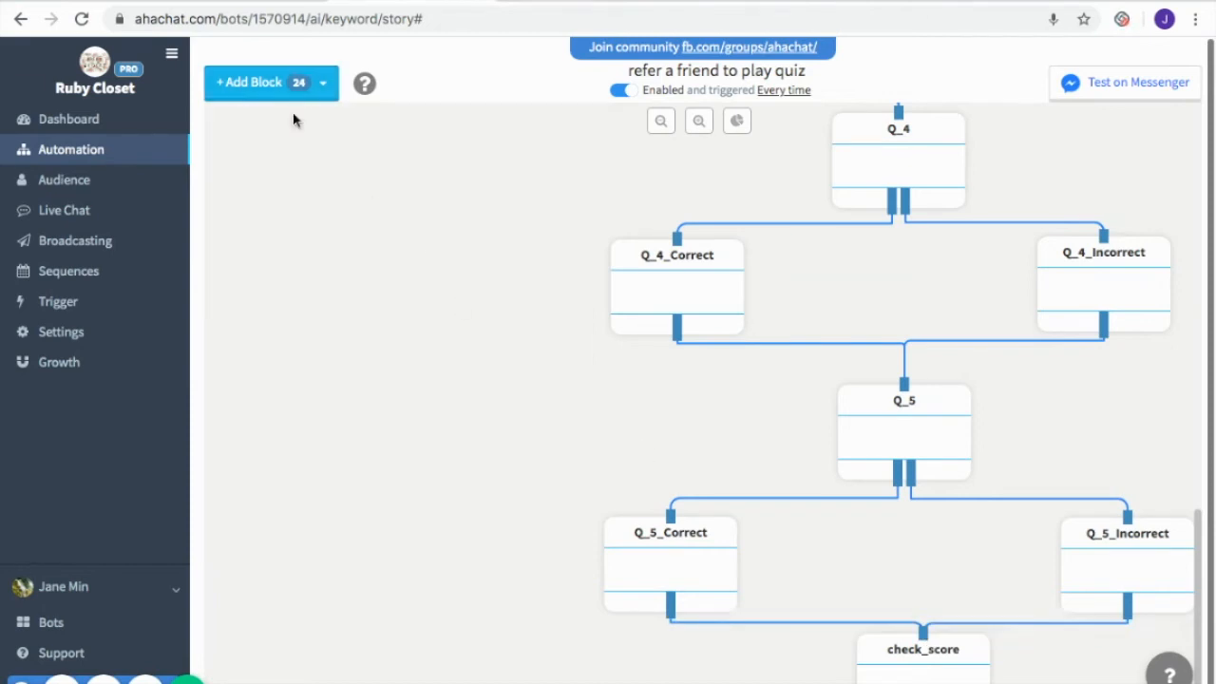
pyautogui.click(294, 86)
pyautogui.click(294, 123)
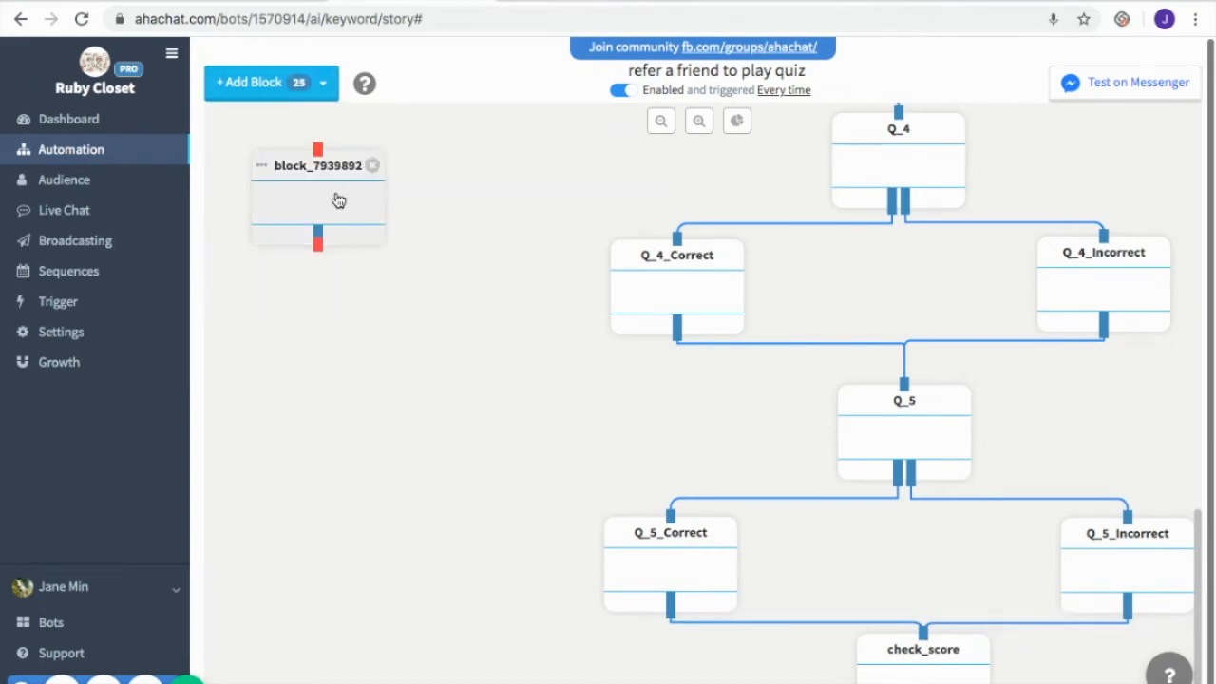
pyautogui.moveTo(337, 198); pyautogui.dragTo(438, 668)
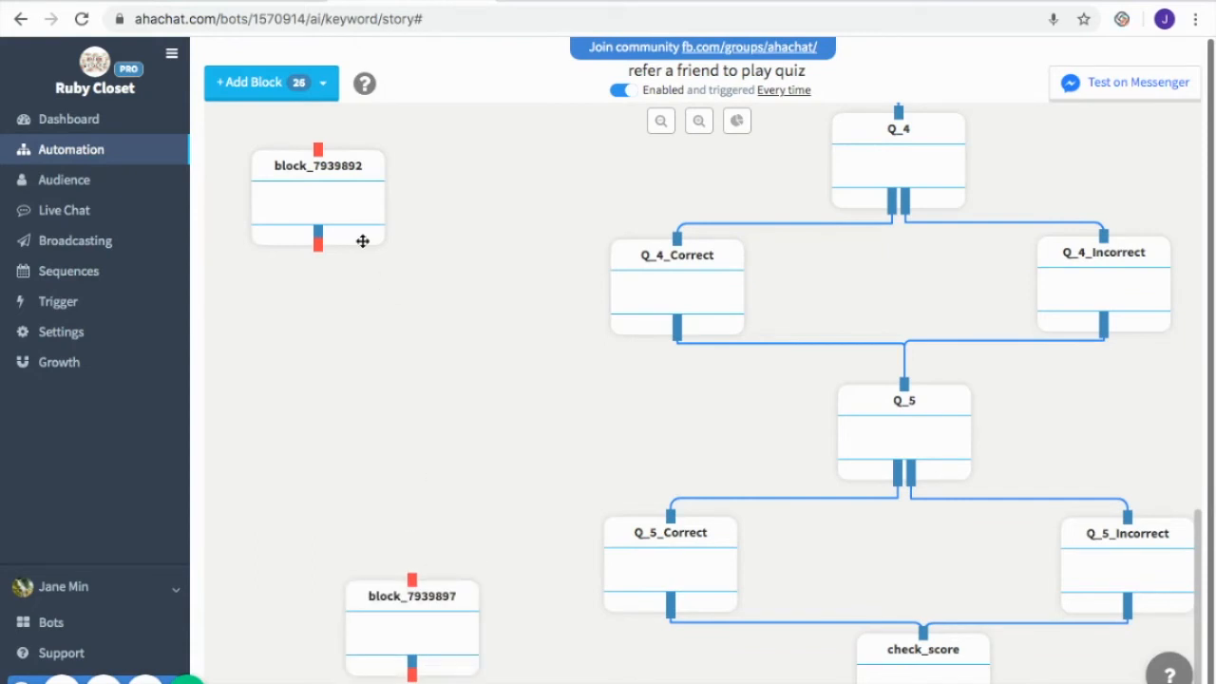
pyautogui.moveTo(355, 188); pyautogui.dragTo(668, 651)
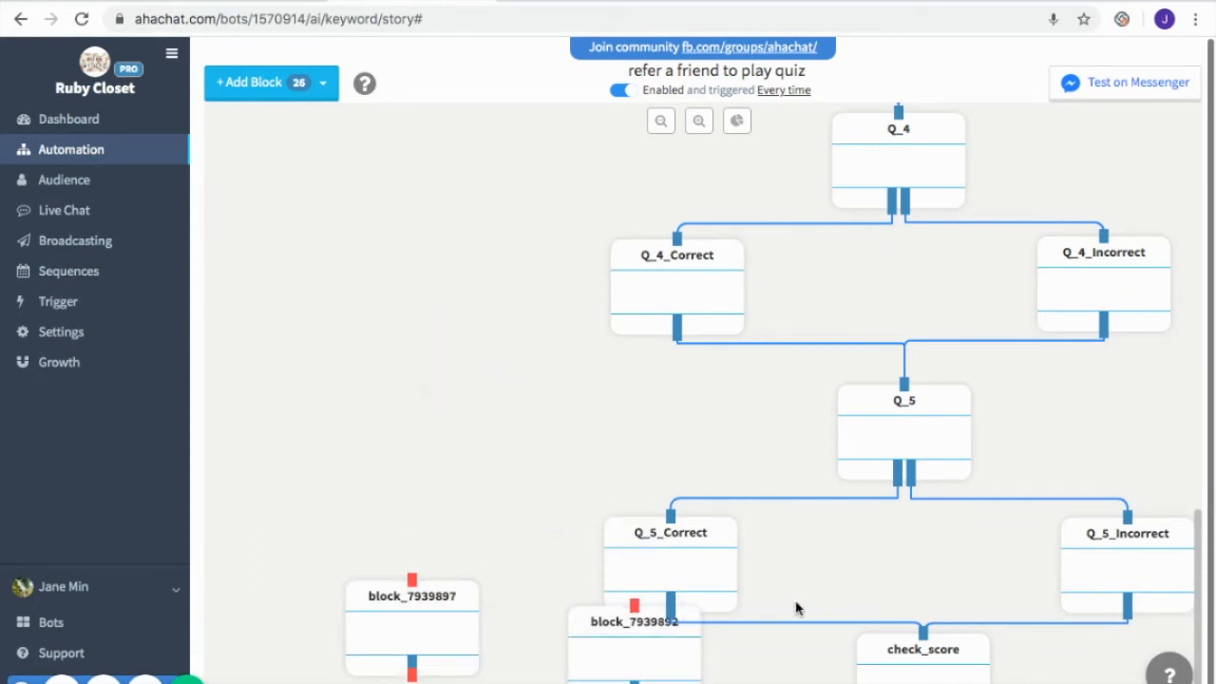
# Configure the block under Q_5_Correct as has_gift with a {{full_name}} congratulations message and a FILL IN INFORMATION web form using INPUT FORM
pyautogui.click(691, 632)
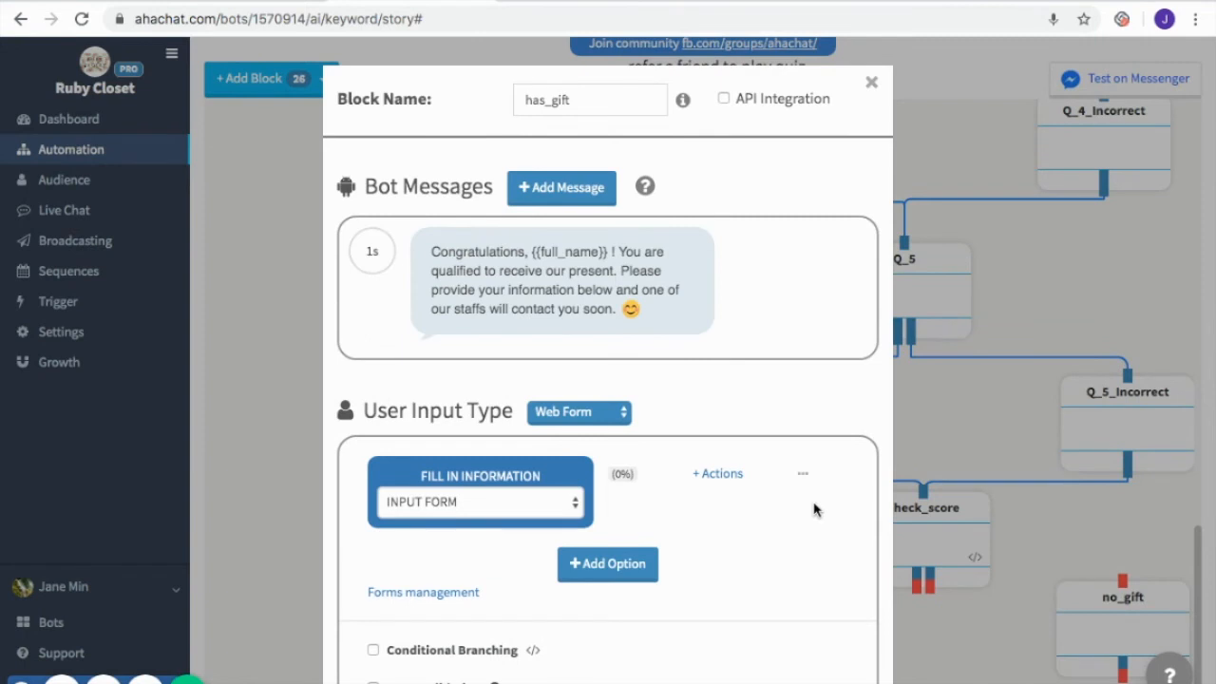
pyautogui.scroll(-1, 812, 510)
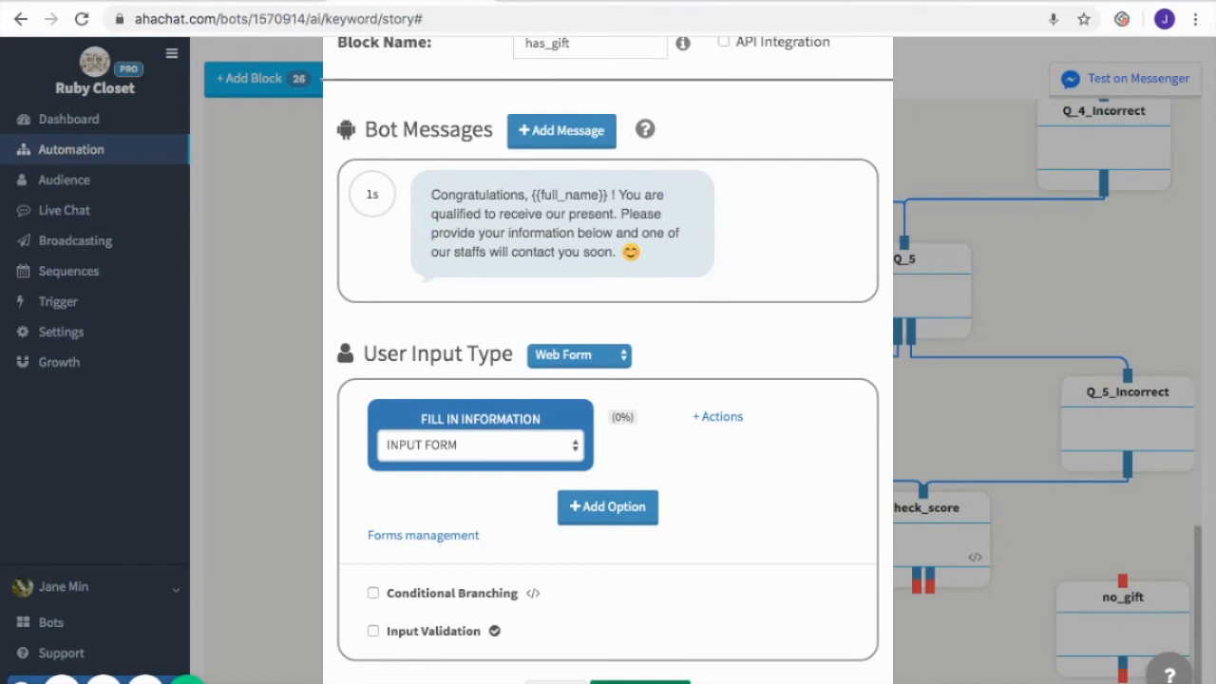
pyautogui.click(640, 681)
# Configure the no_gift block with a {{quiz_score}} message, a +5 sharing offer, and a Paris trip card with Share and SHARE NOW! buttons
pyautogui.click(1130, 616)
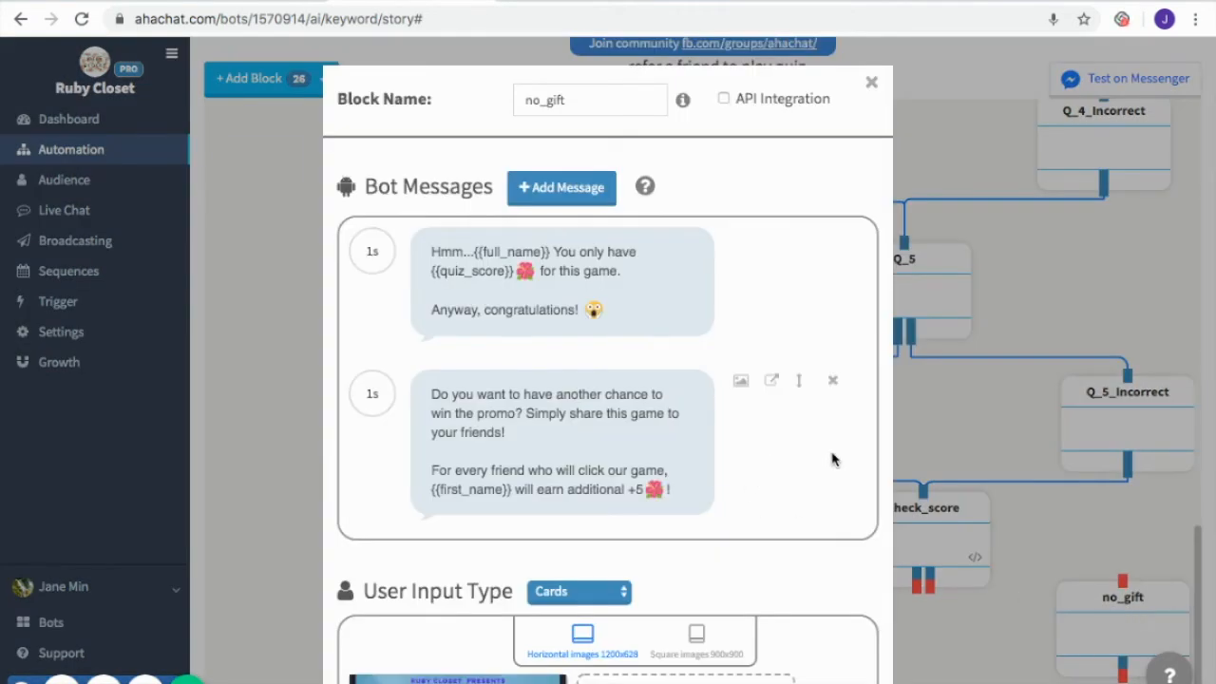
pyautogui.scroll(-1, 831, 459)
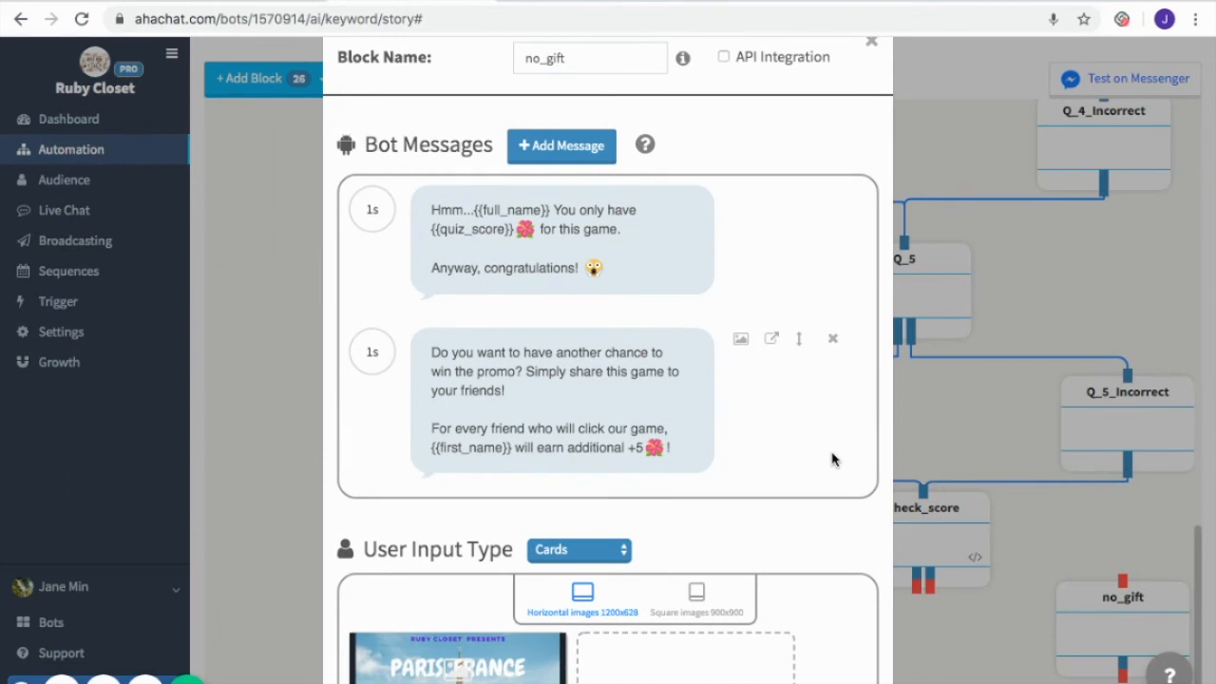
pyautogui.scroll(-6, 991, 510)
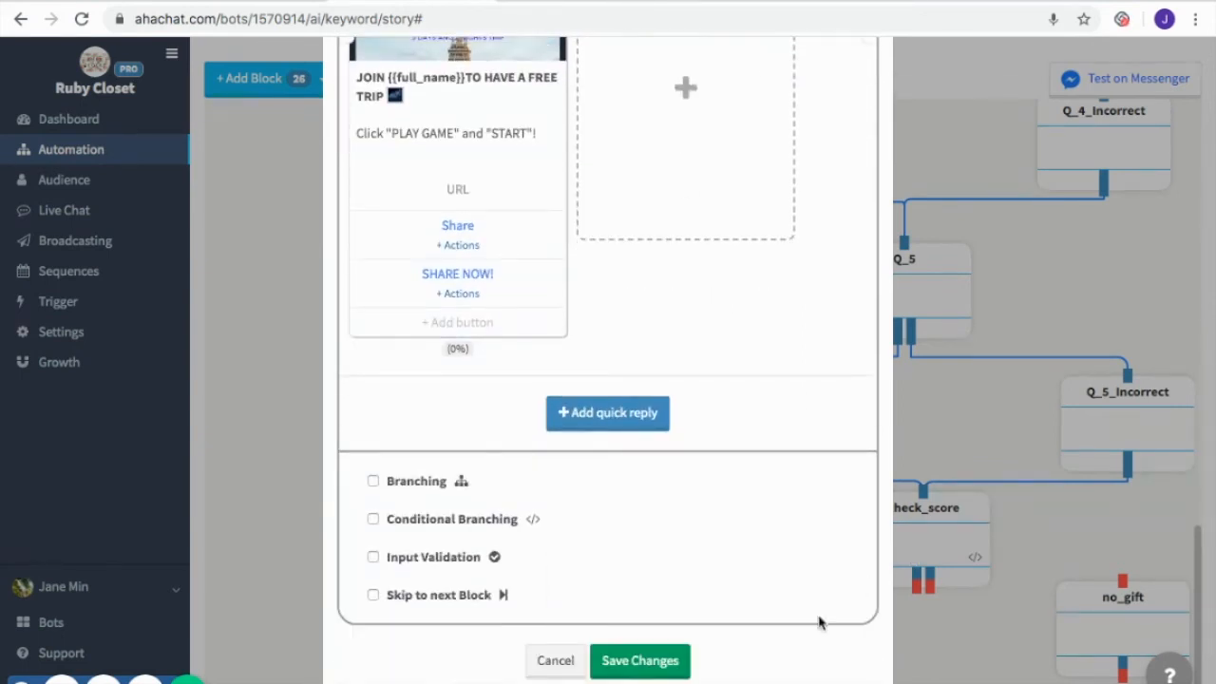
pyautogui.click(668, 662)
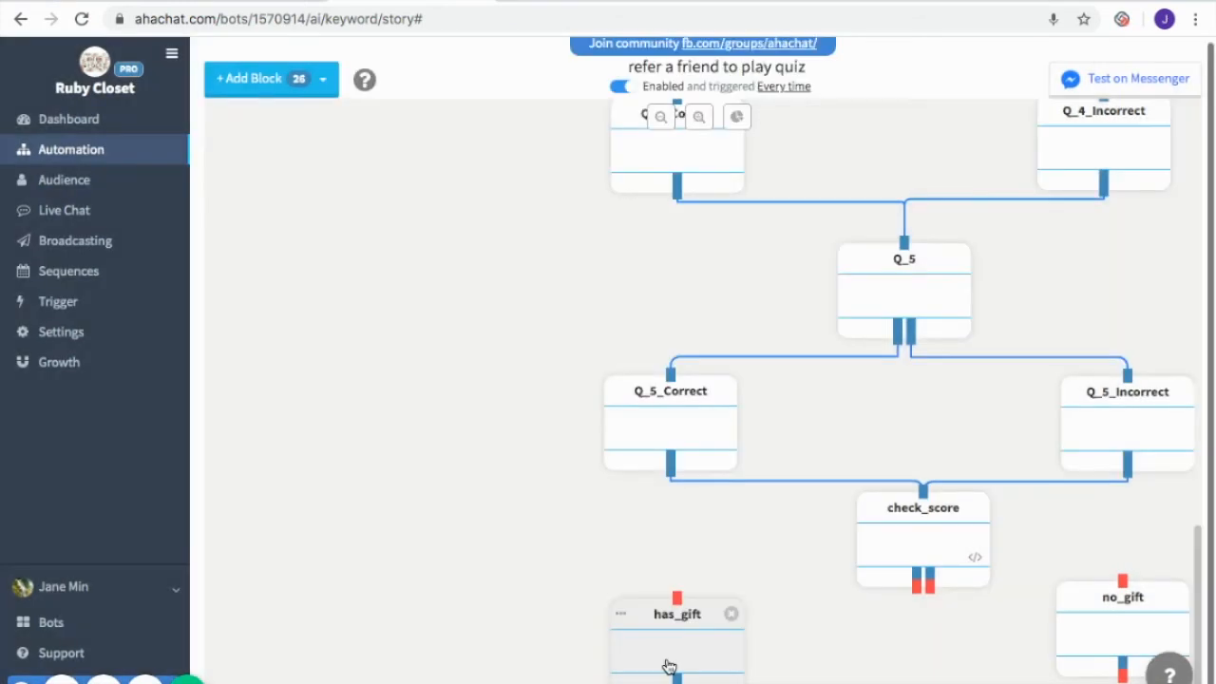
# Connect check_score's first output to has_gift and its second to no_gift, and shift no_gift slightly away from check_score
pyautogui.moveTo(917, 583); pyautogui.dragTo(676, 600)
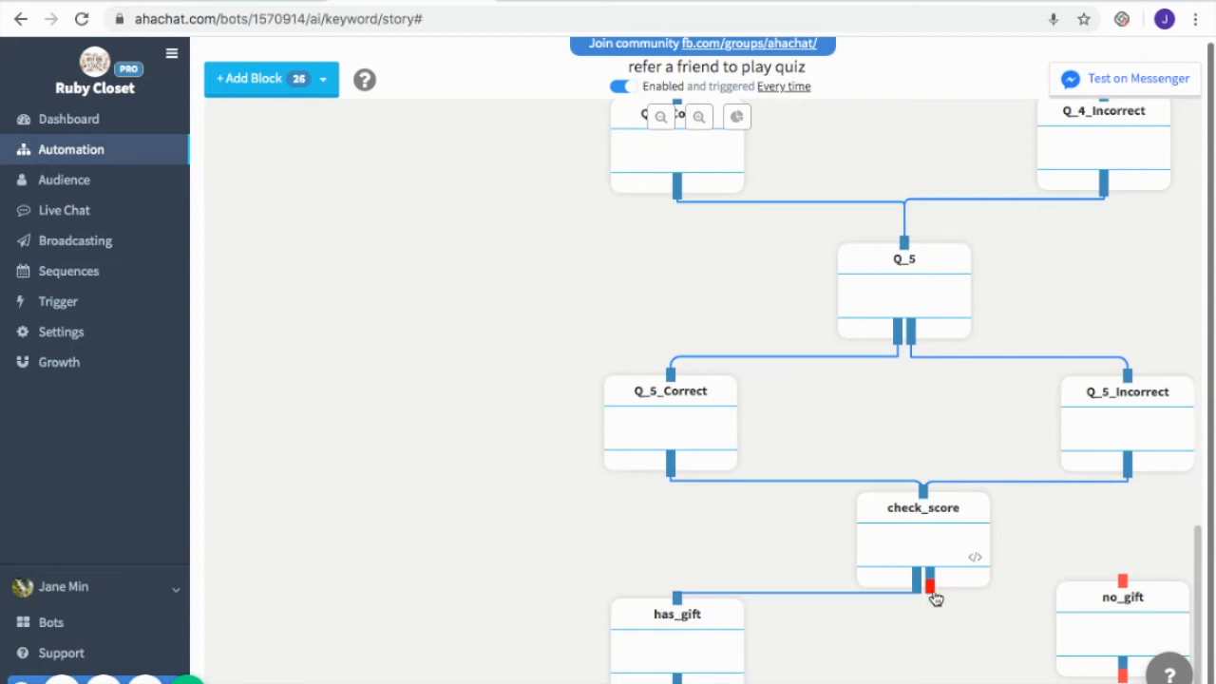
pyautogui.moveTo(930, 595); pyautogui.dragTo(1101, 578)
pyautogui.moveTo(1125, 581); pyautogui.dragTo(1126, 585)
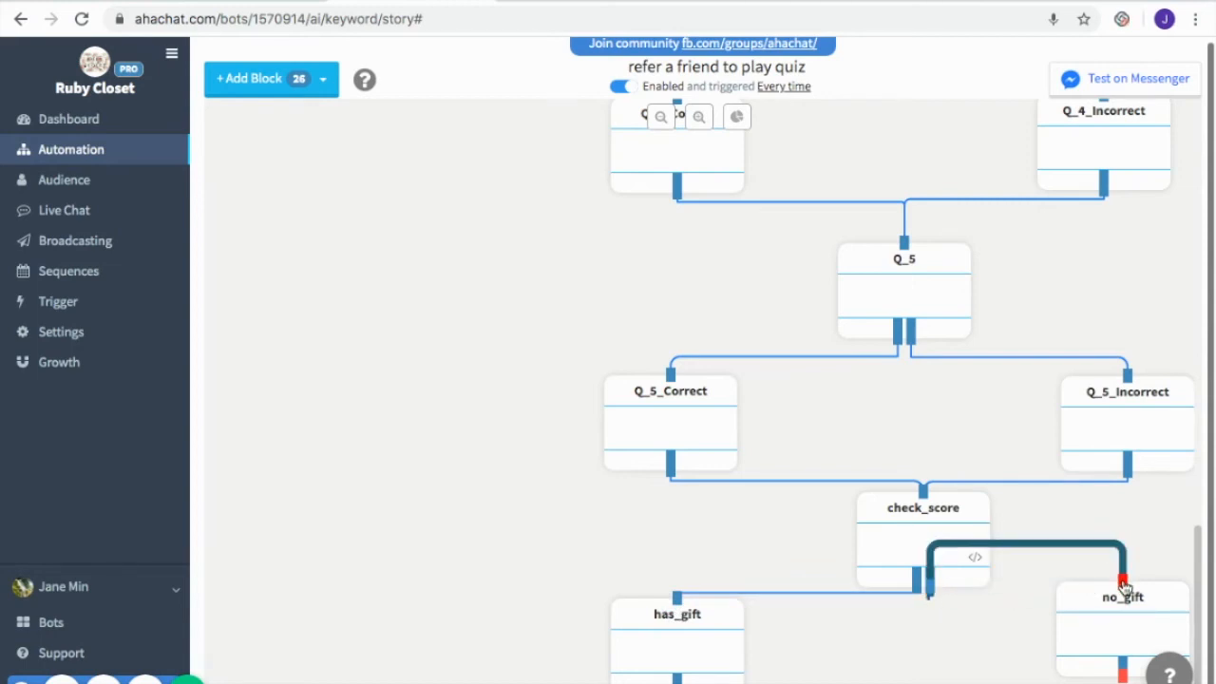
pyautogui.moveTo(1145, 629); pyautogui.dragTo(1163, 649)
# Test the flow on Messenger, read the welcome message and game rules, and start the game
pyautogui.scroll(10, 1024, 643)
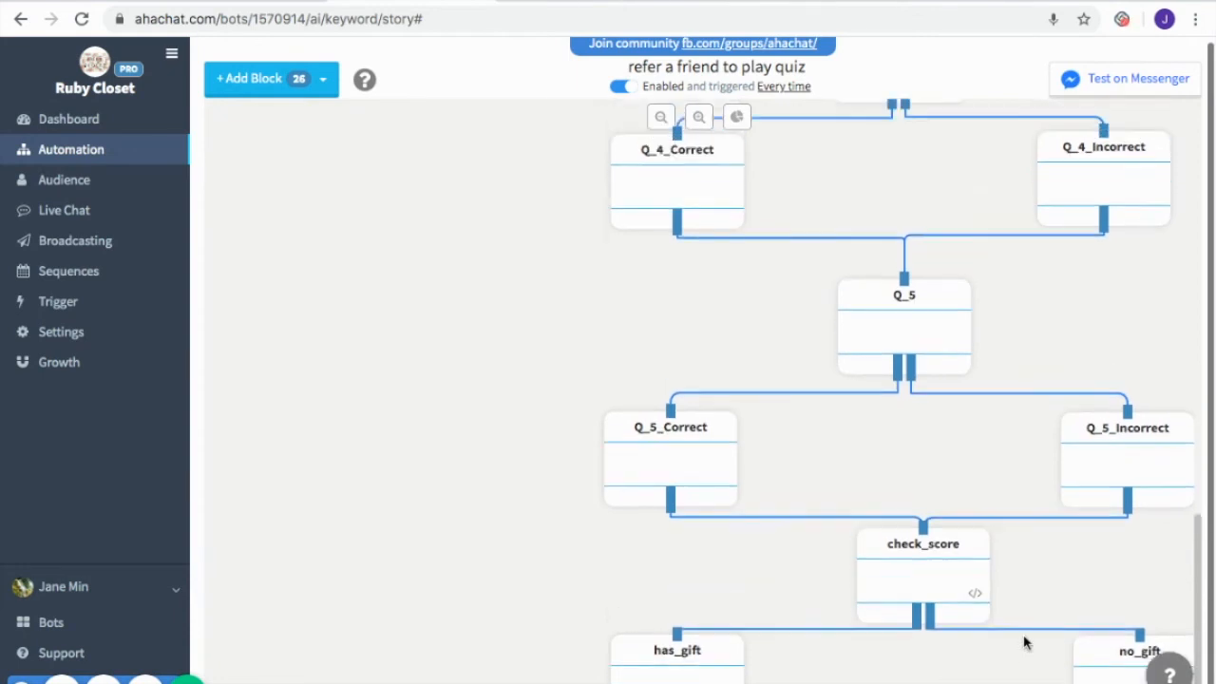
pyautogui.scroll(5, 1024, 643)
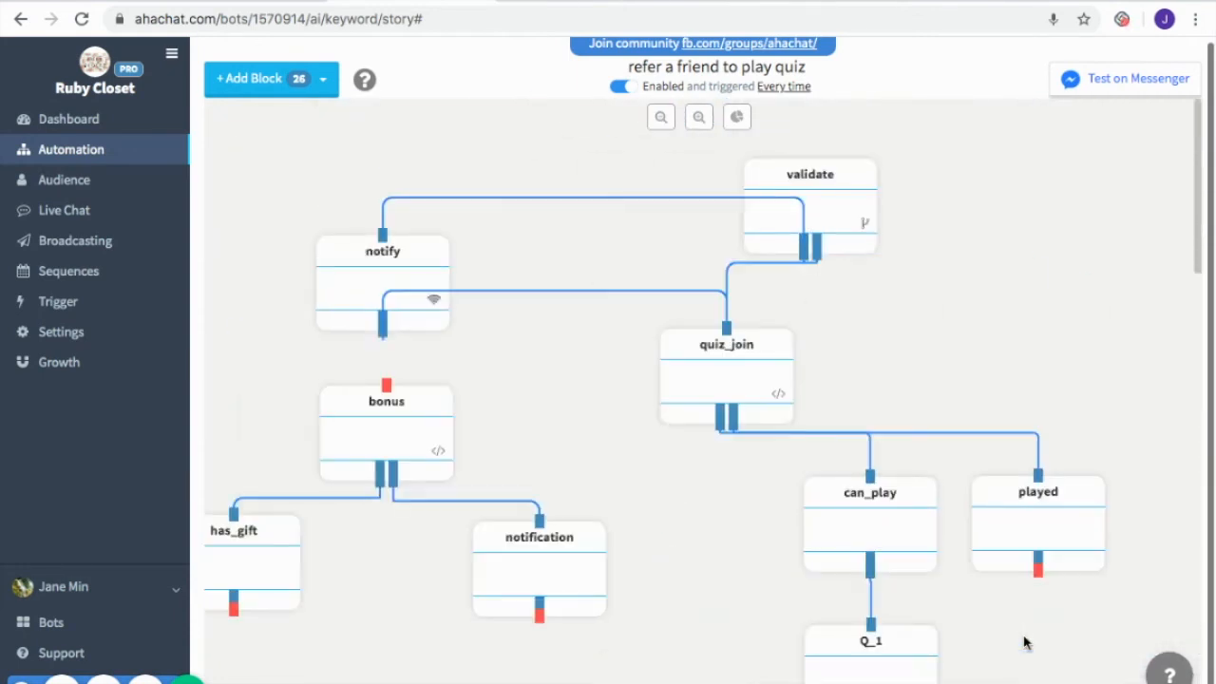
pyautogui.hscroll(-3, 1024, 643)
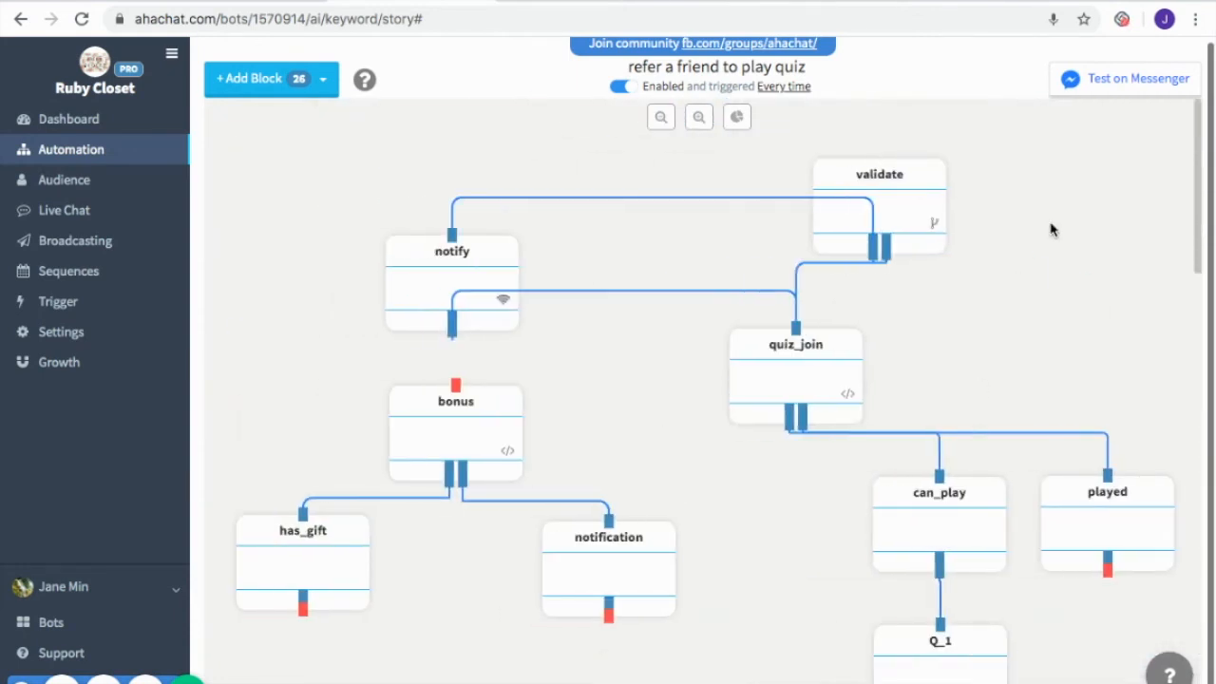
pyautogui.click(1130, 82)
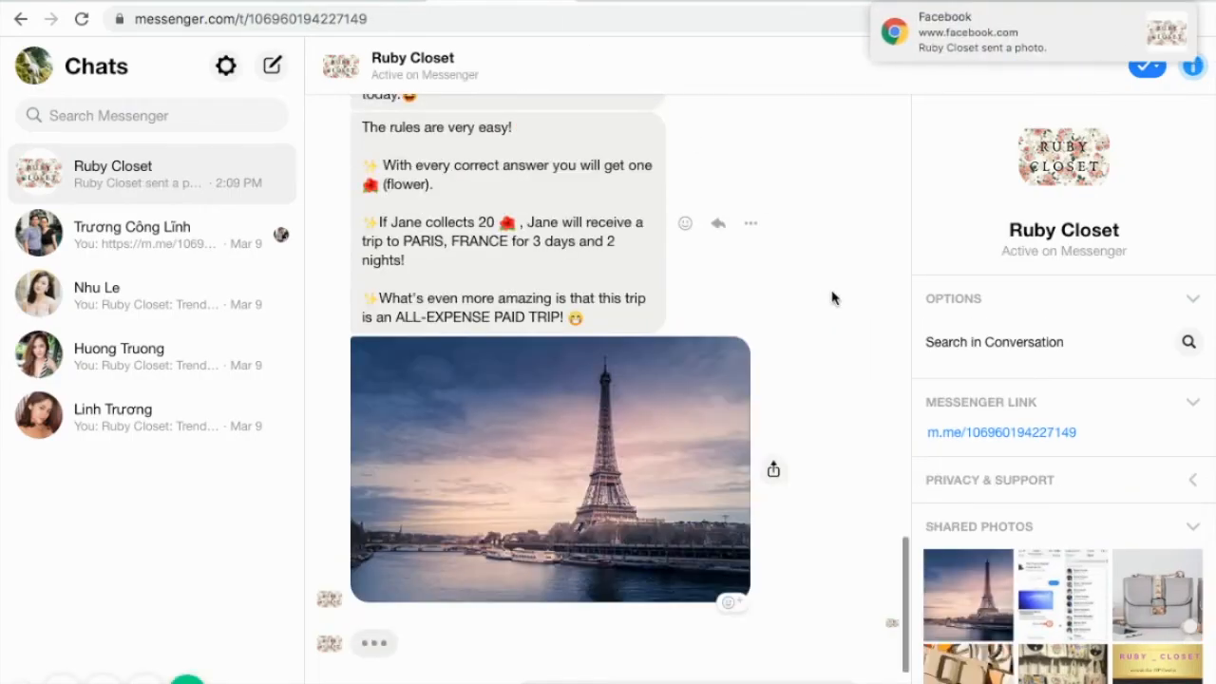
pyautogui.scroll(5, 832, 298)
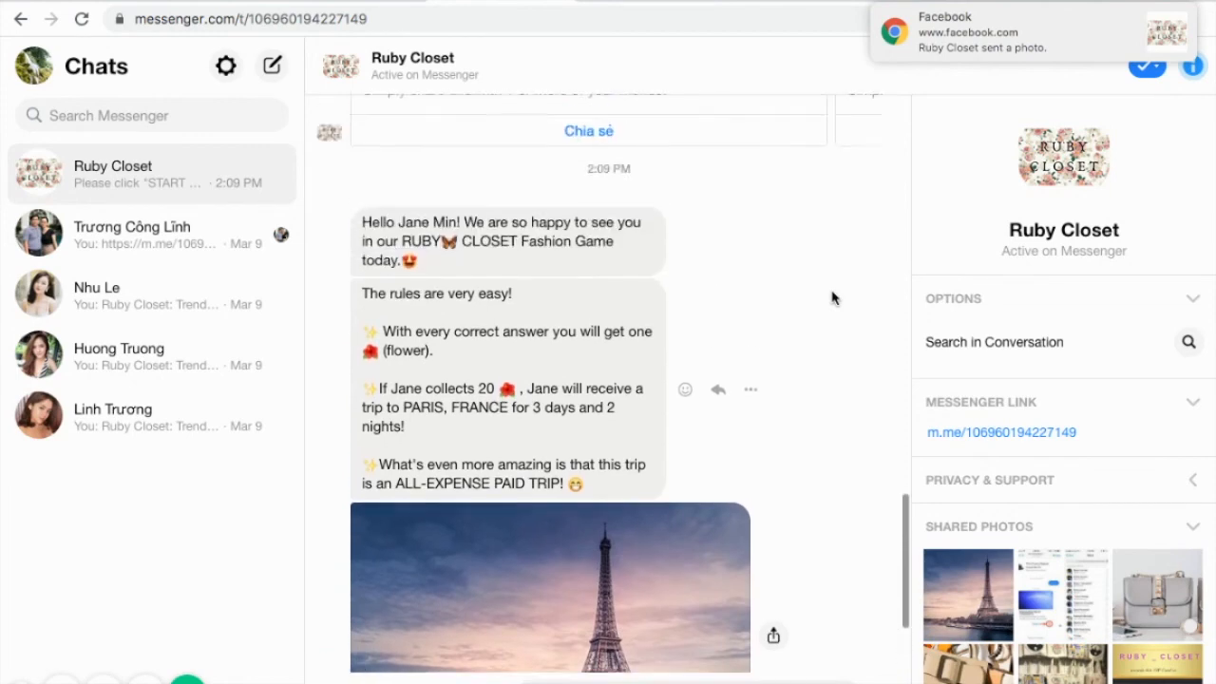
pyautogui.scroll(-5, 841, 427)
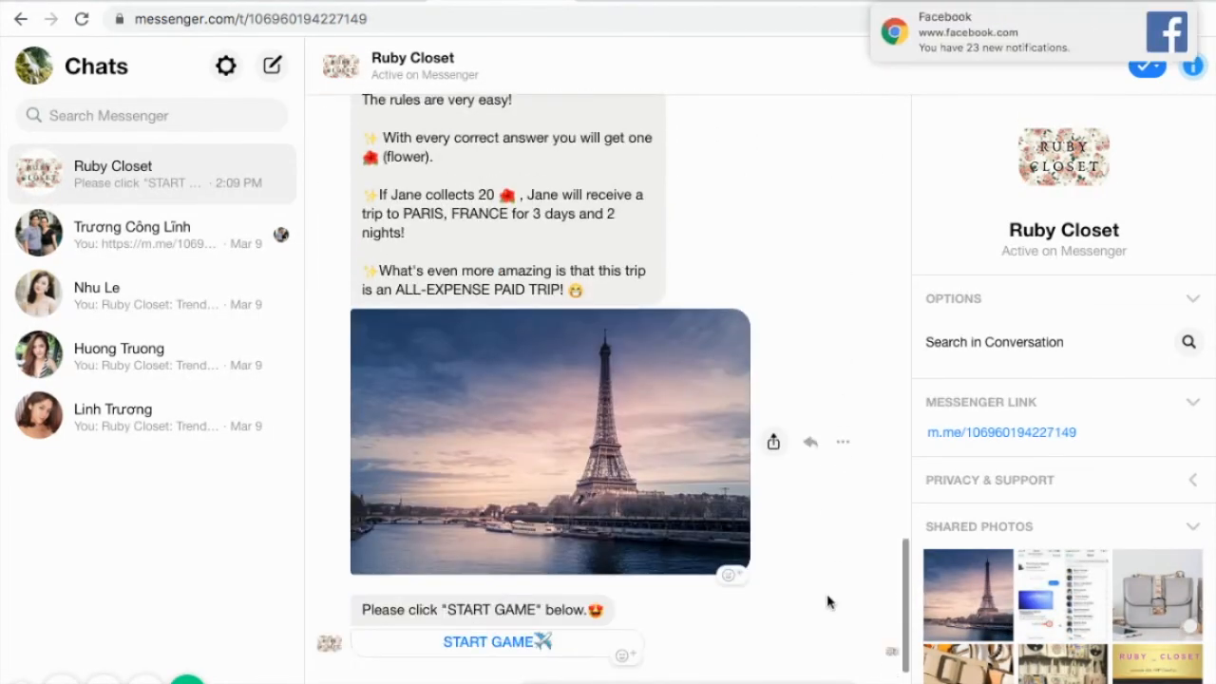
pyautogui.click(513, 644)
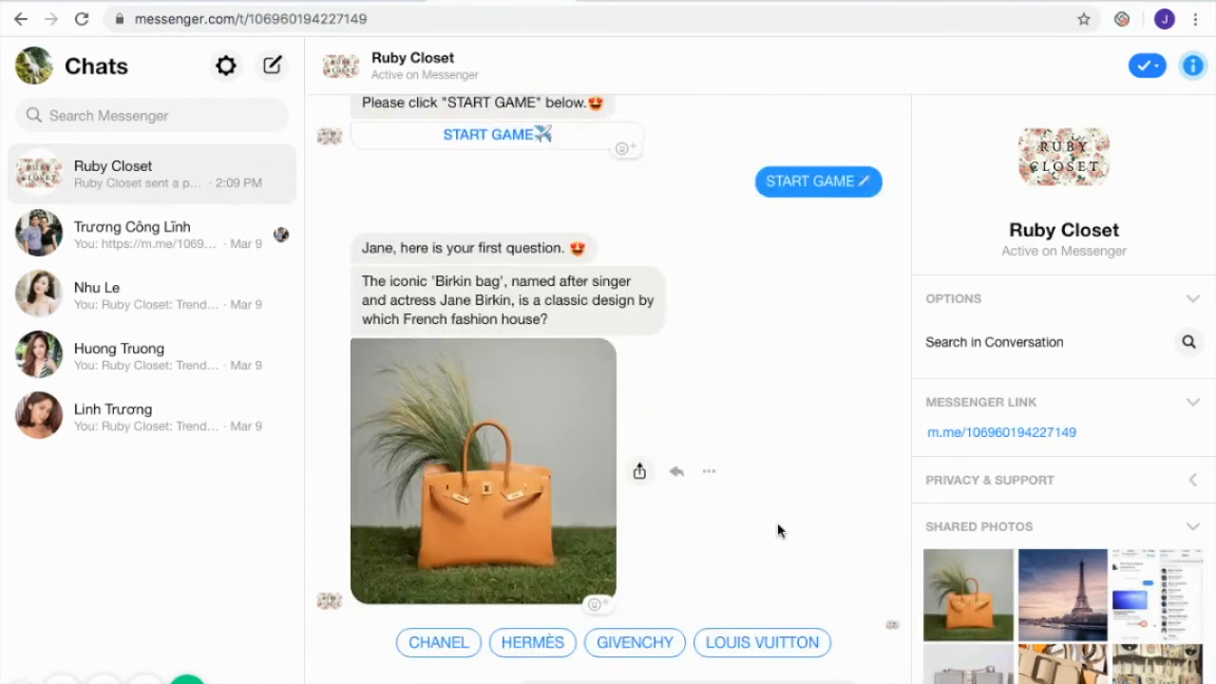
# Answer the five quiz questions with HERMÈS, TRUE, House of Mouawad, 7 and GUCCI, and review the closing score and sharing messages
pyautogui.click(538, 644)
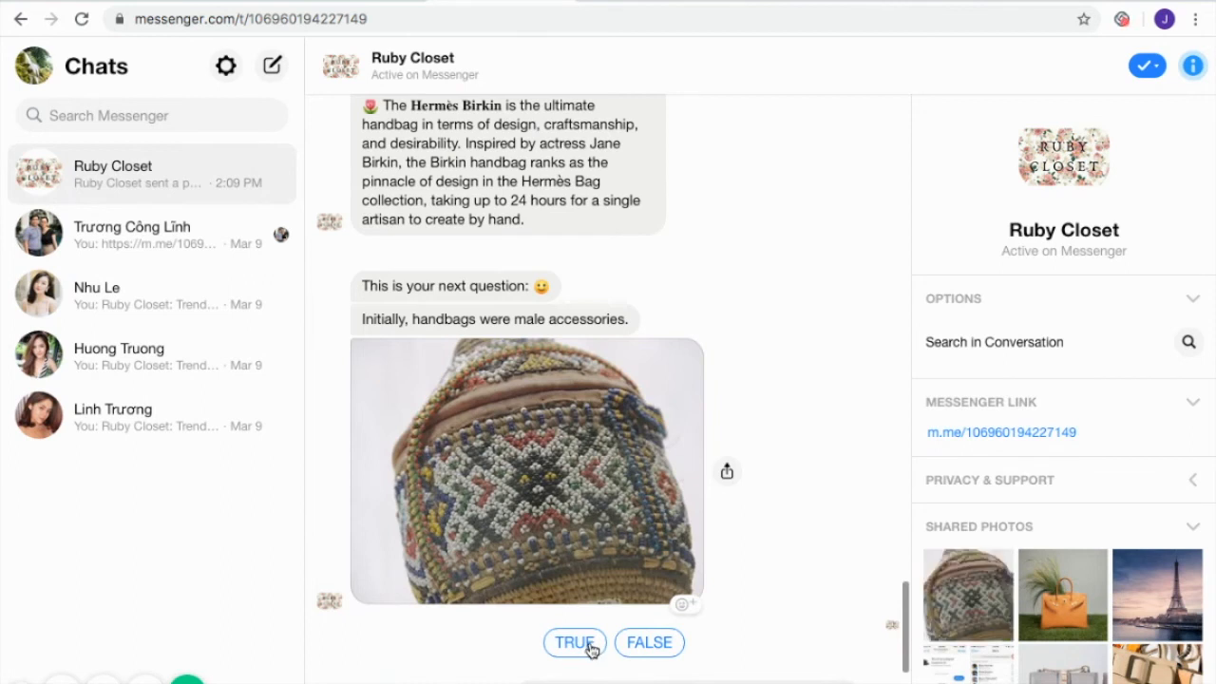
pyautogui.click(575, 643)
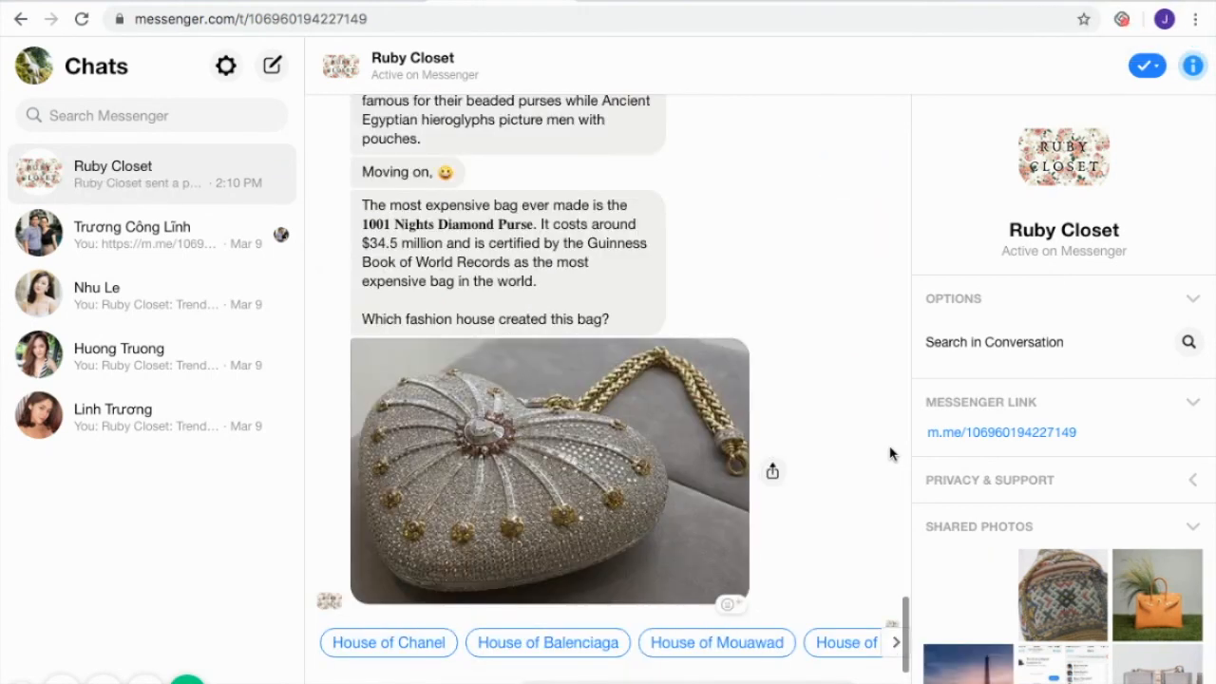
pyautogui.click(754, 646)
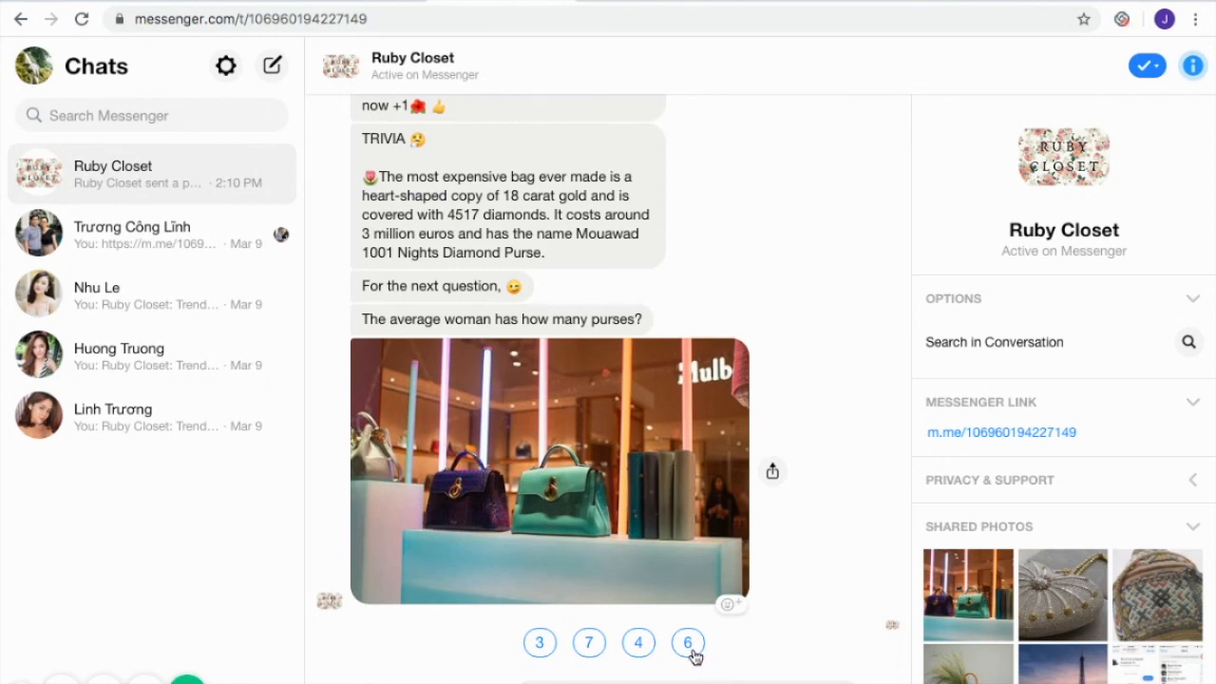
pyautogui.click(588, 643)
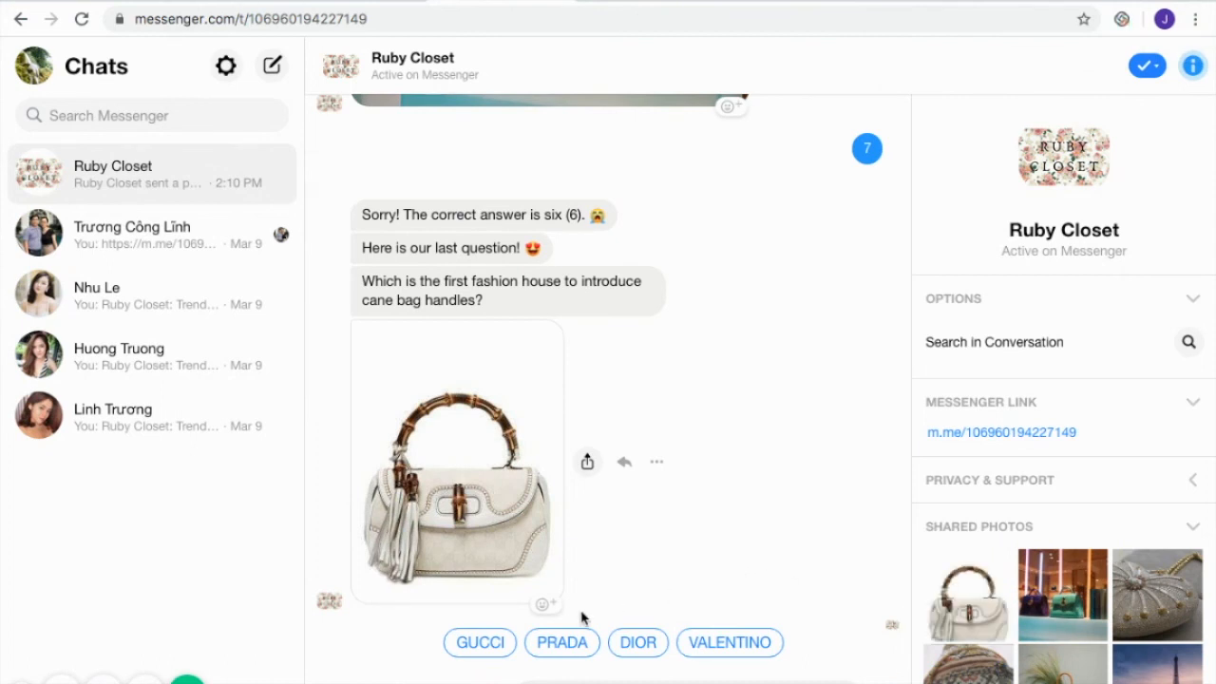
pyautogui.click(477, 645)
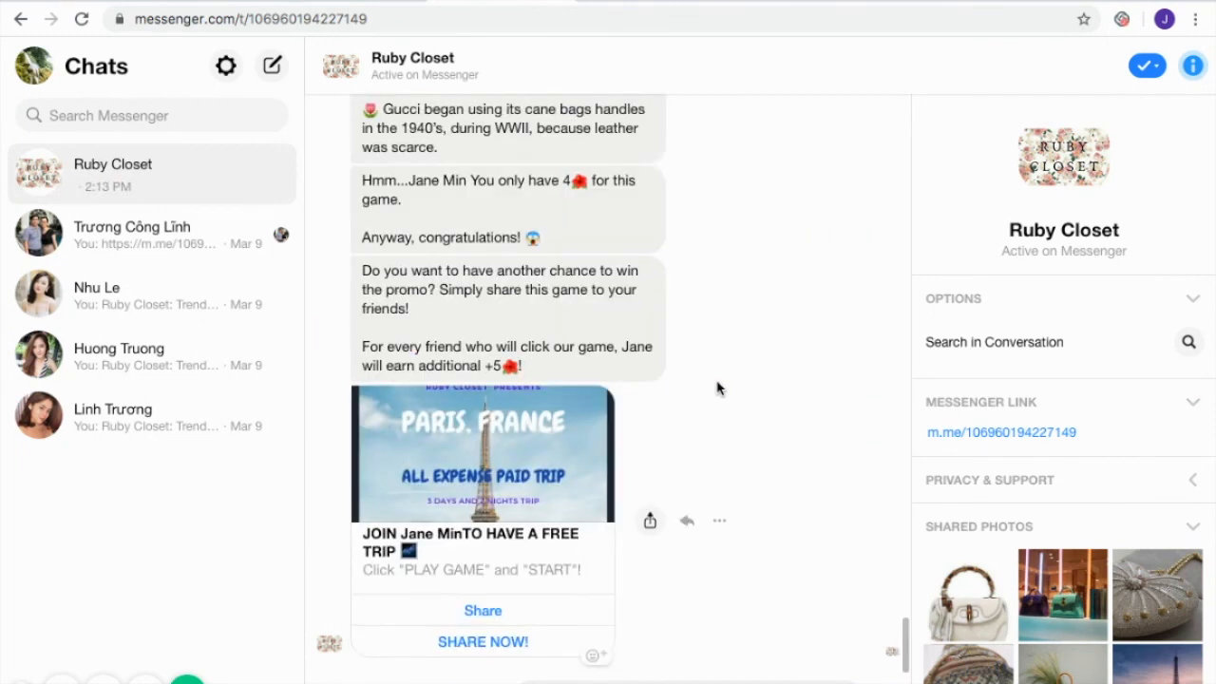
pyautogui.scroll(1, 719, 388)
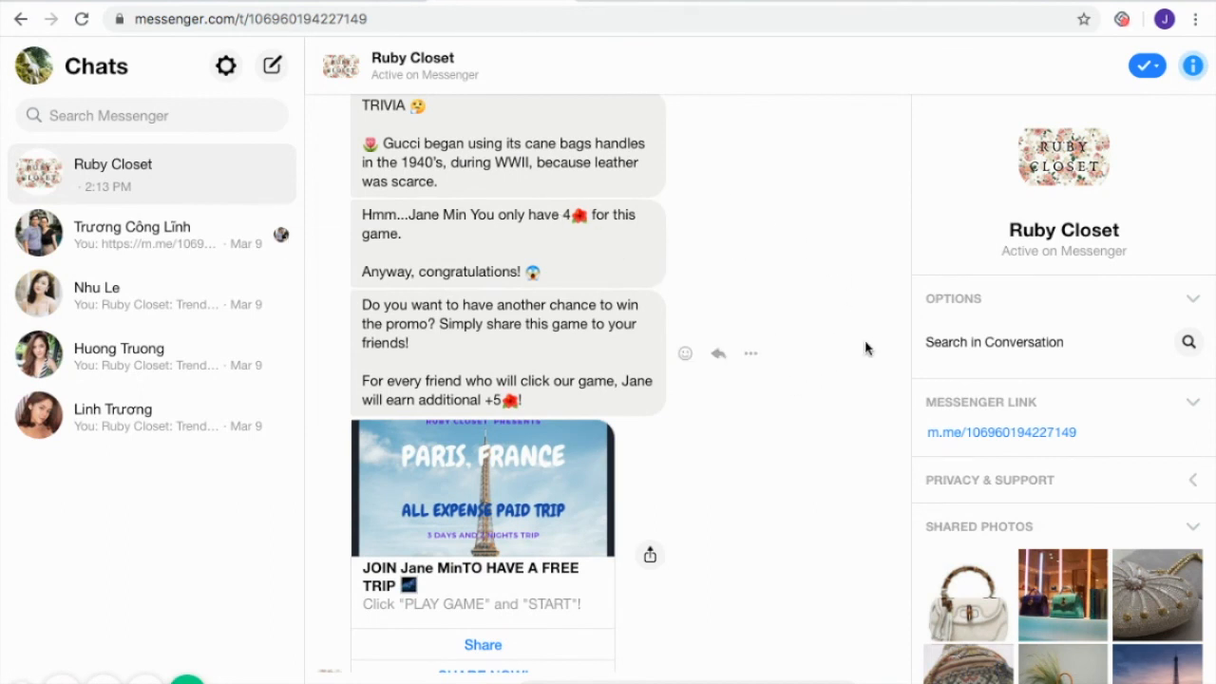
pyautogui.scroll(-1, 867, 348)
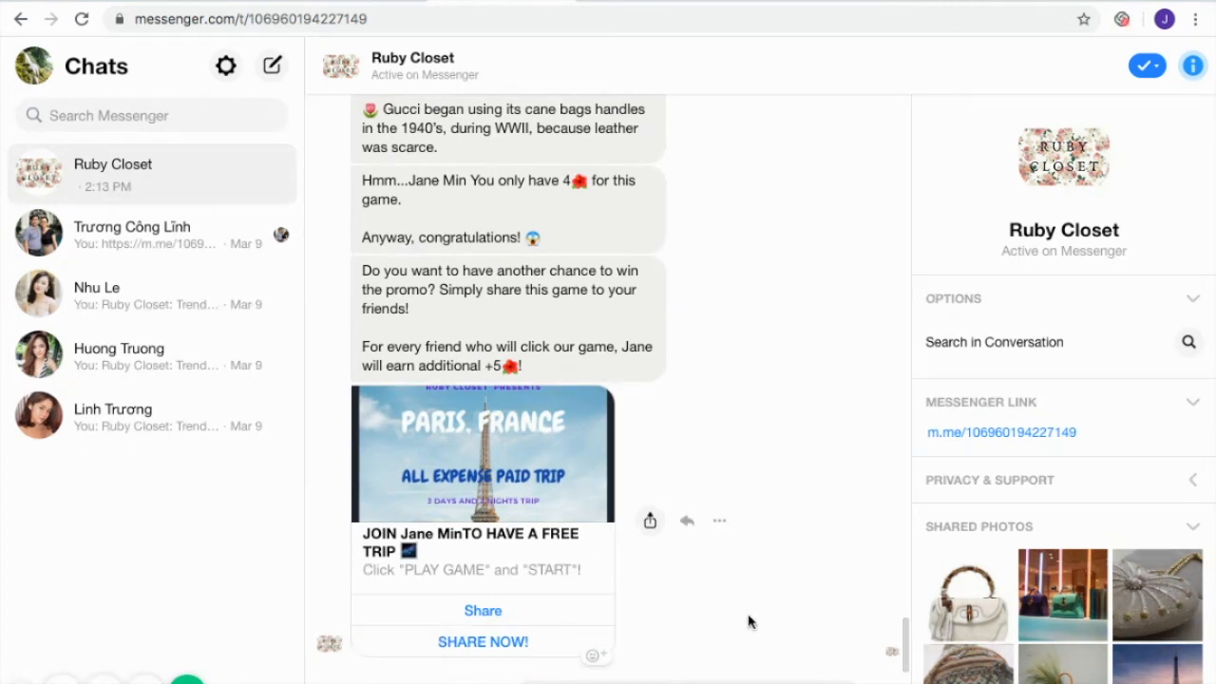